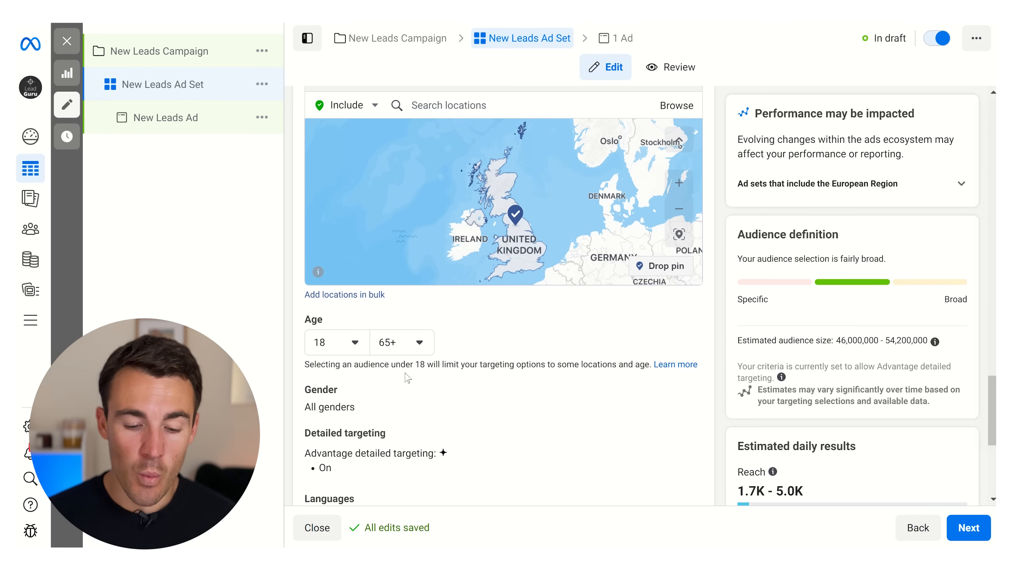
# Set the ad set's audience age range to 30–55.
pyautogui.click(356, 344)
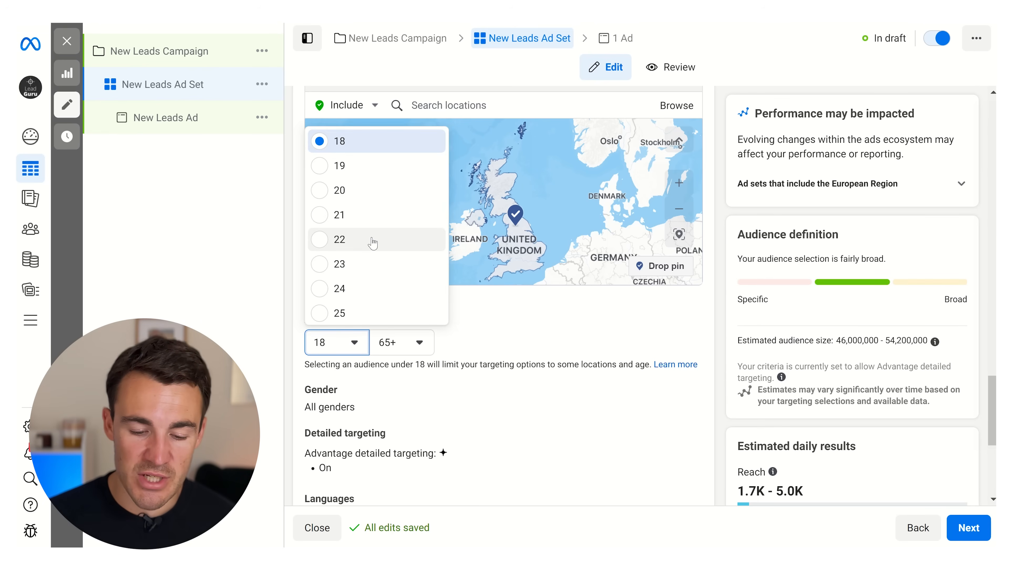
pyautogui.scroll(-5, 373, 242)
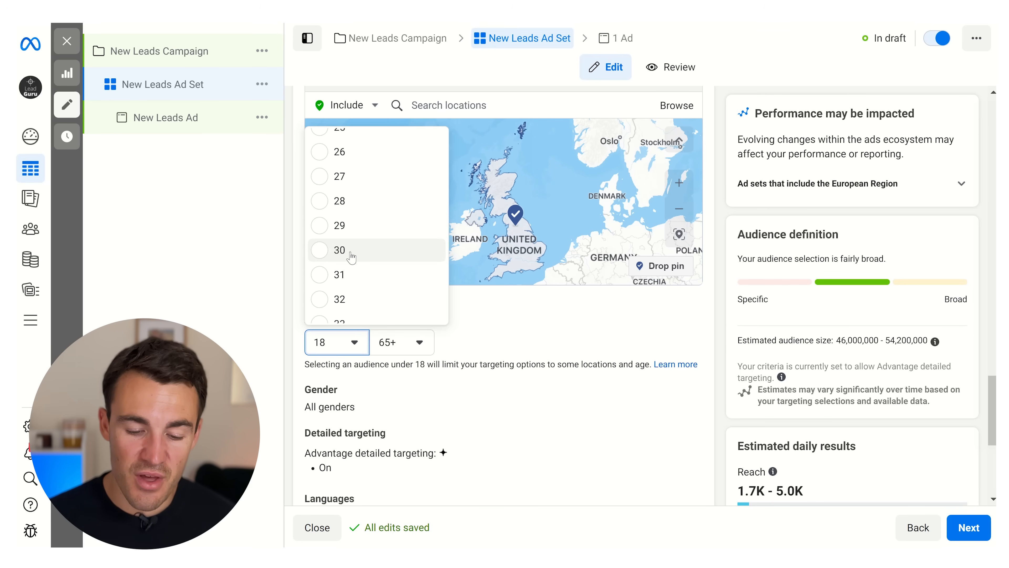
pyautogui.click(326, 259)
pyautogui.click(417, 342)
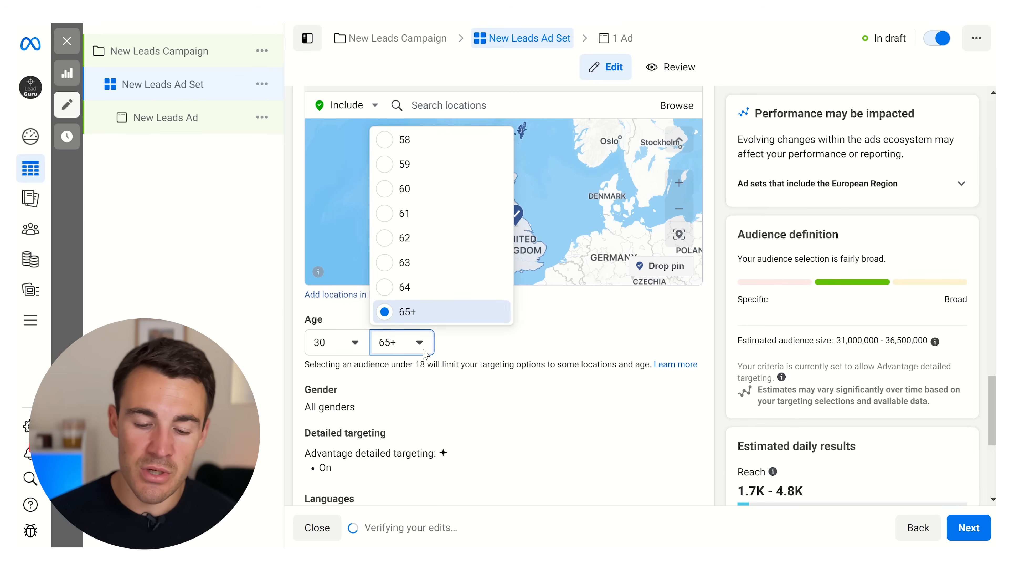
pyautogui.scroll(3, 430, 284)
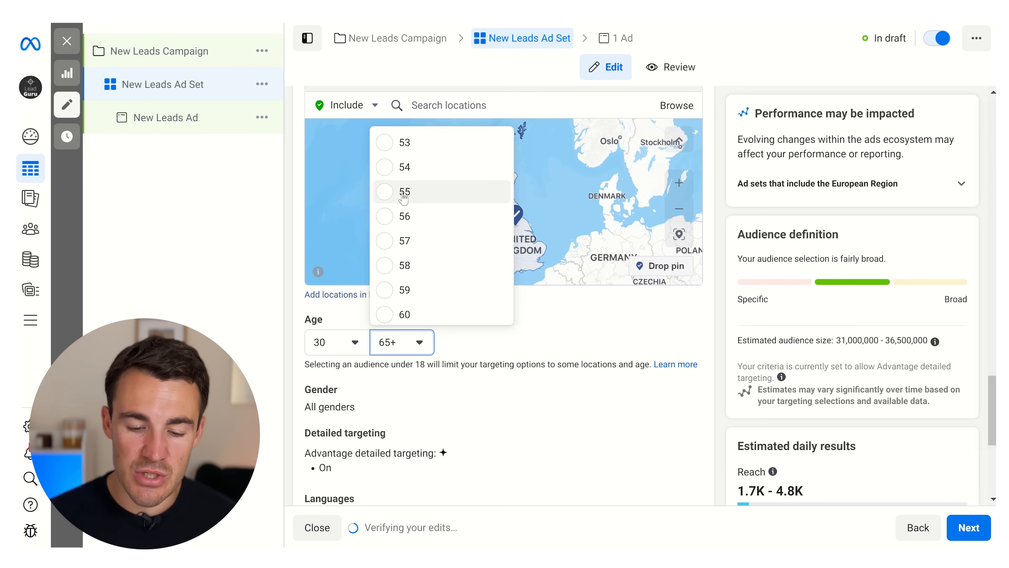
pyautogui.click(402, 192)
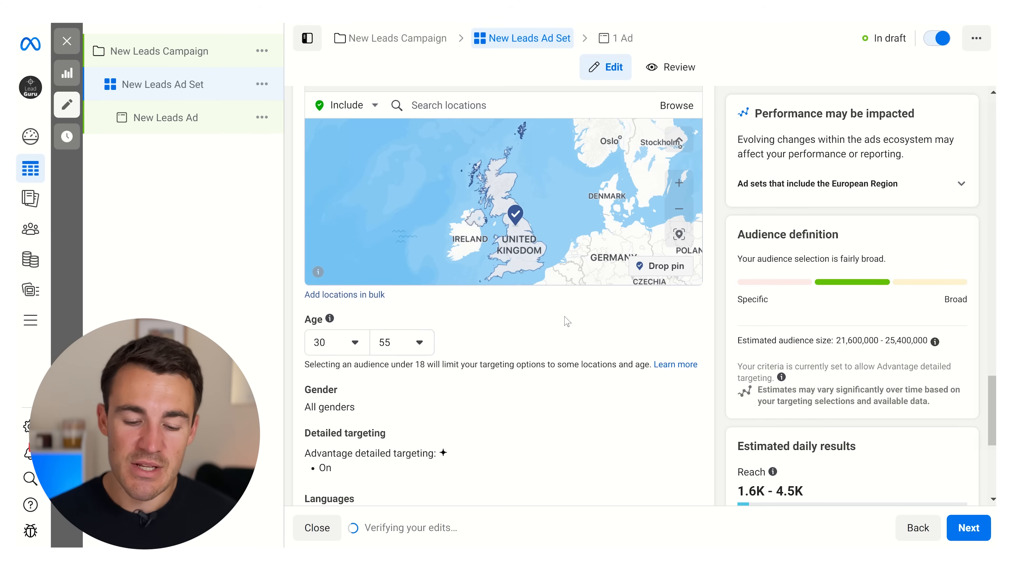
# Set the audience's minimum age to 25 and its maximum age to 65+.
pyautogui.click(365, 349)
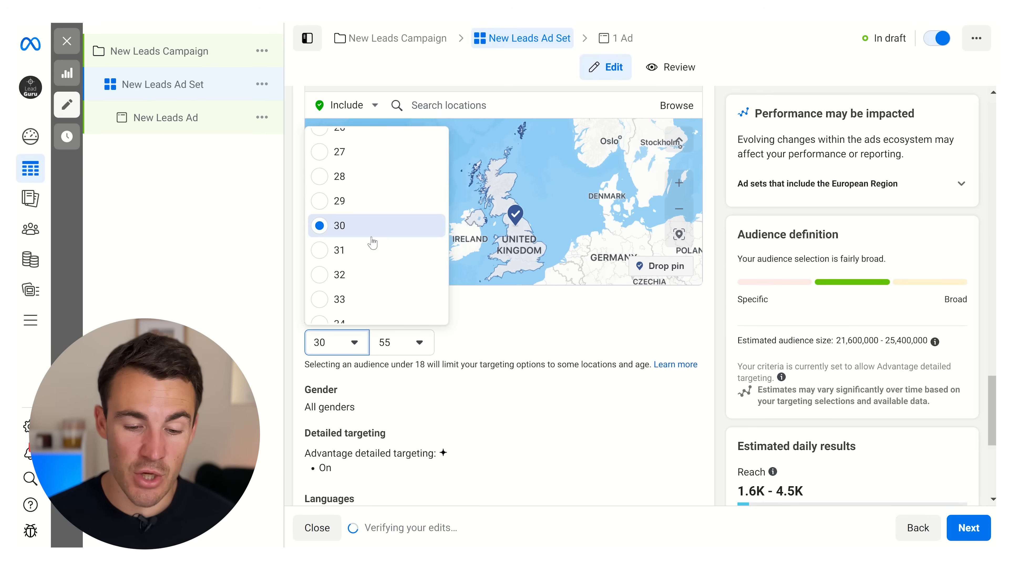
pyautogui.scroll(2, 372, 243)
pyautogui.click(360, 172)
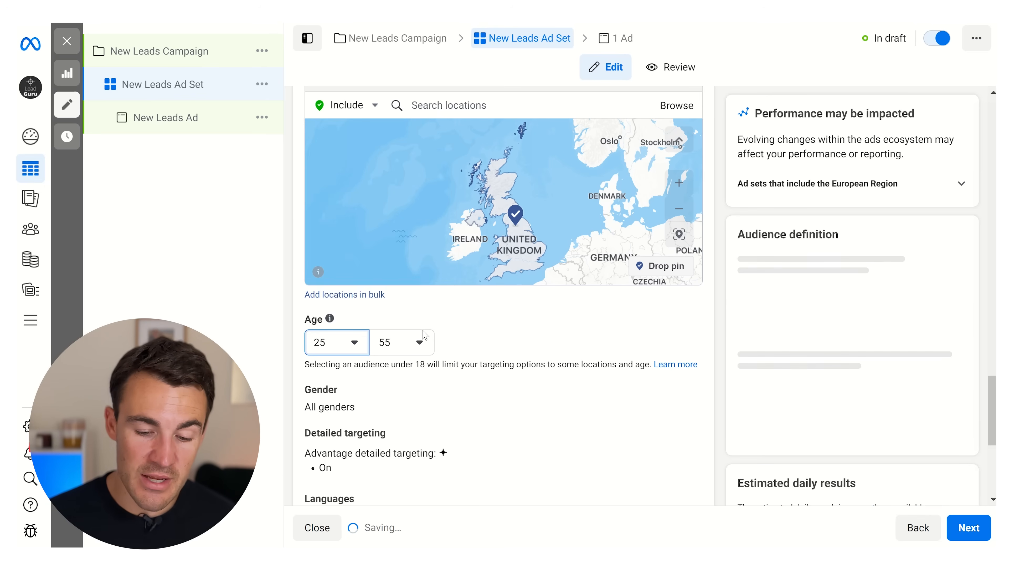
pyautogui.click(424, 335)
pyautogui.scroll(-2, 430, 278)
pyautogui.scroll(-3, 433, 280)
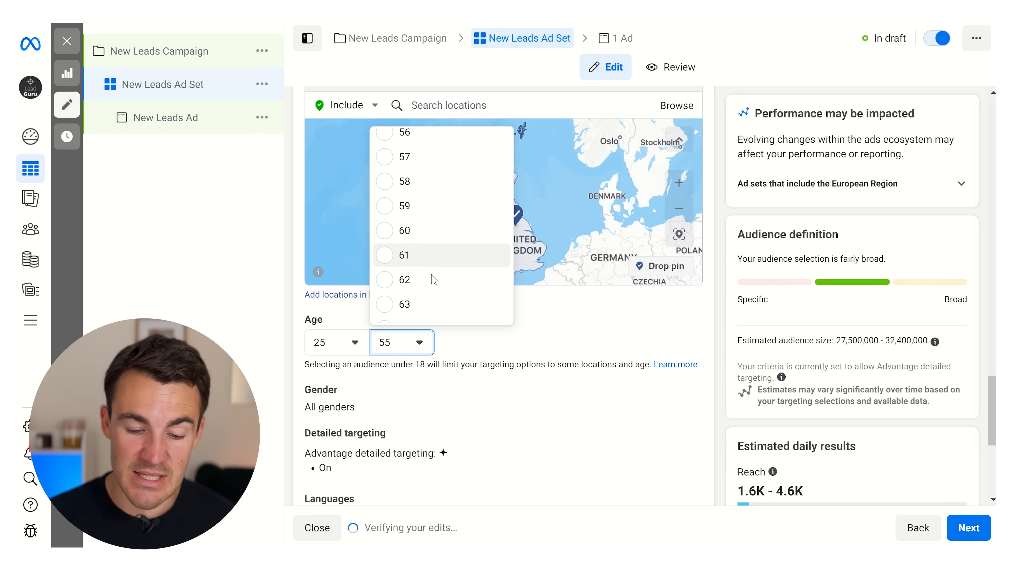
pyautogui.click(433, 310)
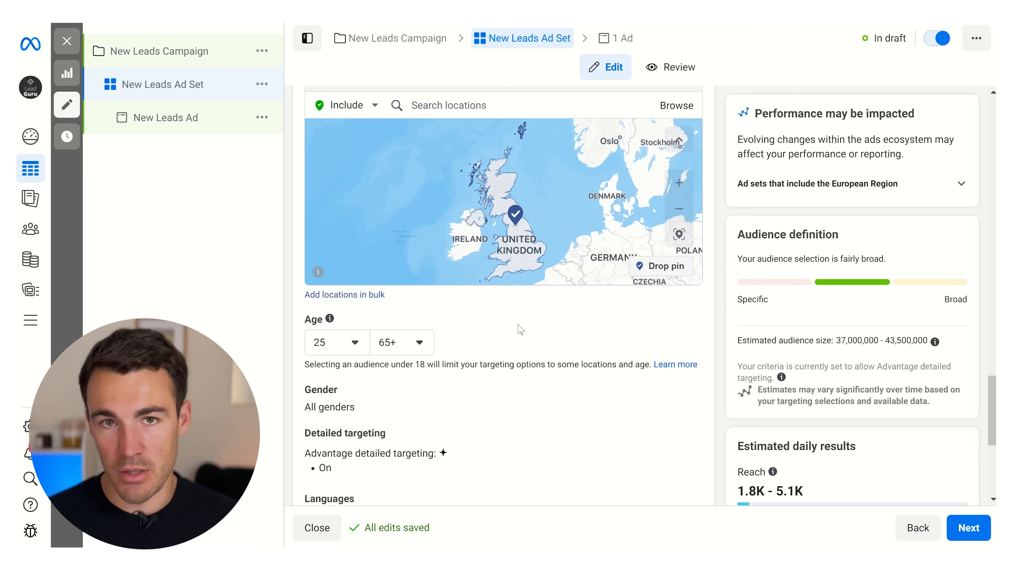
# Open the Gender and Detailed targeting settings of the audience for editing.
pyautogui.scroll(-2, 520, 329)
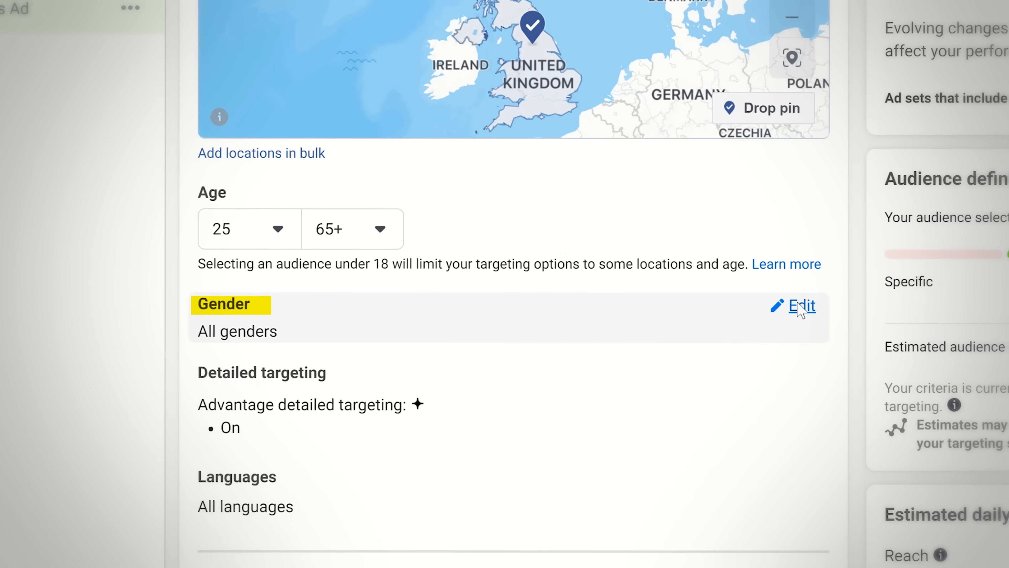
pyautogui.click(680, 304)
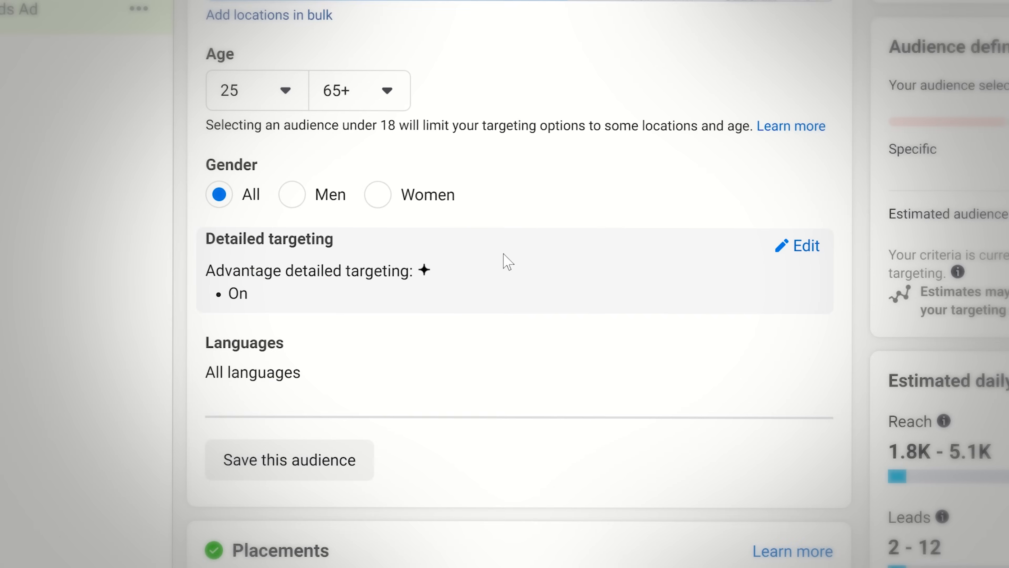
pyautogui.click(805, 247)
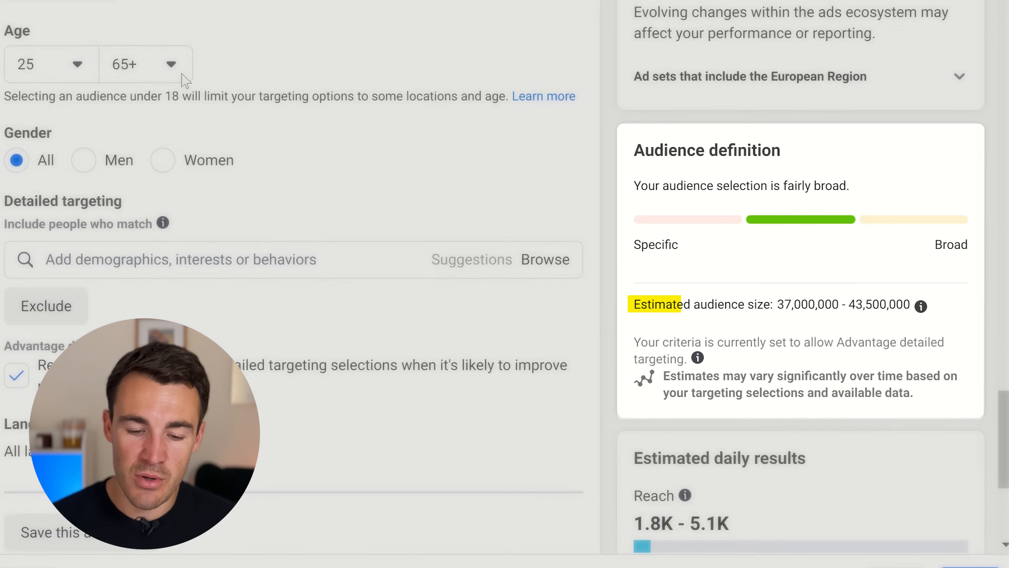
# Set the maximum age to 55, and try limiting the gender to Women before restoring it to All.
pyautogui.click(419, 170)
pyautogui.scroll(3, 231, 303)
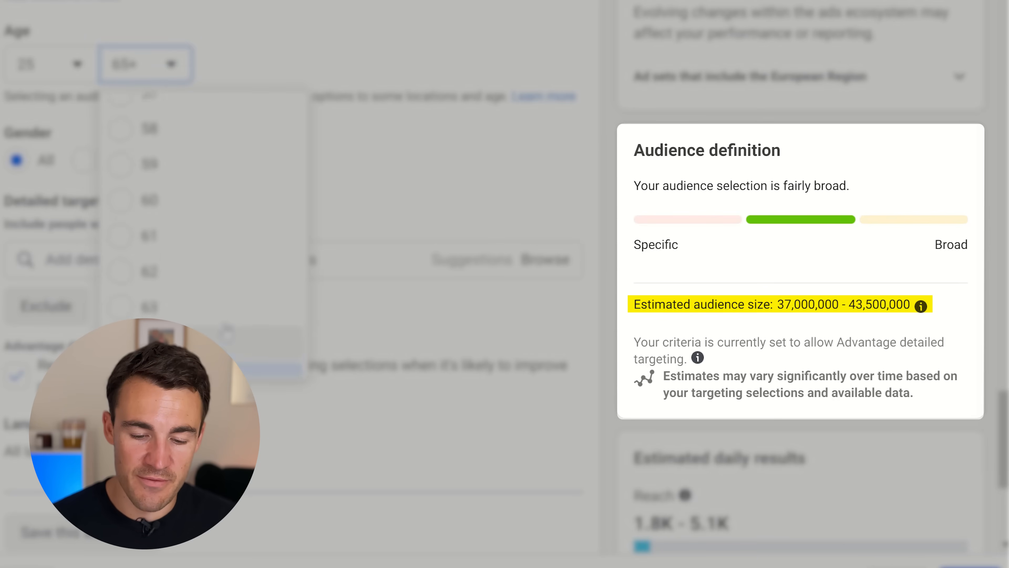
pyautogui.click(119, 169)
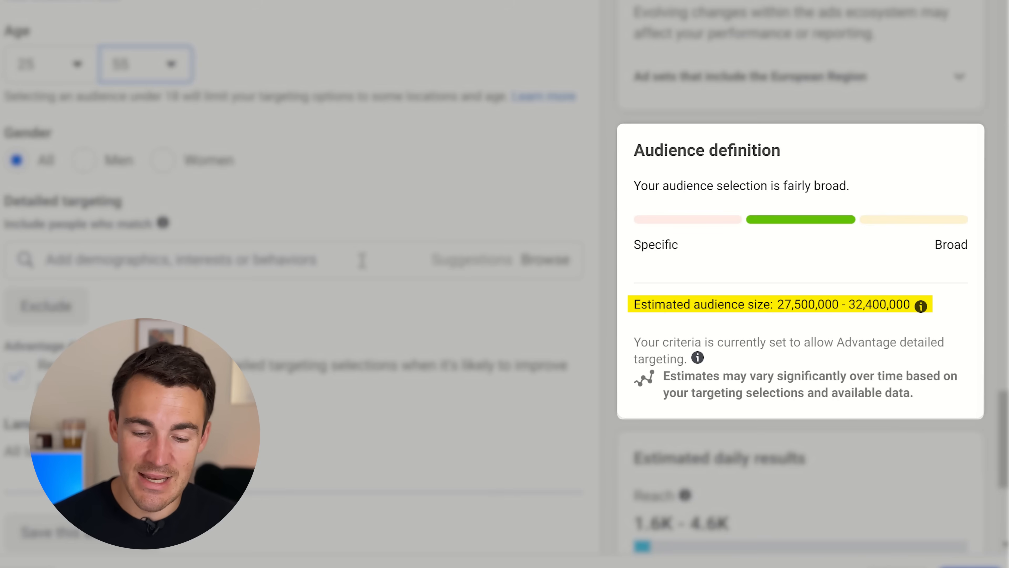
pyautogui.click(163, 160)
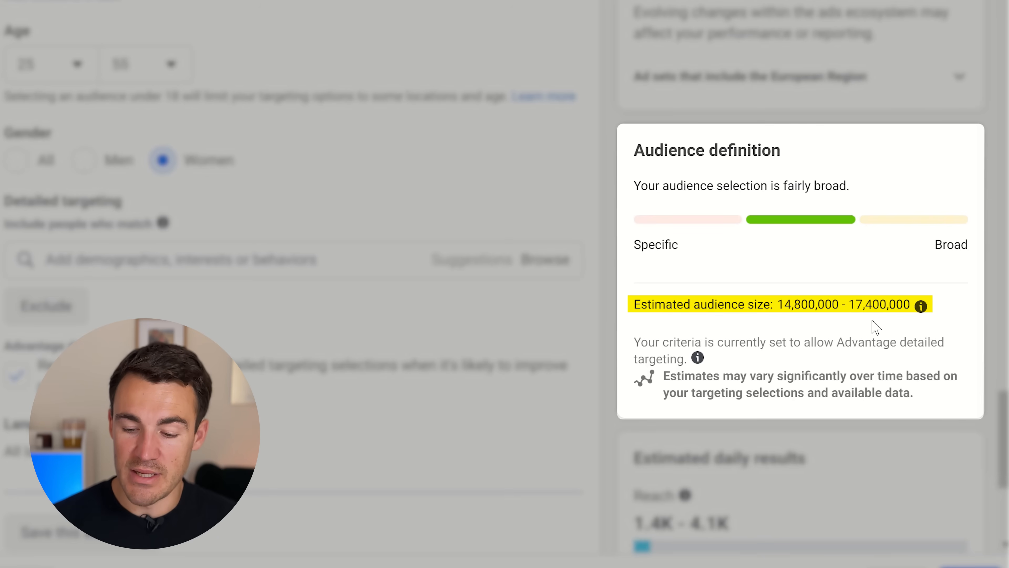
pyautogui.click(18, 161)
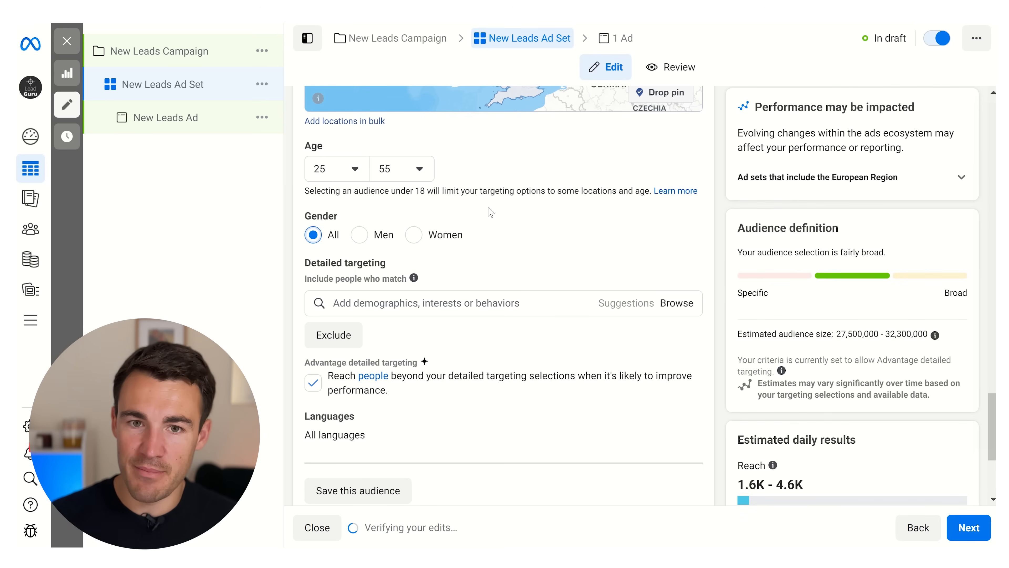
# Add the interests Social media marketing (marketing) and Digital marketing (marketing) to the included detailed targeting.
pyautogui.scroll(-2, 491, 212)
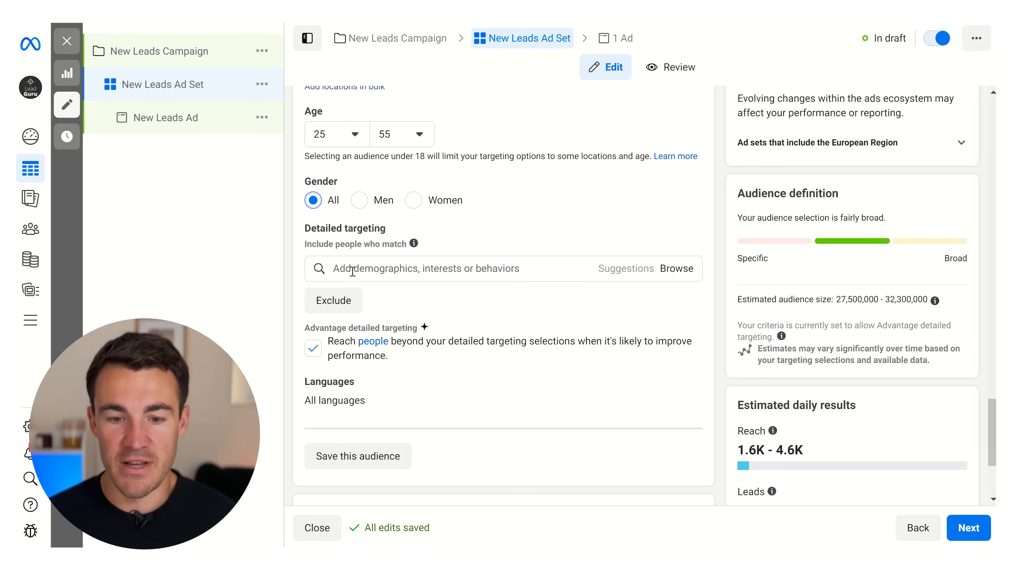
pyautogui.click(353, 271)
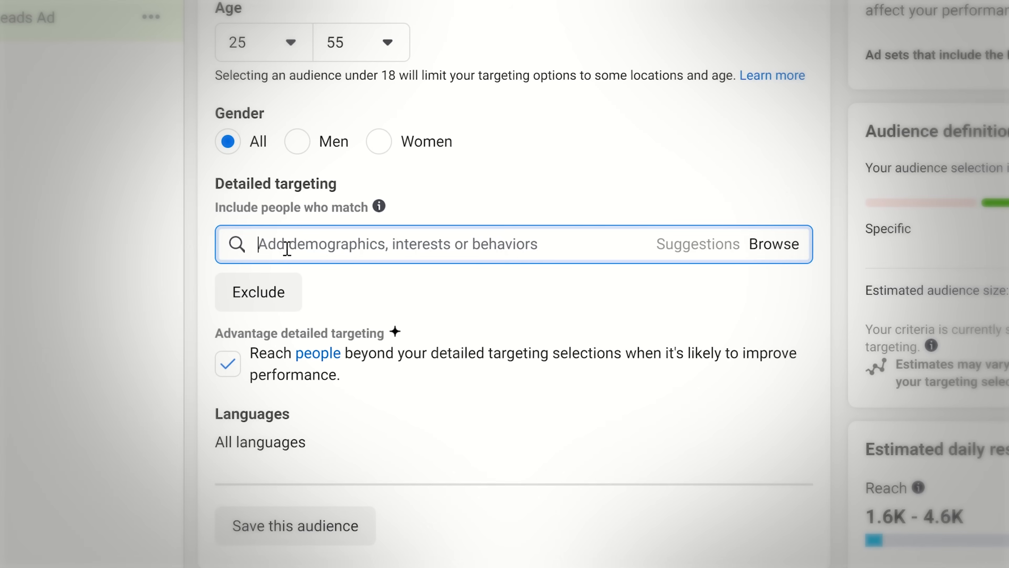
pyautogui.write('social medi')
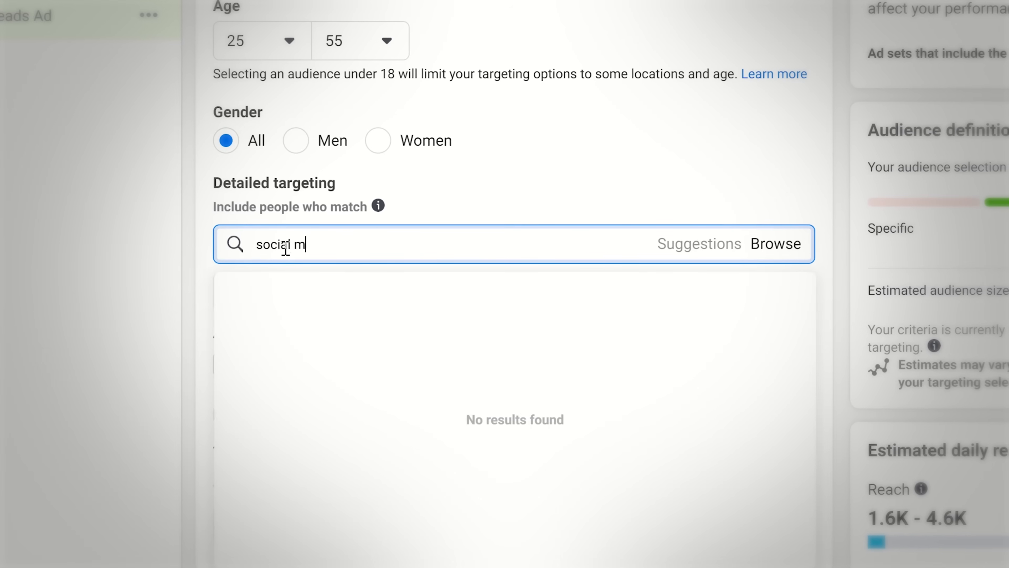
pyautogui.write('a marketing')
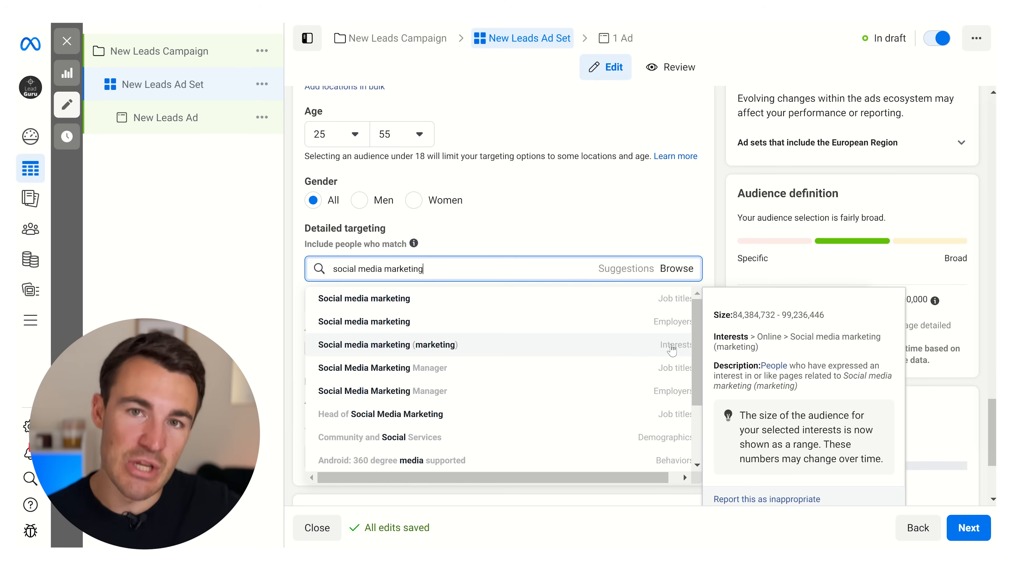
pyautogui.click(671, 345)
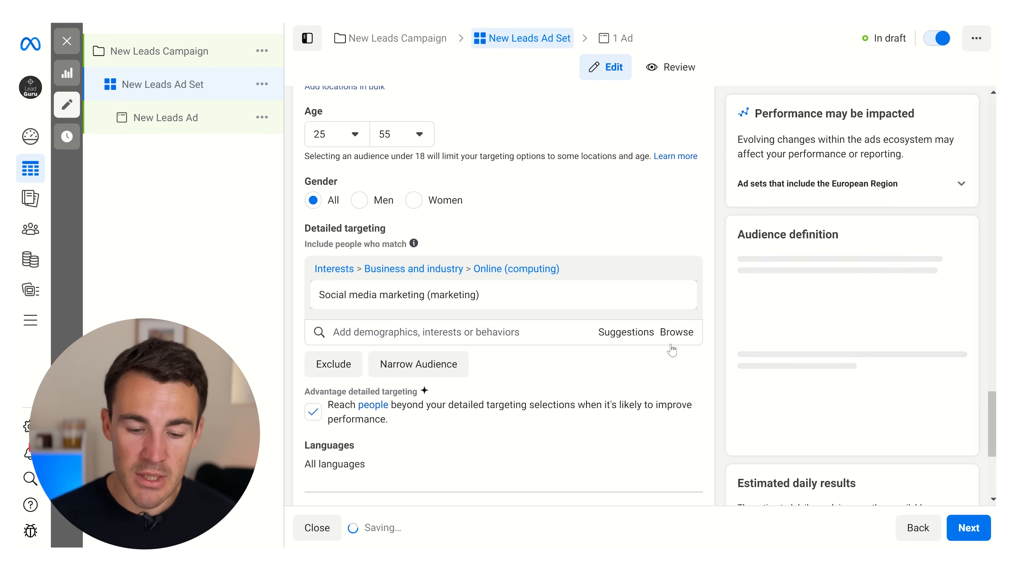
pyautogui.click(366, 337)
pyautogui.write('digital marketing')
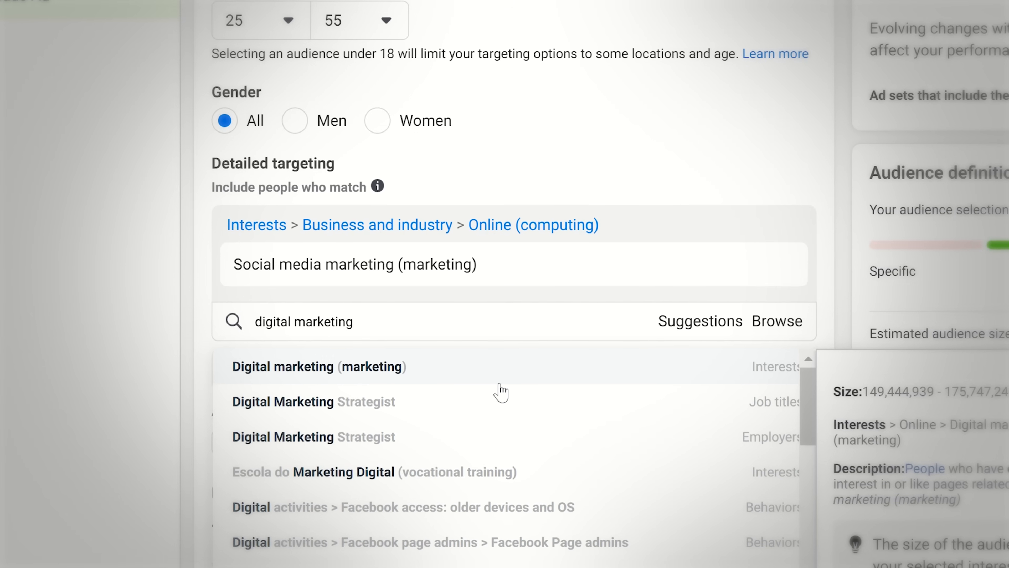
pyautogui.click(381, 372)
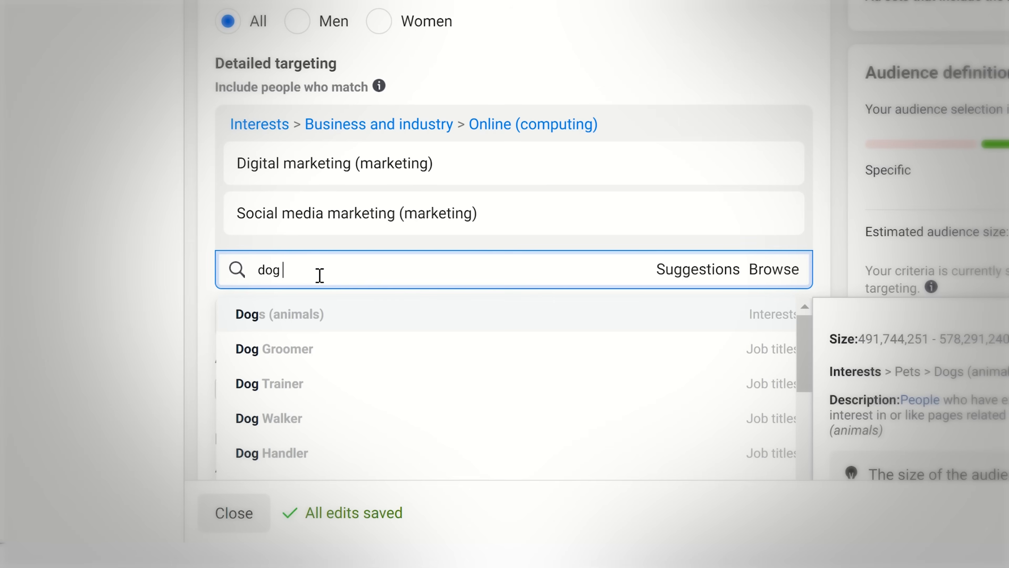
# Include the interests Dogs (animals) and Dog walking (dogs) in the detailed targeting.
pyautogui.click(308, 315)
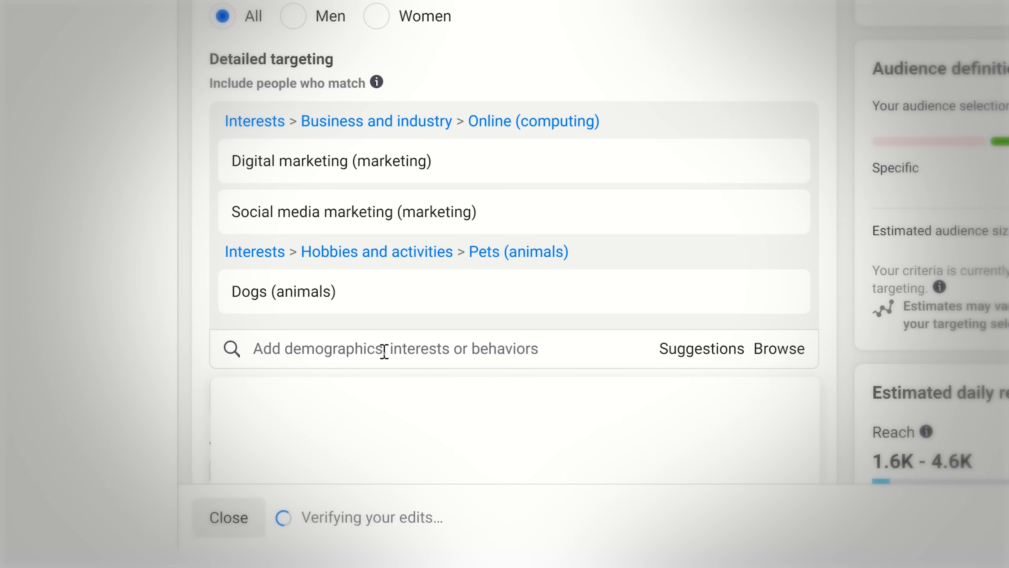
pyautogui.write('dog')
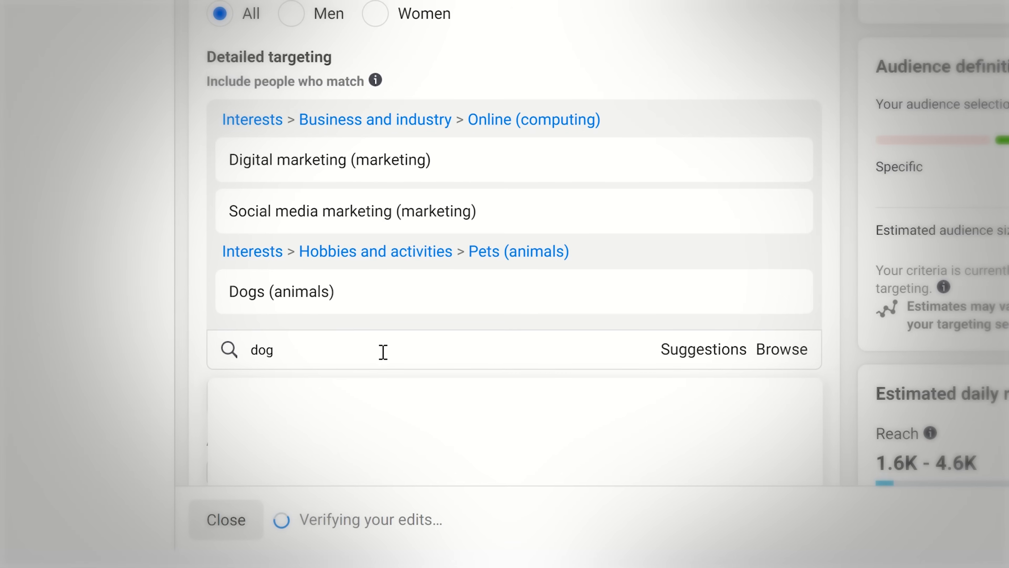
pyautogui.write(' walking')
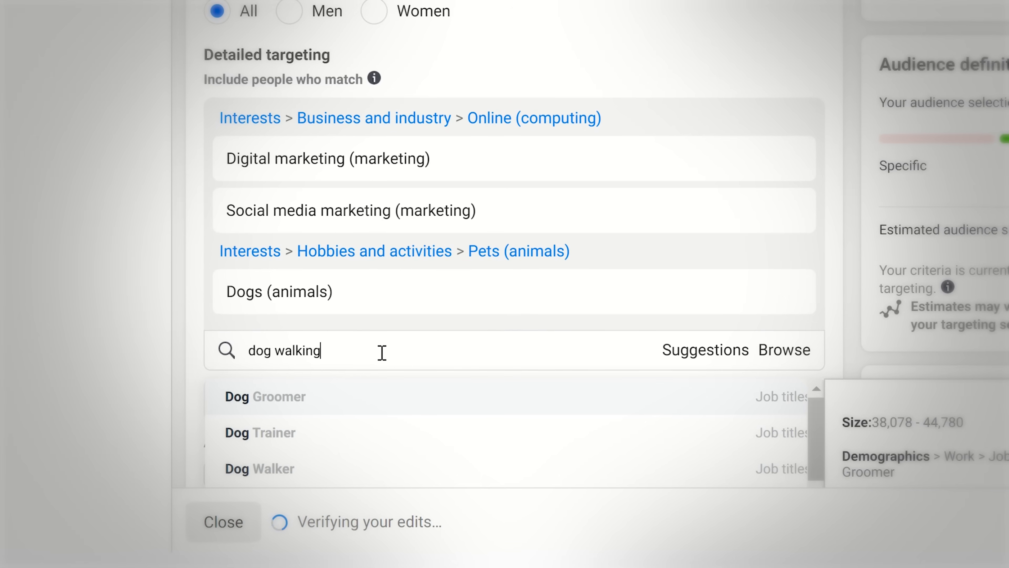
pyautogui.scroll(-1, 345, 408)
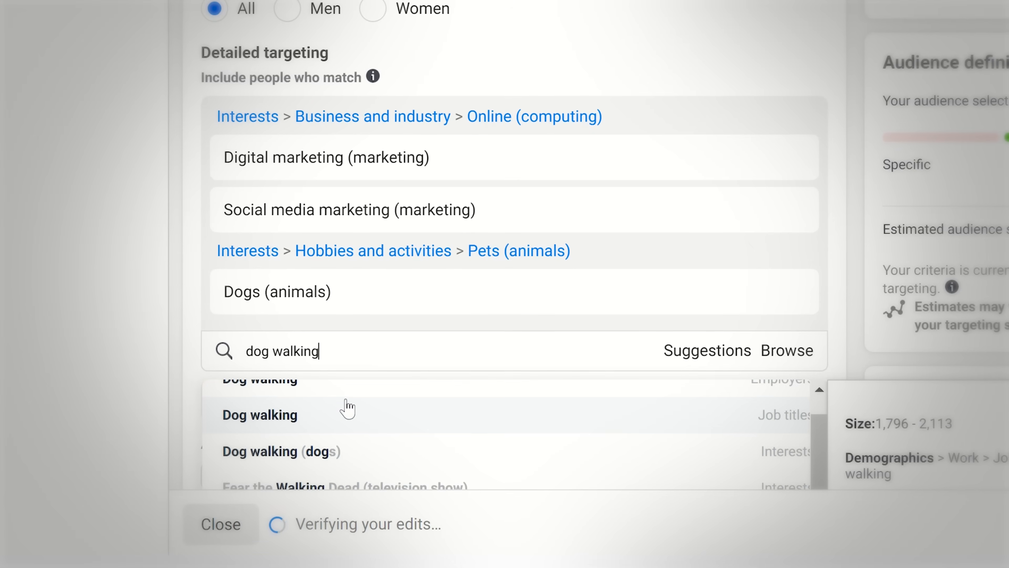
pyautogui.click(306, 459)
# Remove the Digital marketing, Social media marketing and Dogs (animals) interests from the detailed targeting.
pyautogui.moveTo(423, 367)
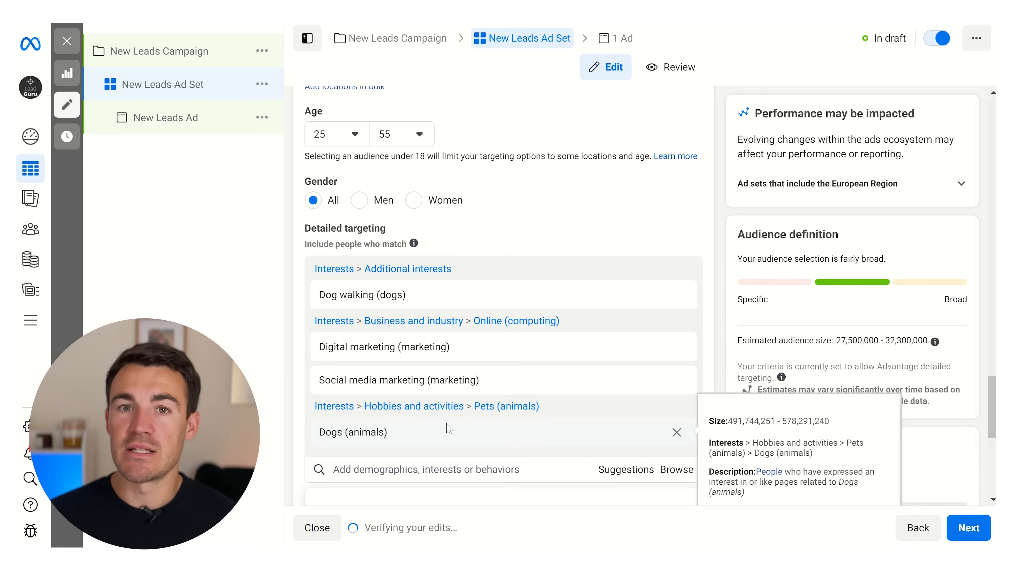
pyautogui.scroll(-3, 449, 429)
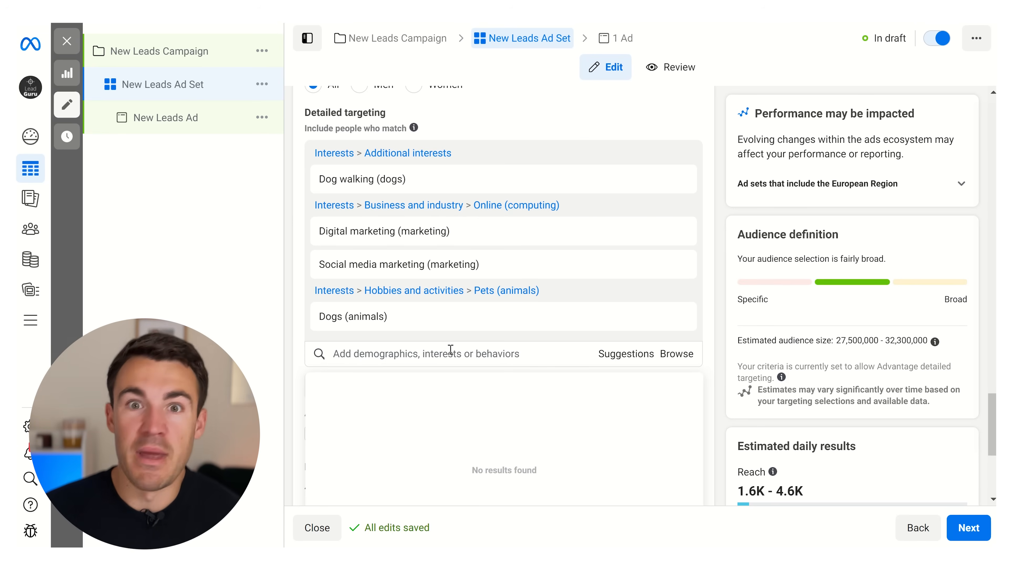
pyautogui.moveTo(350, 326)
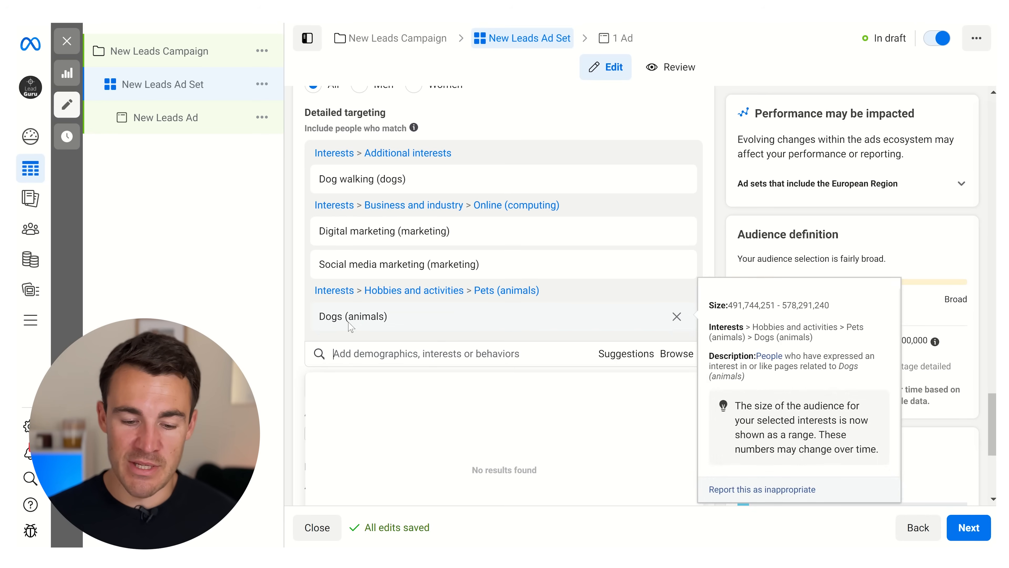
pyautogui.moveTo(359, 180)
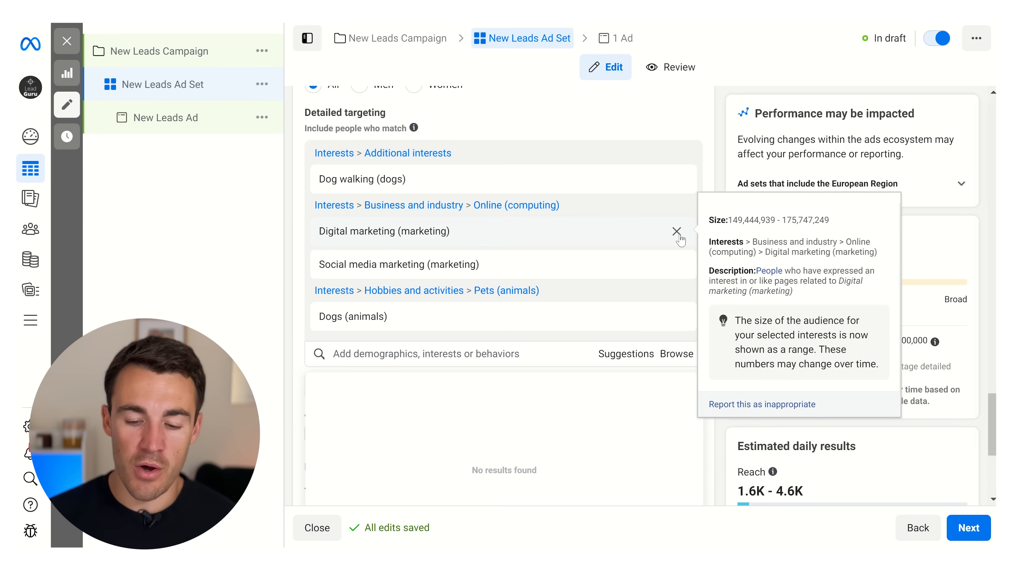
pyautogui.click(677, 231)
pyautogui.click(677, 231)
pyautogui.click(677, 231)
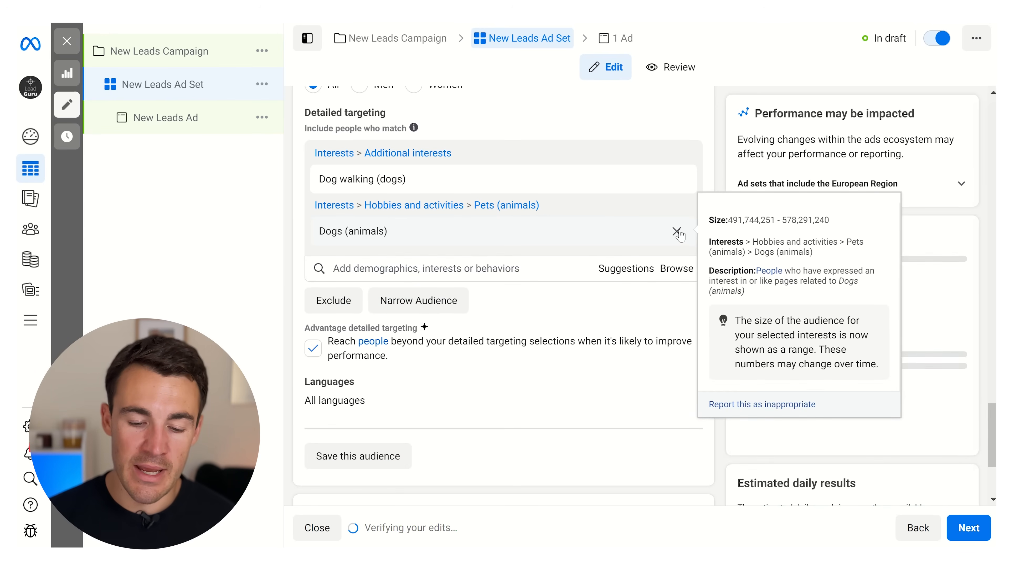
pyautogui.click(676, 231)
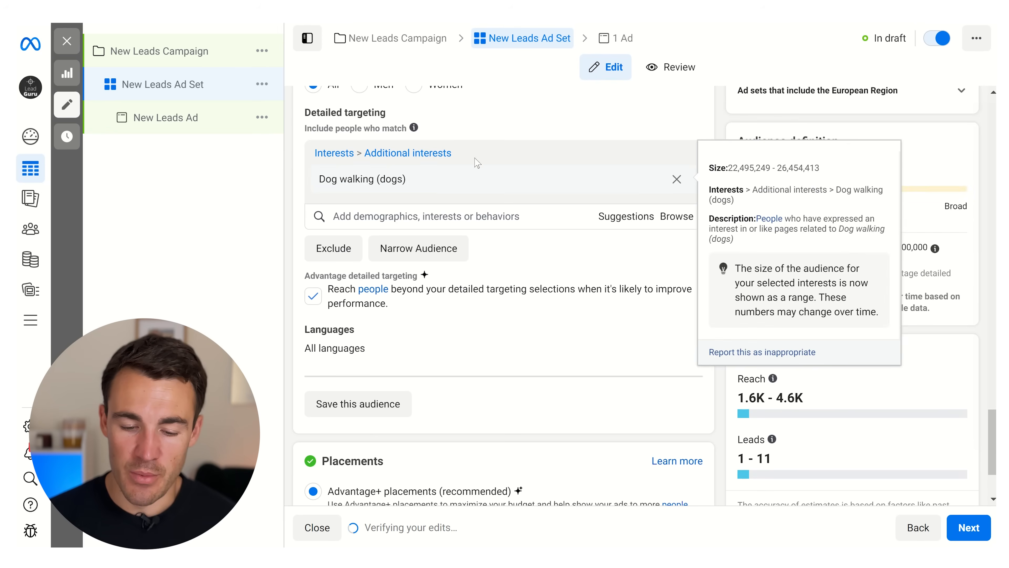
pyautogui.scroll(1, 521, 160)
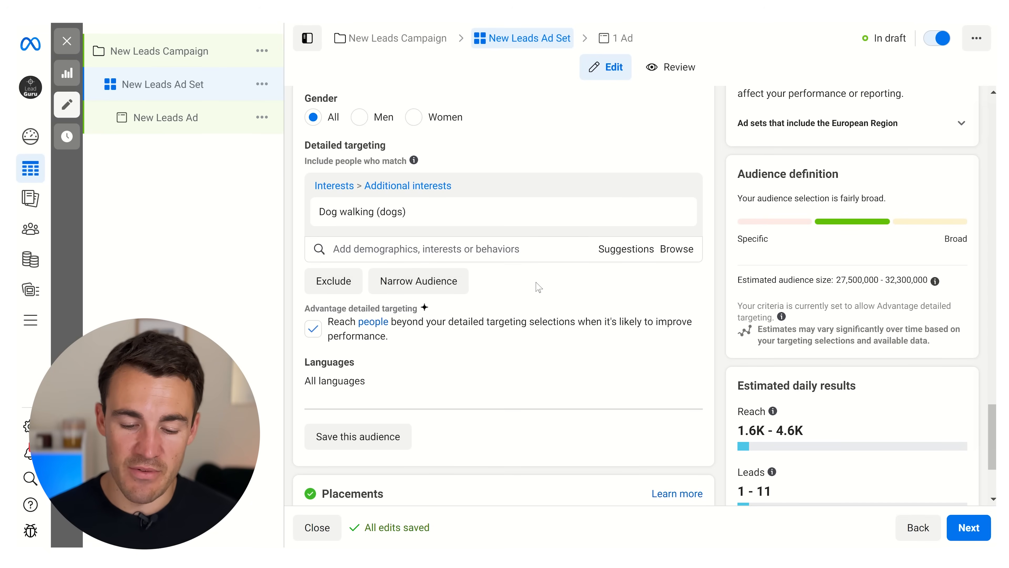
pyautogui.scroll(-1, 558, 287)
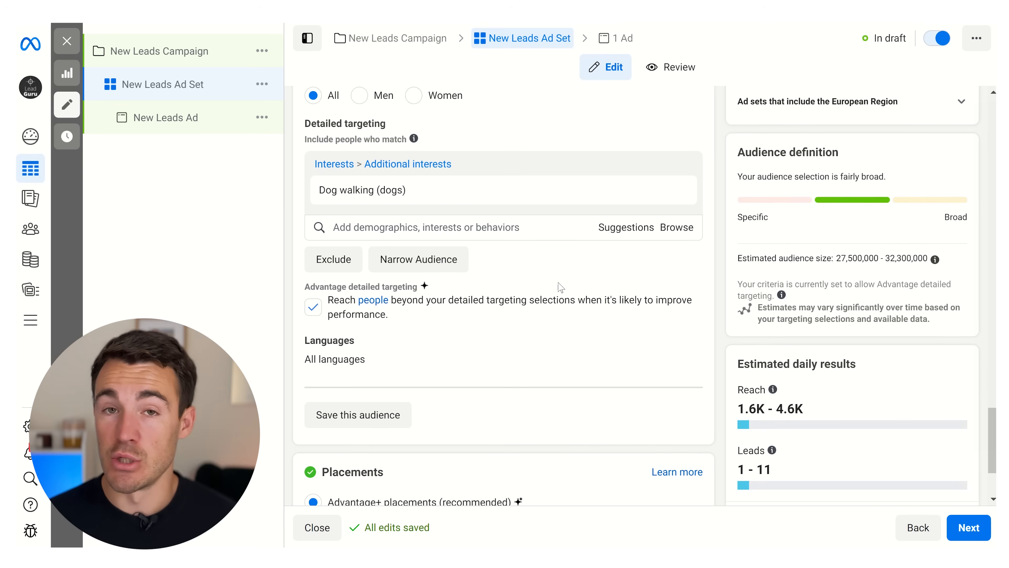
# Turn off Advantage detailed targeting for the ad set's audience.
pyautogui.scroll(-1, 561, 286)
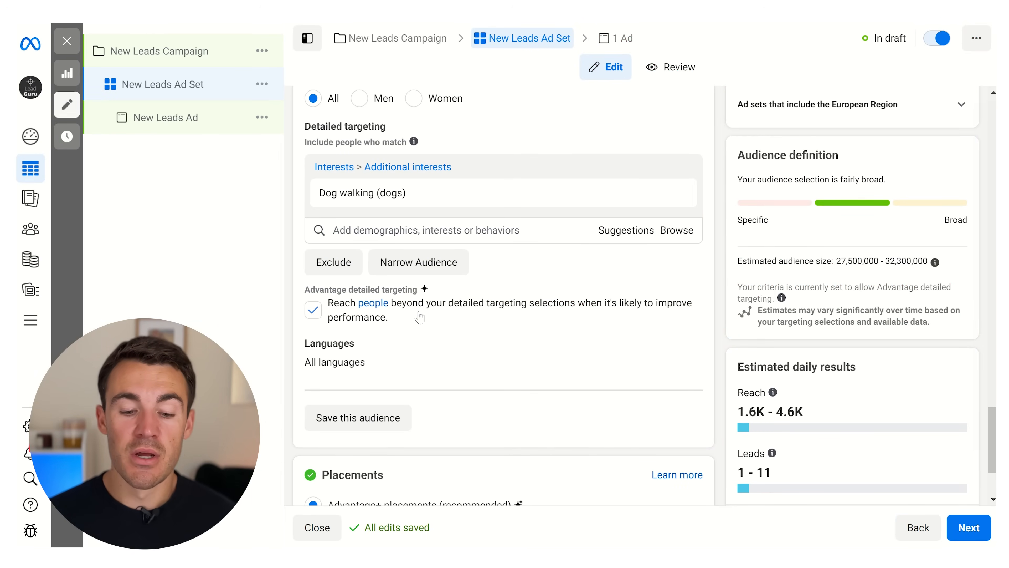
pyautogui.moveTo(335, 187)
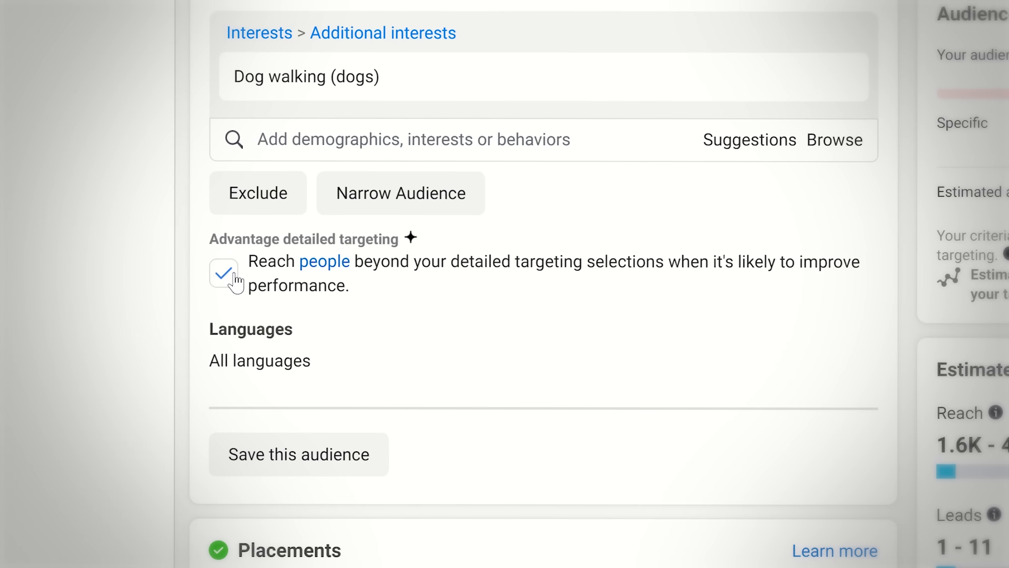
pyautogui.click(315, 311)
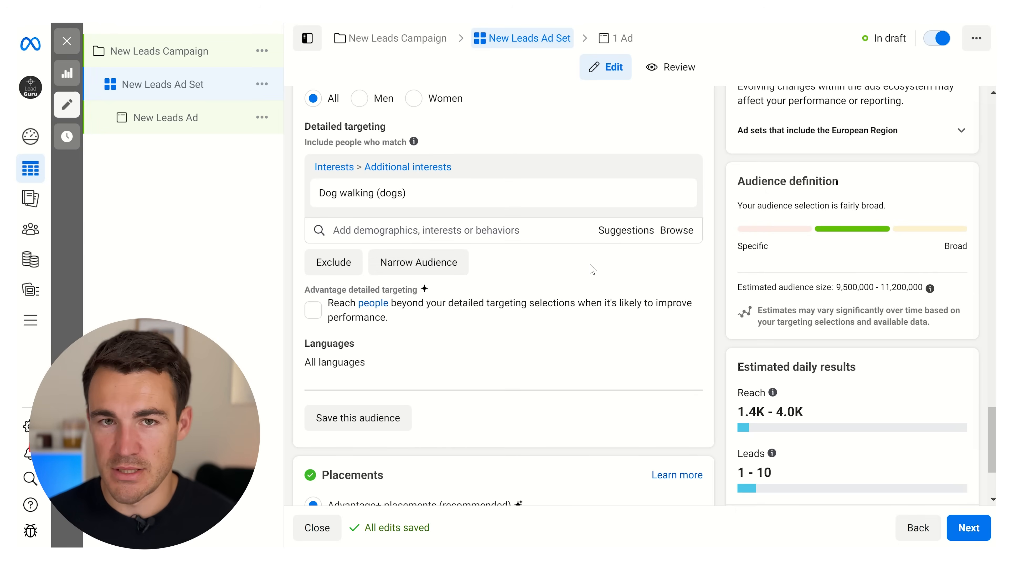
pyautogui.moveTo(370, 207)
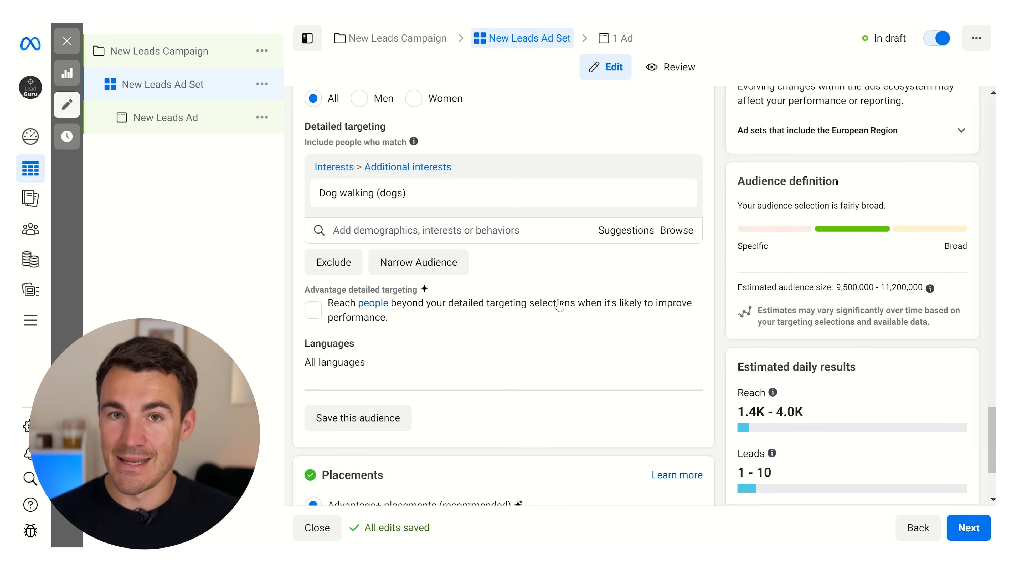
# Open the audience's Languages setting for editing.
pyautogui.scroll(-2, 560, 305)
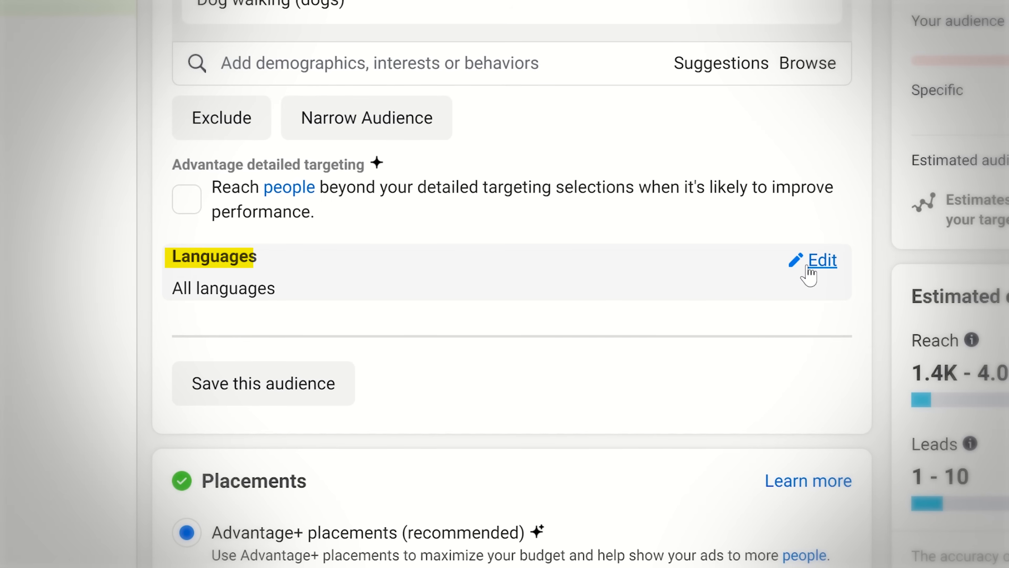
pyautogui.click(808, 267)
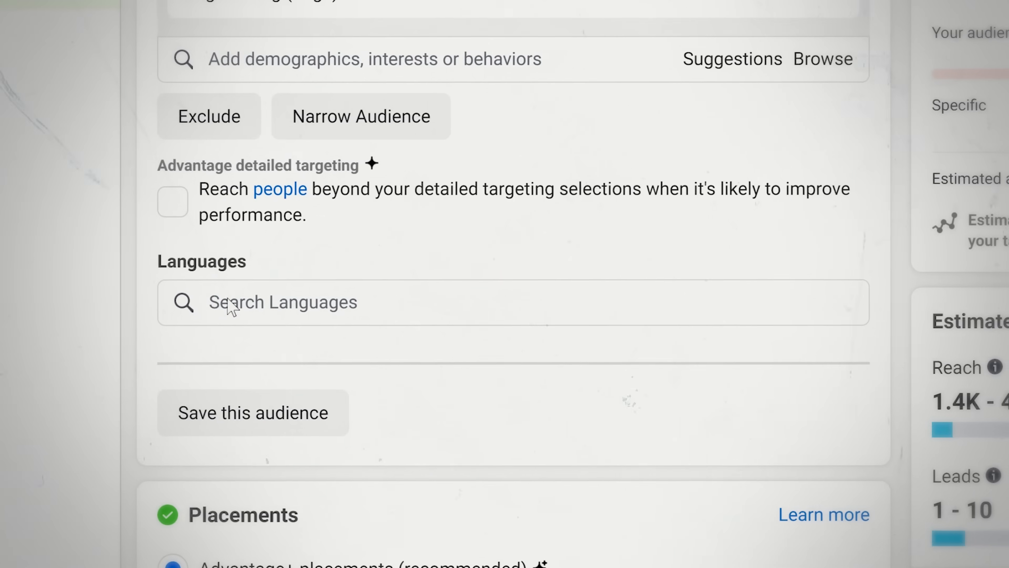
pyautogui.click(701, 249)
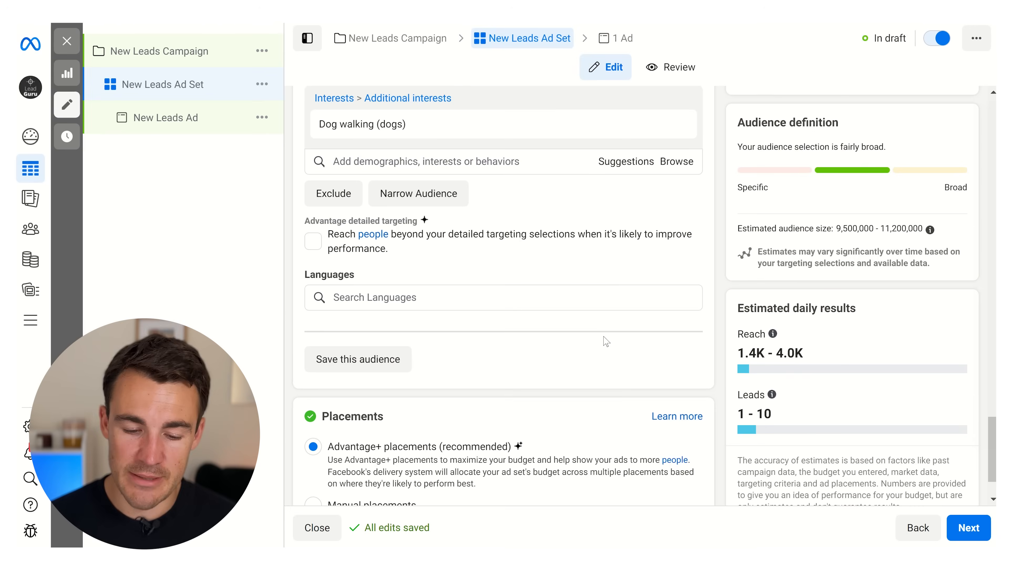
pyautogui.scroll(5, 700, 381)
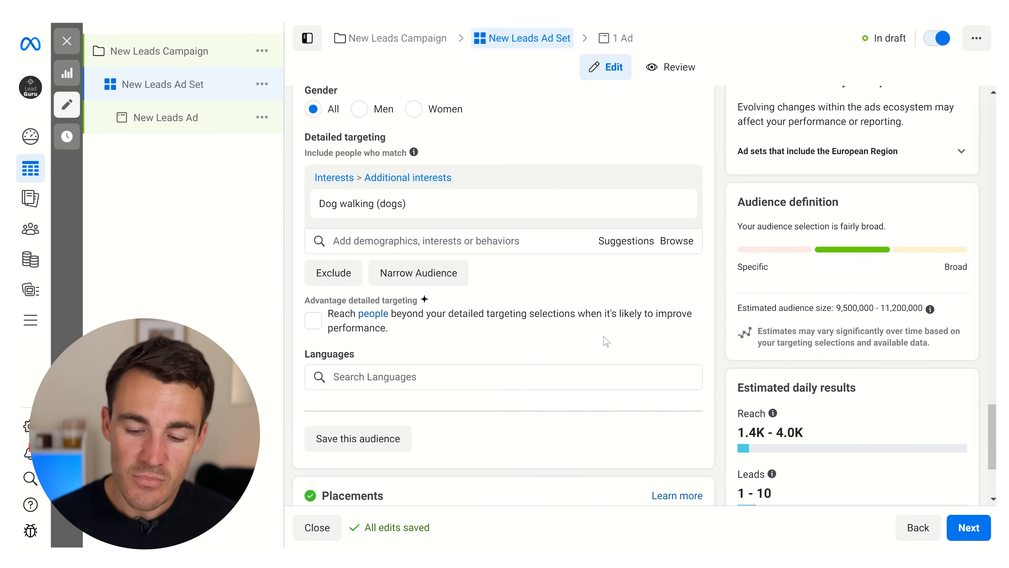
pyautogui.scroll(8, 718, 249)
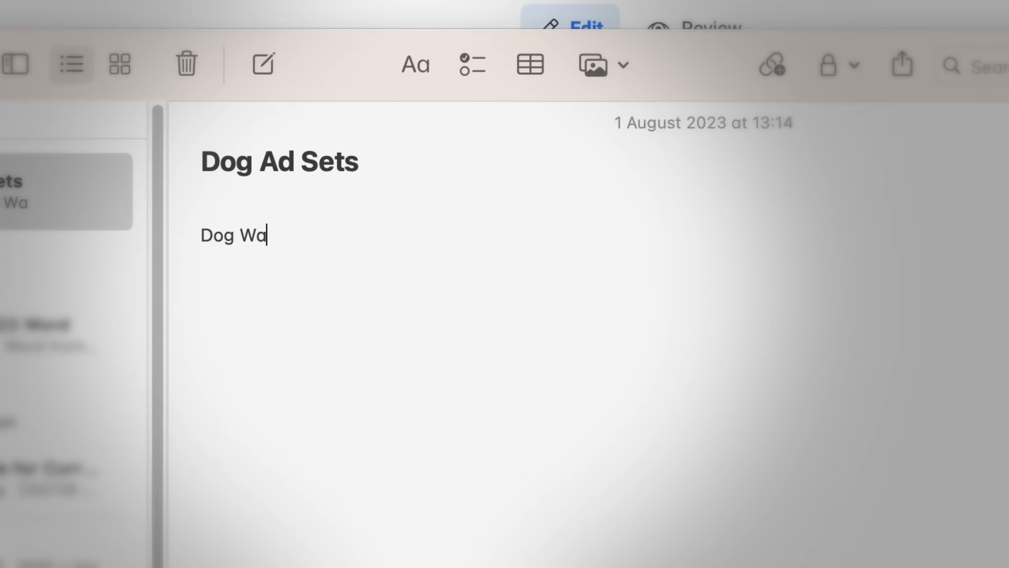
# In the notes app, complete the Dog Ad Sets list with Dog Walking, Dogs, Dog Food, Pet Supplies and Dog Grooming on separate lines.
pyautogui.write('alking')
pyautogui.press('Return')
pyautogui.write('Dogs')
pyautogui.press('Return')
pyautogui.write('Dog Food')
pyautogui.press('Return')
pyautogui.write('Pet Supplies')
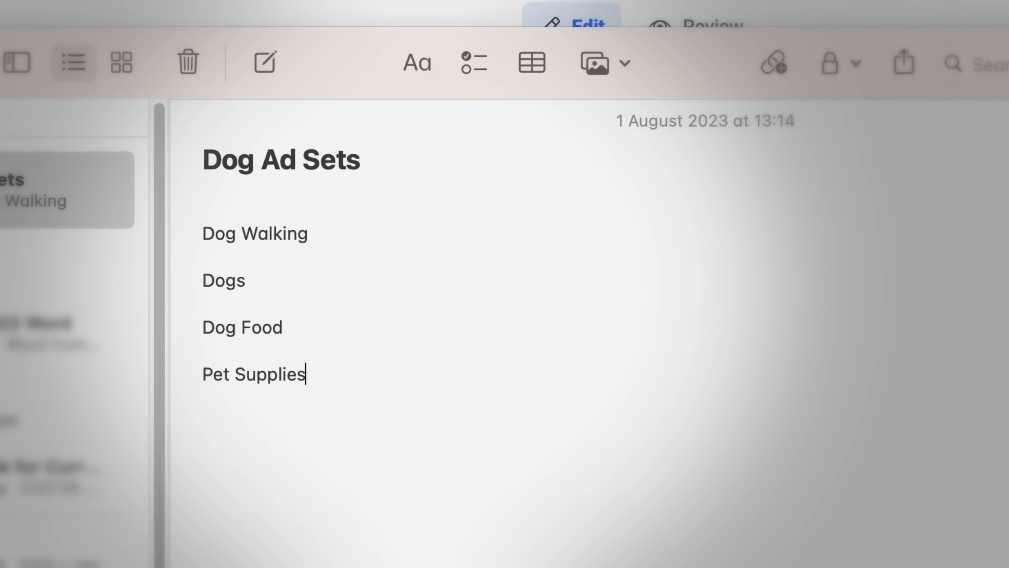
pyautogui.press('Return')
pyautogui.write('Dog Groomin')
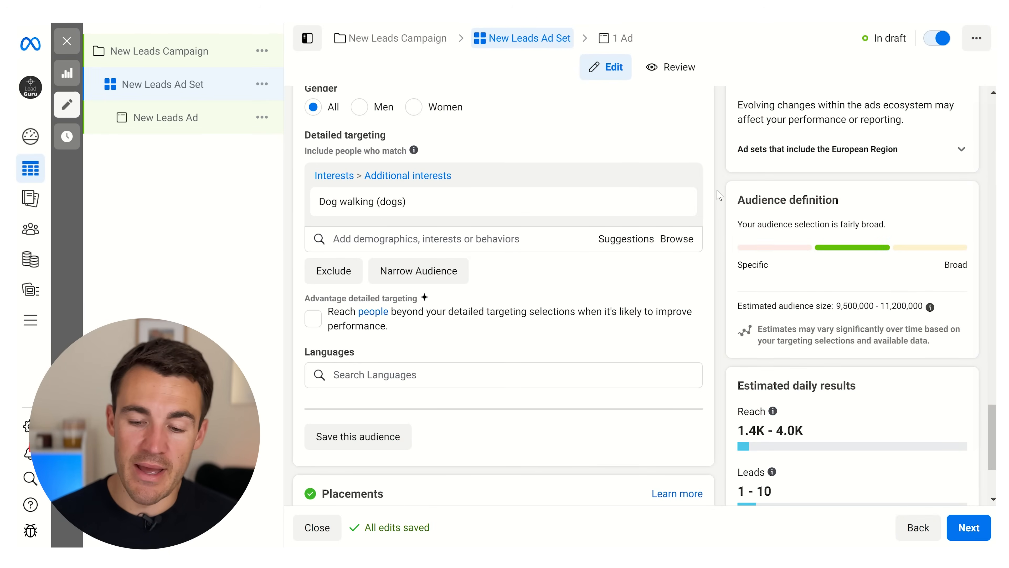
# Set both the minimum and maximum age of the audience to 21 and limit the gender to Women.
pyautogui.scroll(3, 719, 195)
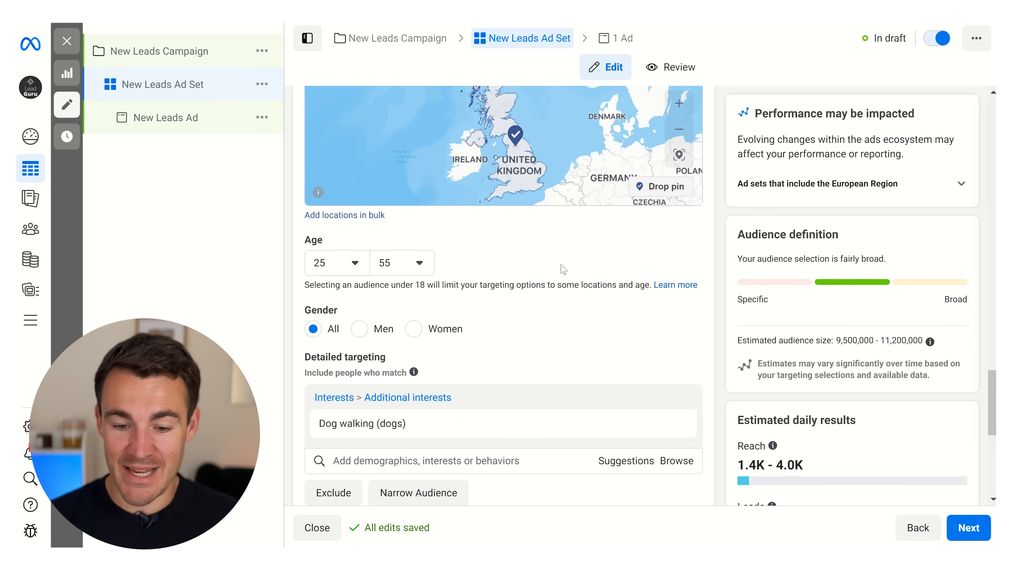
pyautogui.scroll(2, 563, 269)
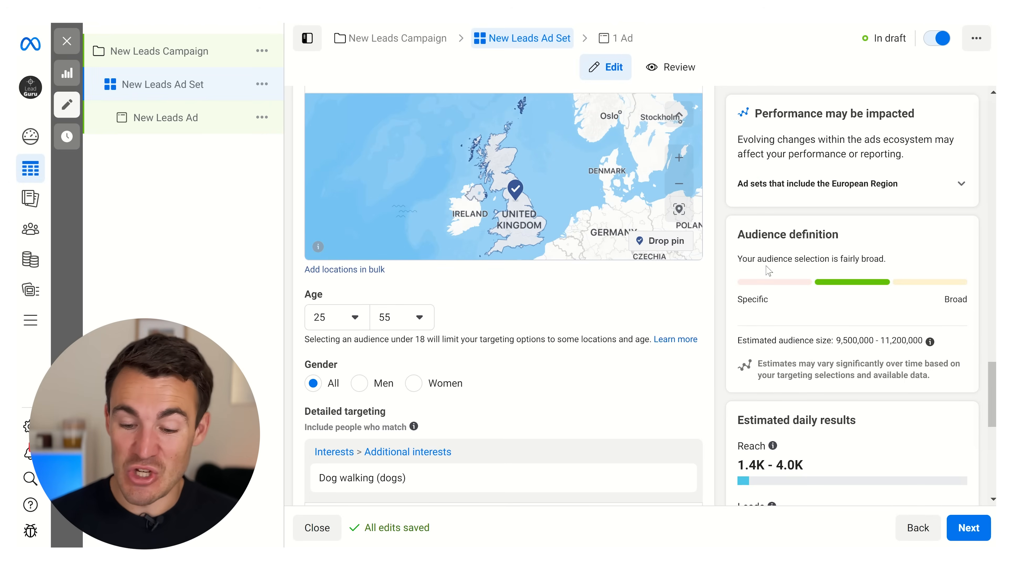
pyautogui.click(354, 317)
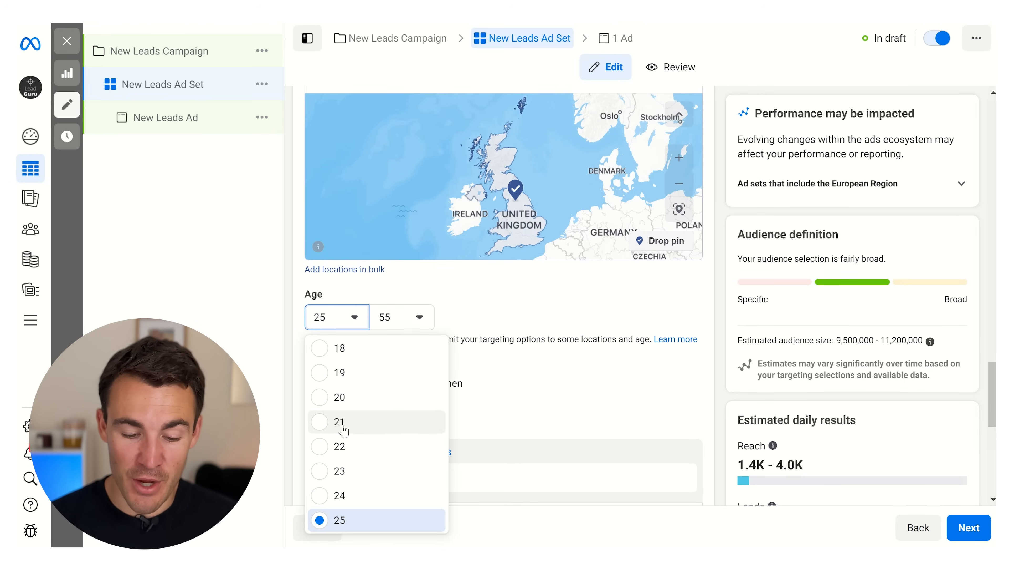
pyautogui.click(416, 321)
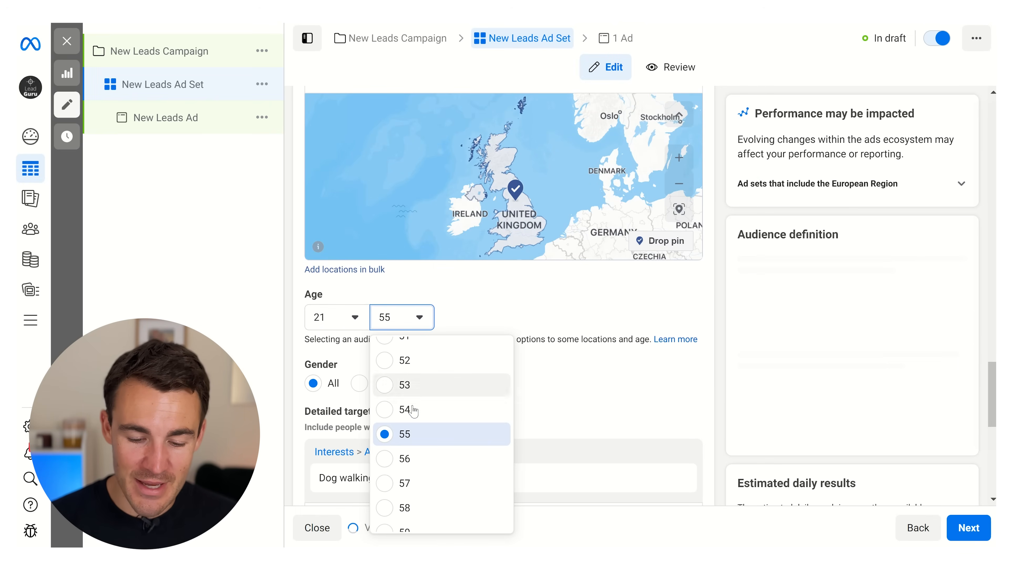
pyautogui.scroll(15, 428, 389)
pyautogui.click(426, 421)
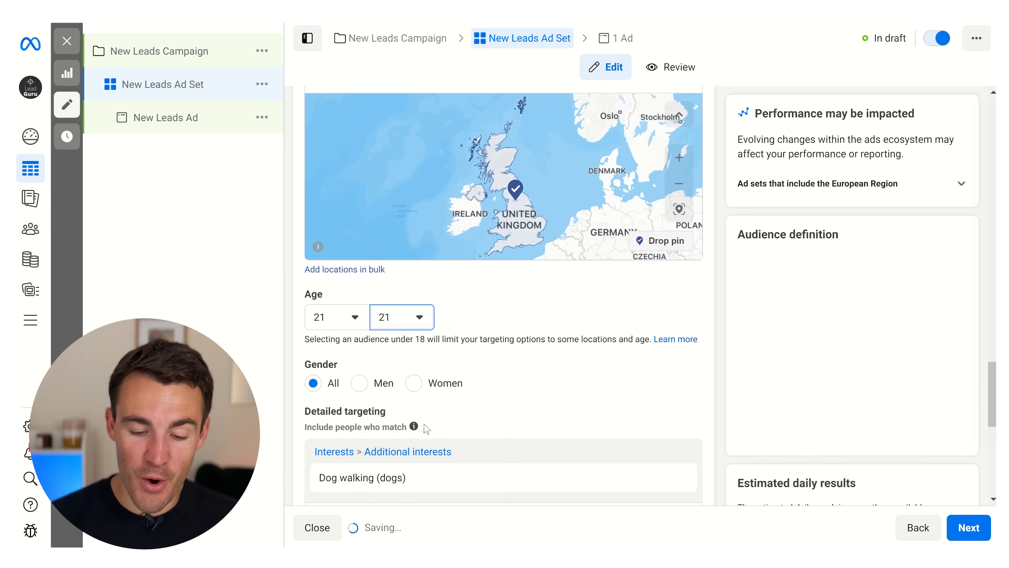
pyautogui.scroll(-2, 414, 325)
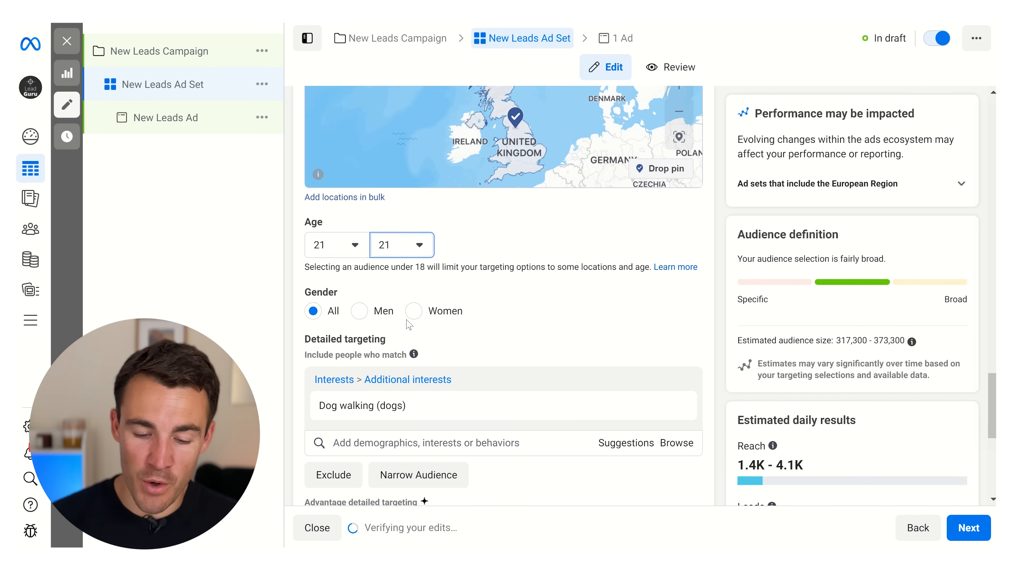
pyautogui.moveTo(464, 403)
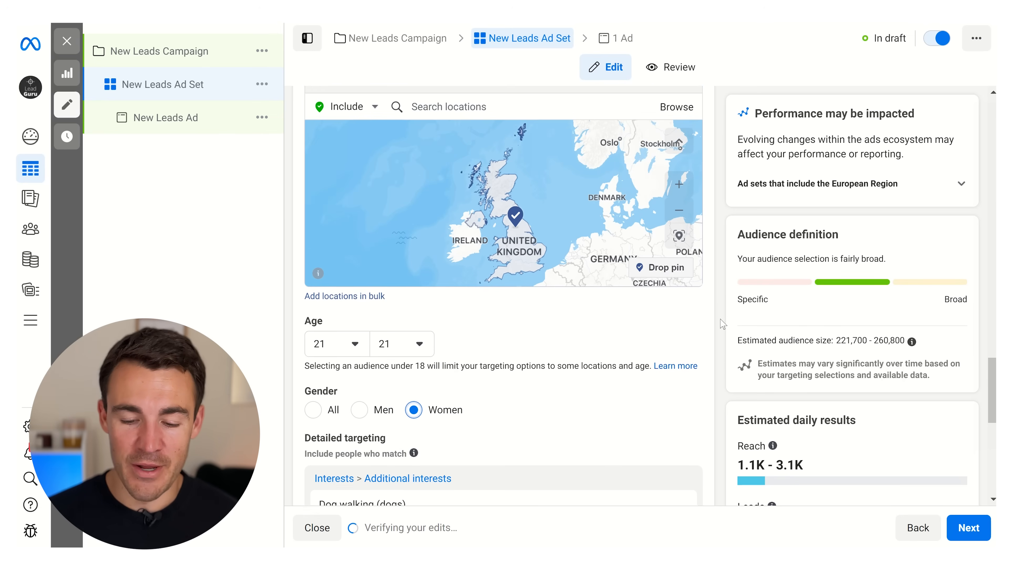
pyautogui.scroll(2, 496, 270)
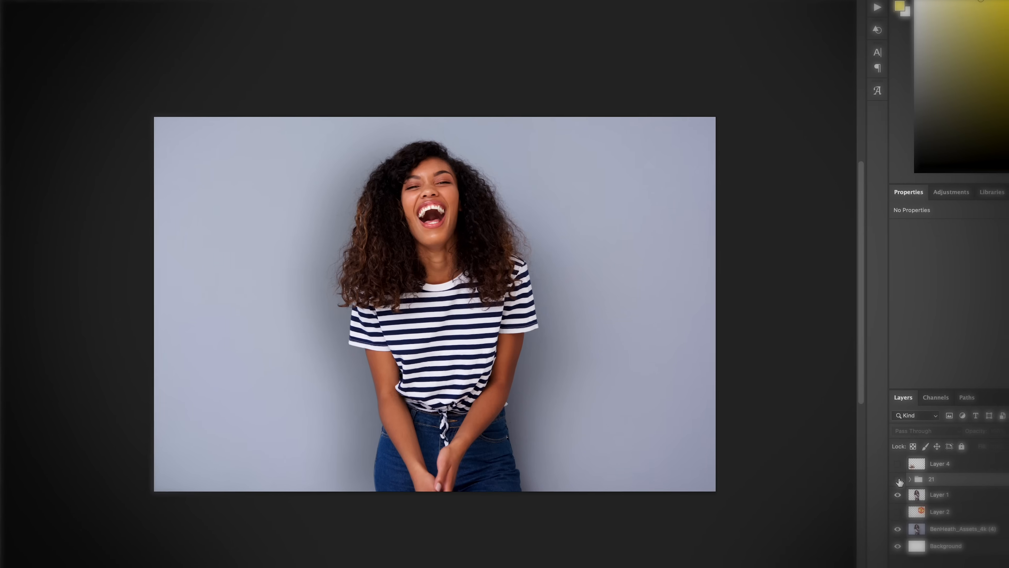
# Switch to Photoshop and make the 21 group, Layer 2 and Layer 4 visible.
pyautogui.click(905, 482)
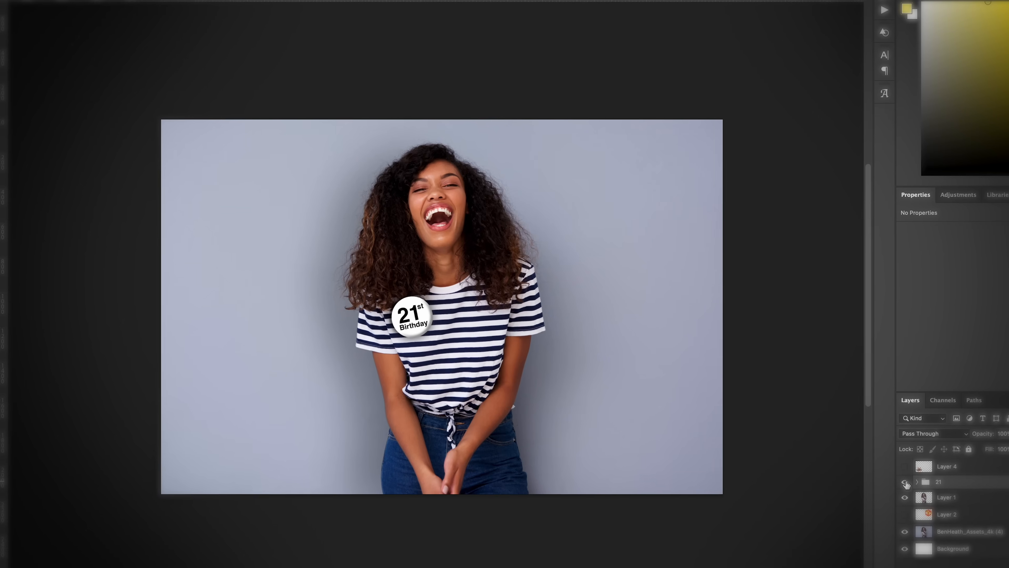
pyautogui.click(905, 516)
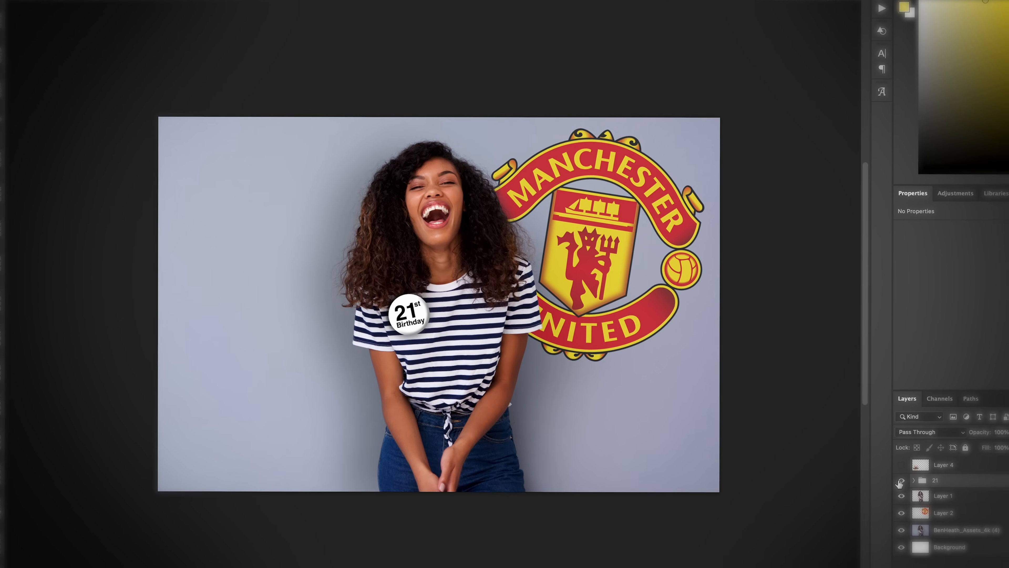
pyautogui.click(903, 468)
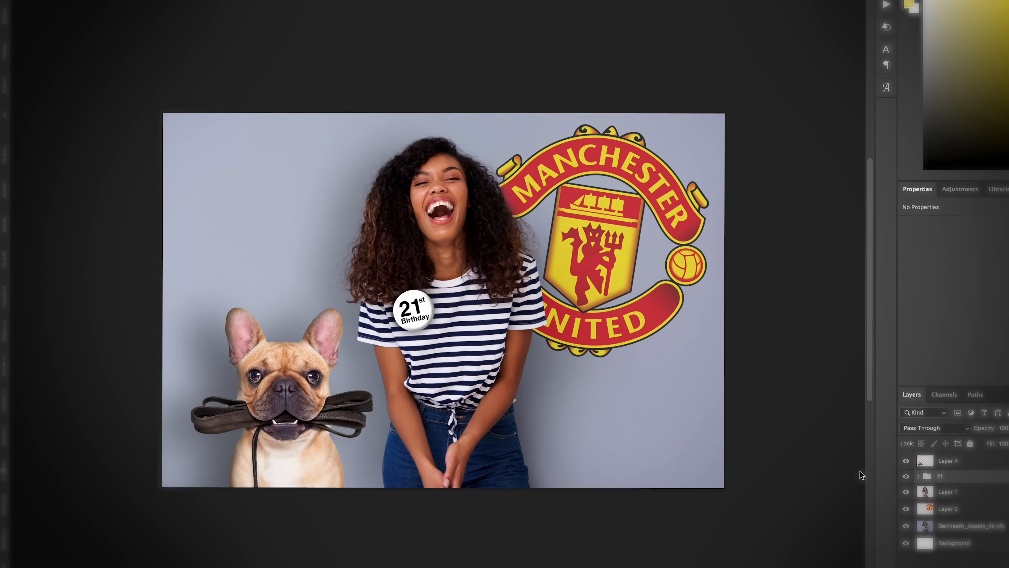
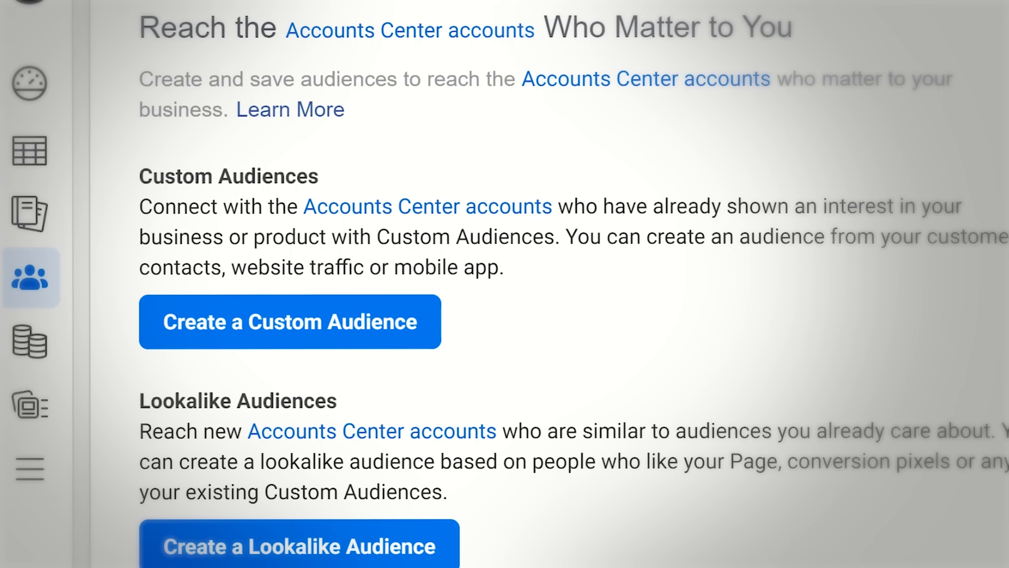
# Start a custom audience in Meta Ads Manager with Website as source and People who visited specific web pages as its event.
pyautogui.click(285, 330)
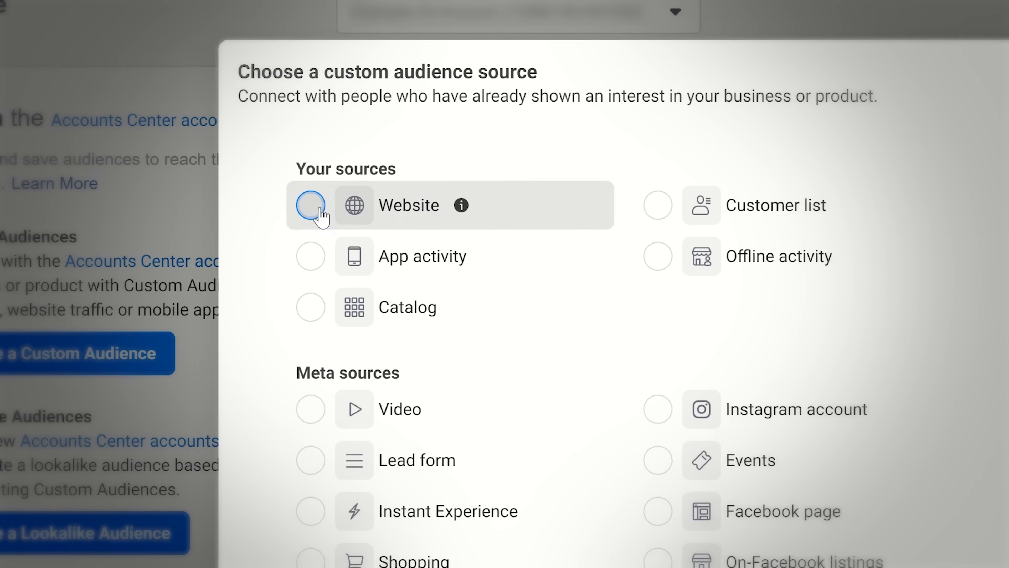
pyautogui.click(306, 162)
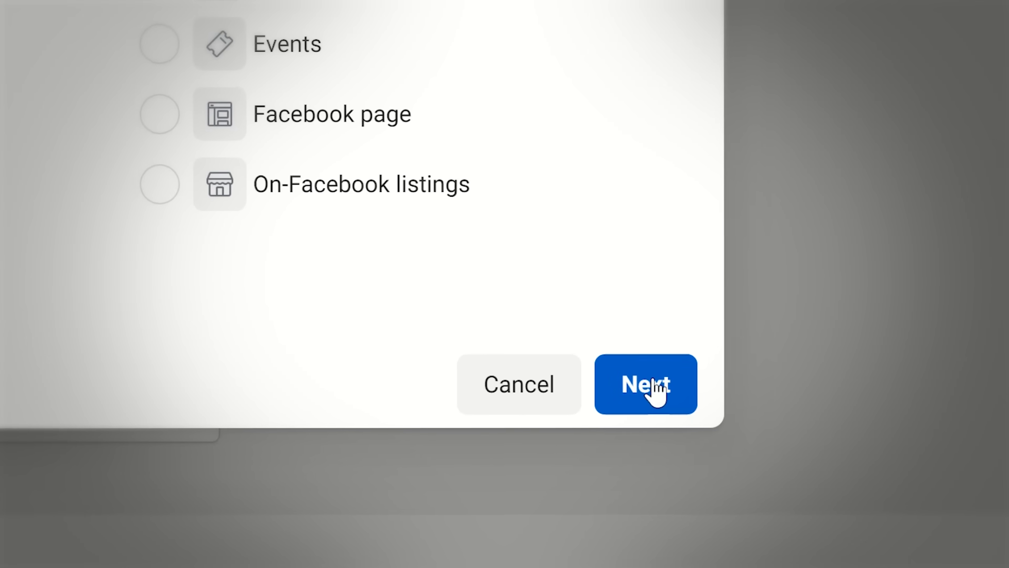
pyautogui.click(642, 384)
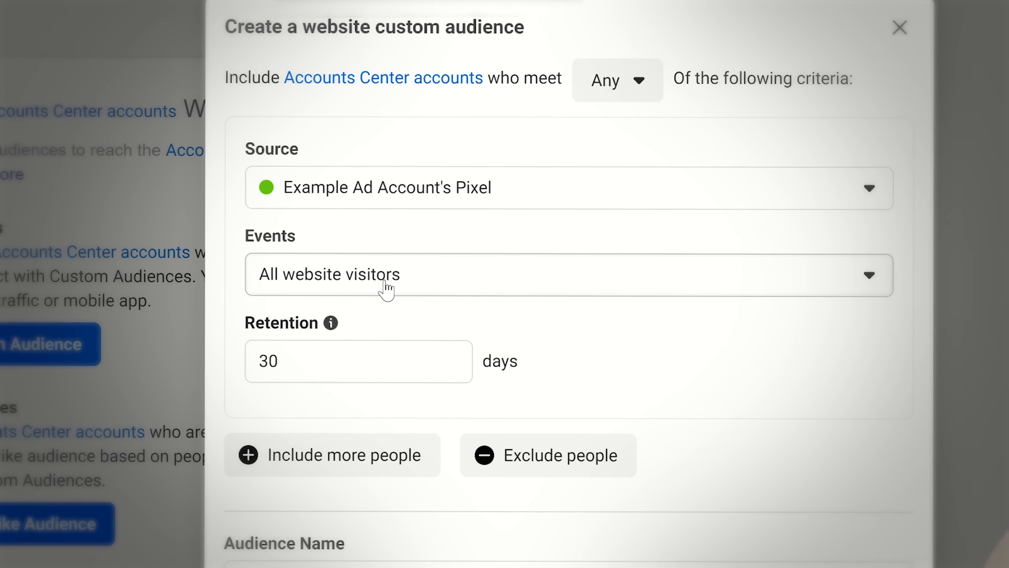
pyautogui.click(393, 212)
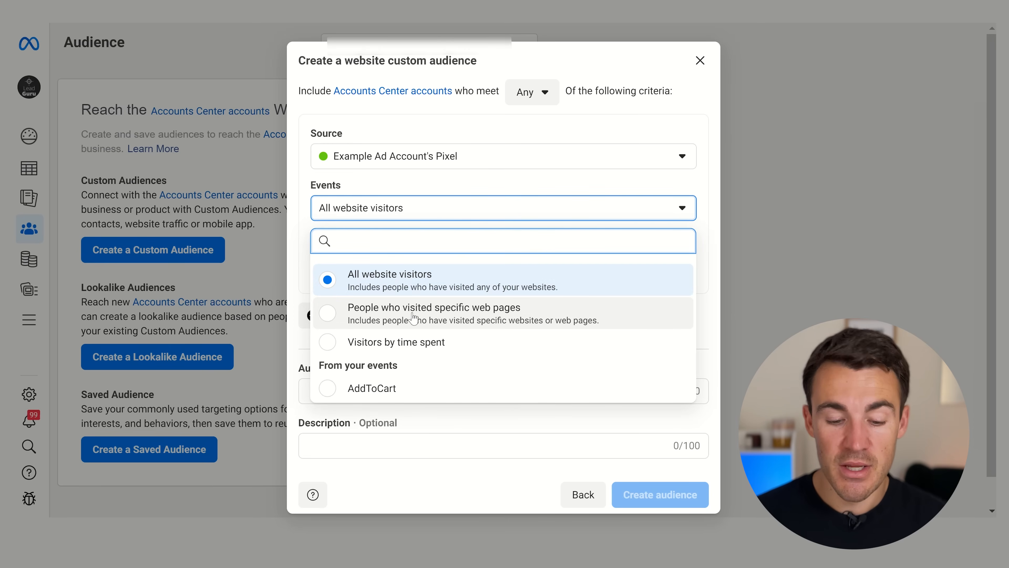
pyautogui.click(413, 318)
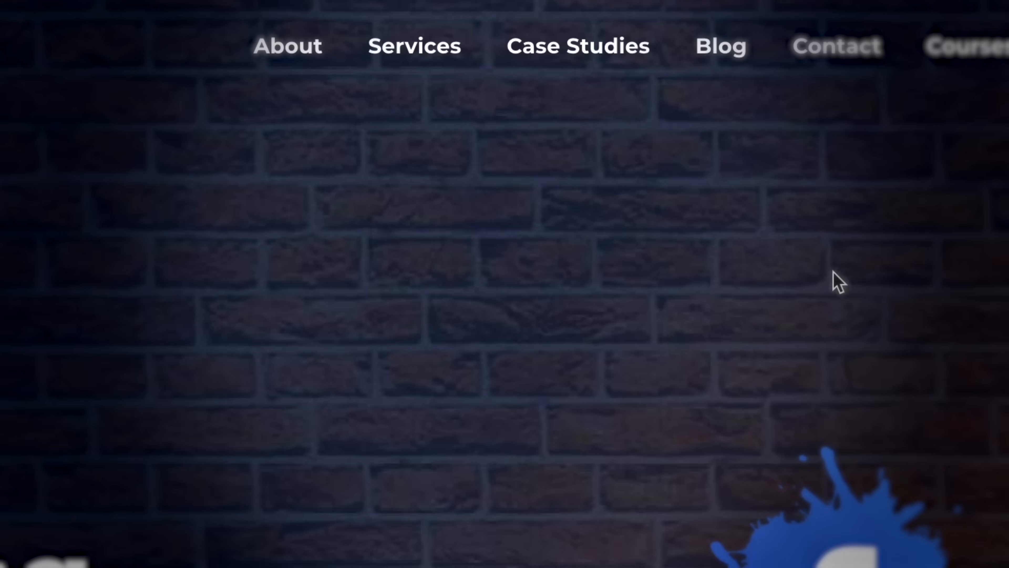
# Set the website audience's URL condition to equals heathmedia.co.uk/google-ads.
pyautogui.moveTo(619, 34)
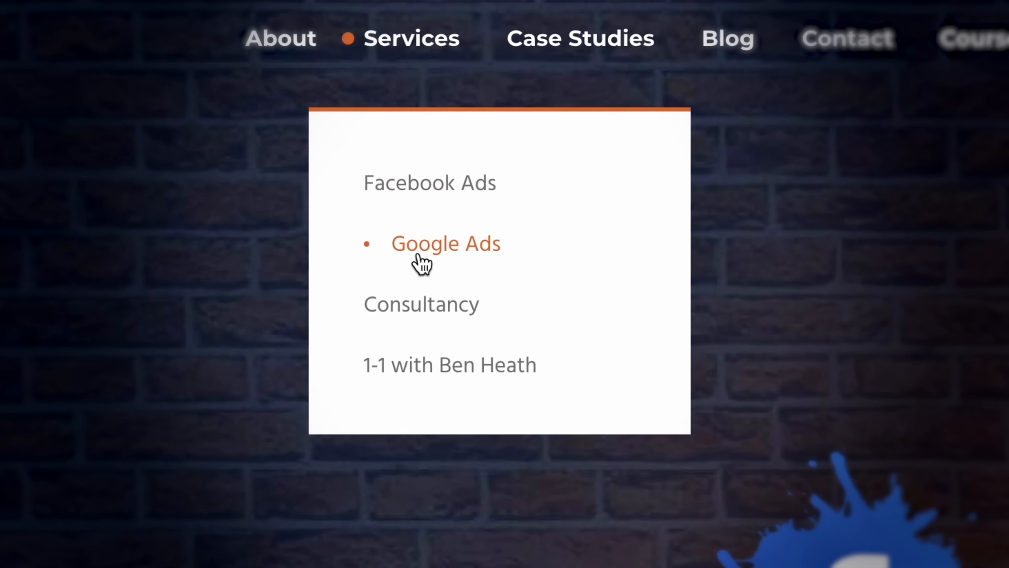
pyautogui.click(561, 304)
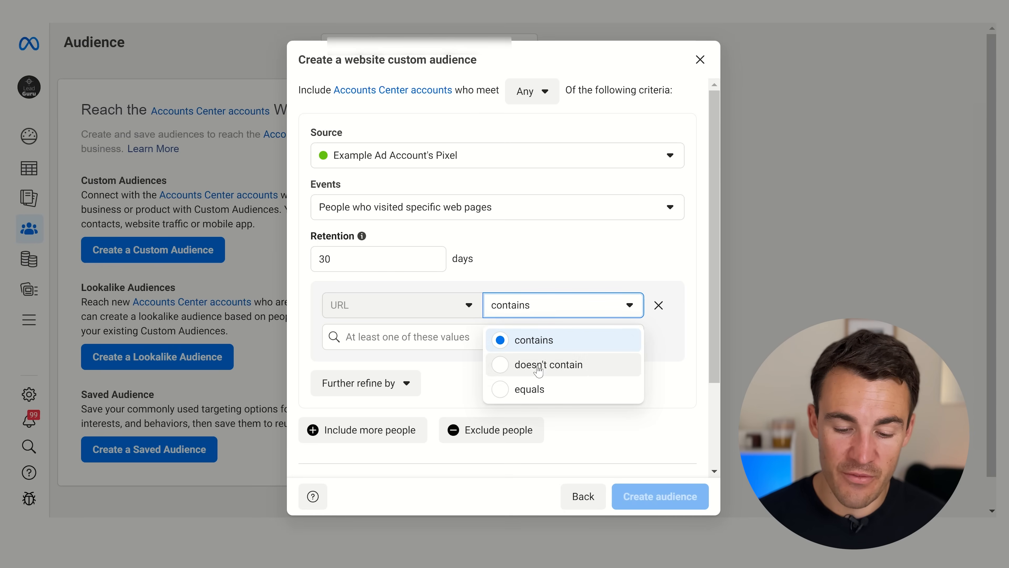
pyautogui.click(531, 385)
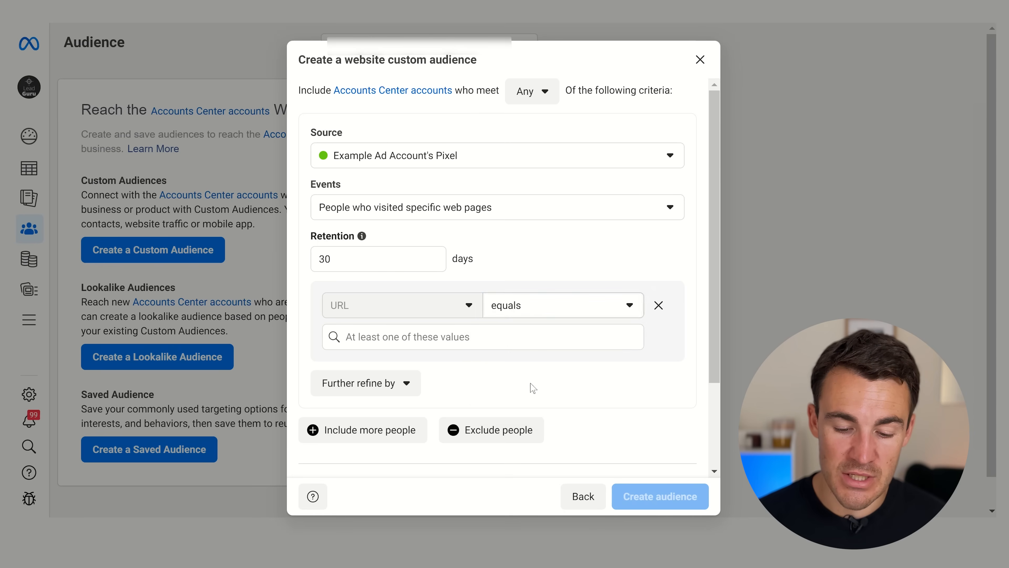
pyautogui.click(443, 341)
pyautogui.write('heathmedia.co.uk/google-ads')
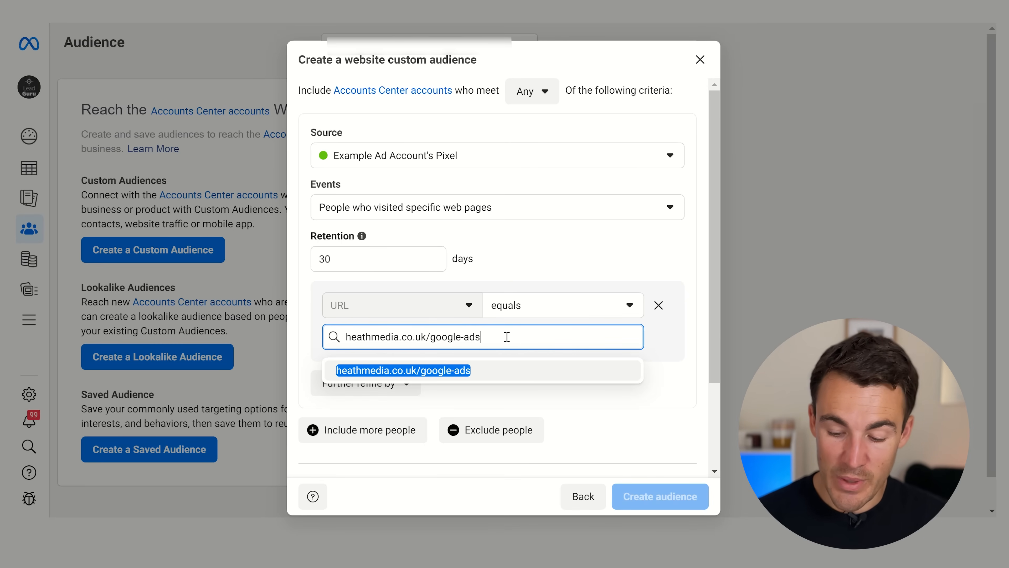
pyautogui.press('Return')
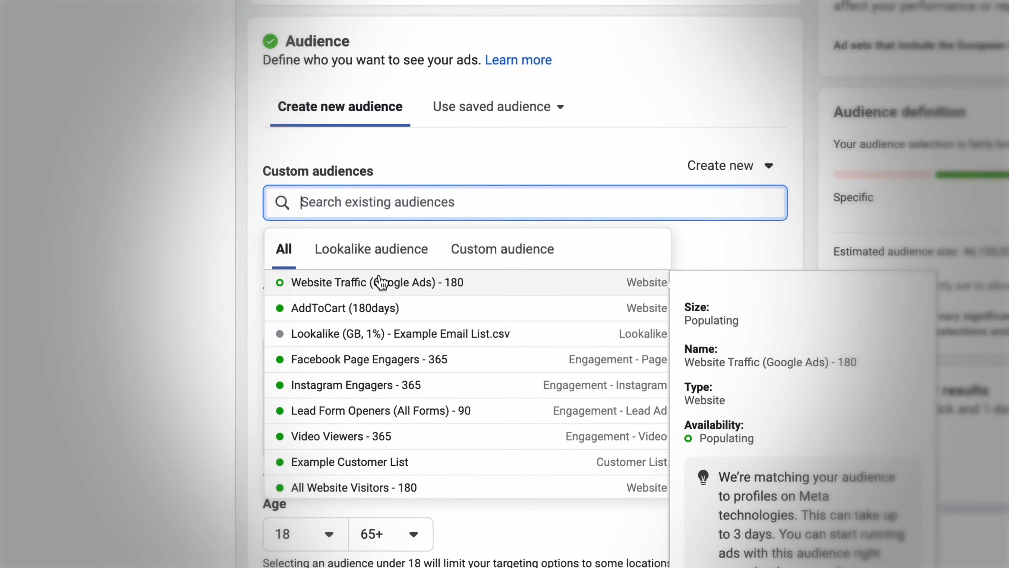
# Add the custom audience Website Traffic (Google Ads) - 180 to the ad set's audience.
pyautogui.click(378, 285)
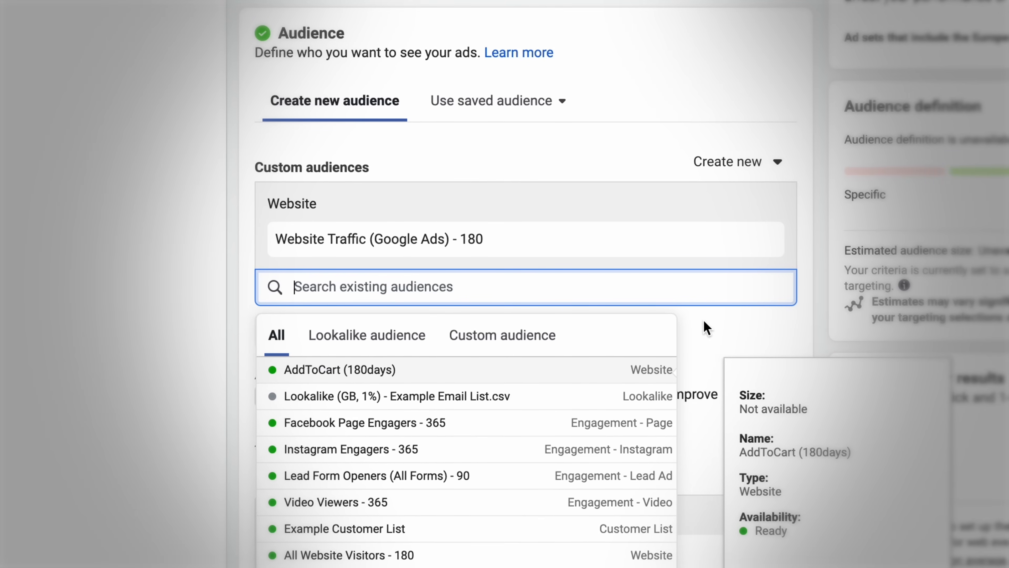
pyautogui.click(804, 329)
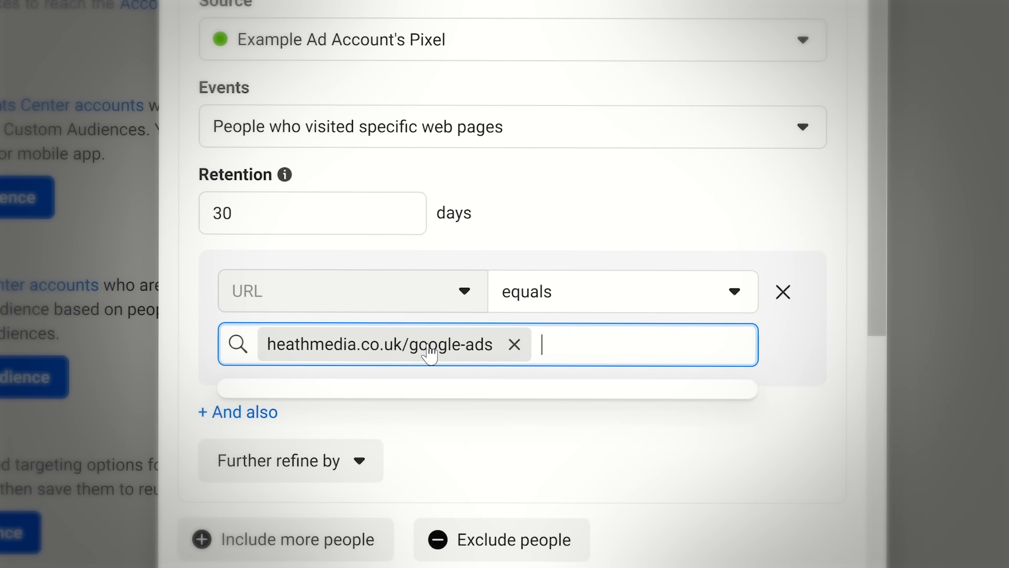
# Change the website audience's URL condition to contains and replace its value with hats.
pyautogui.click(634, 297)
pyautogui.click(563, 344)
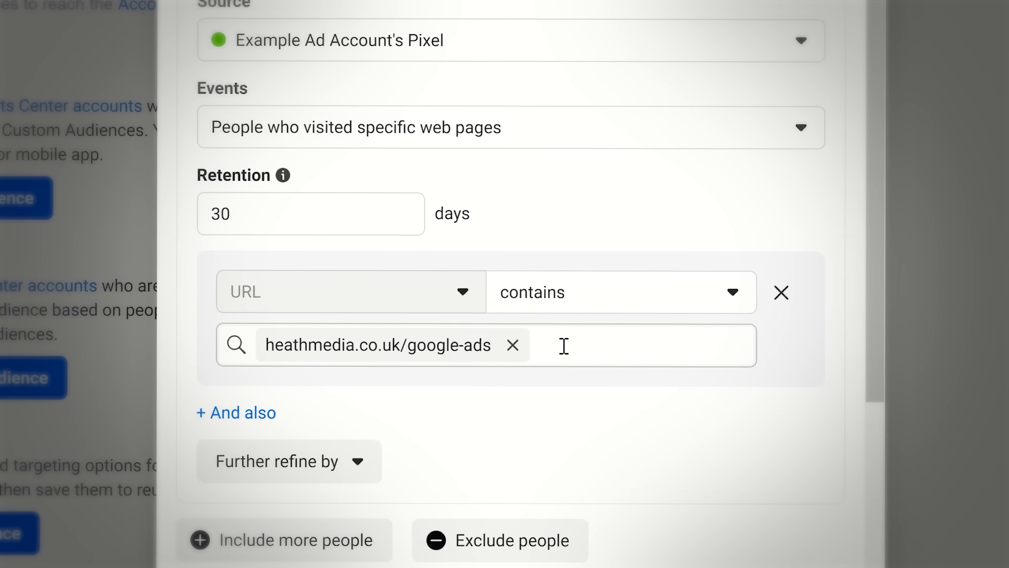
pyautogui.click(500, 361)
pyautogui.click(513, 344)
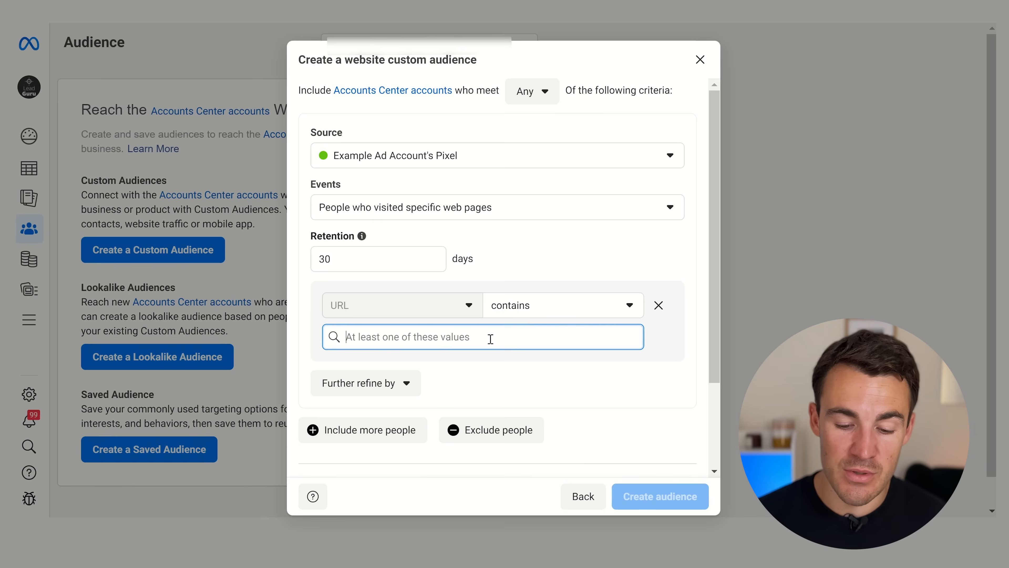
pyautogui.write('hats')
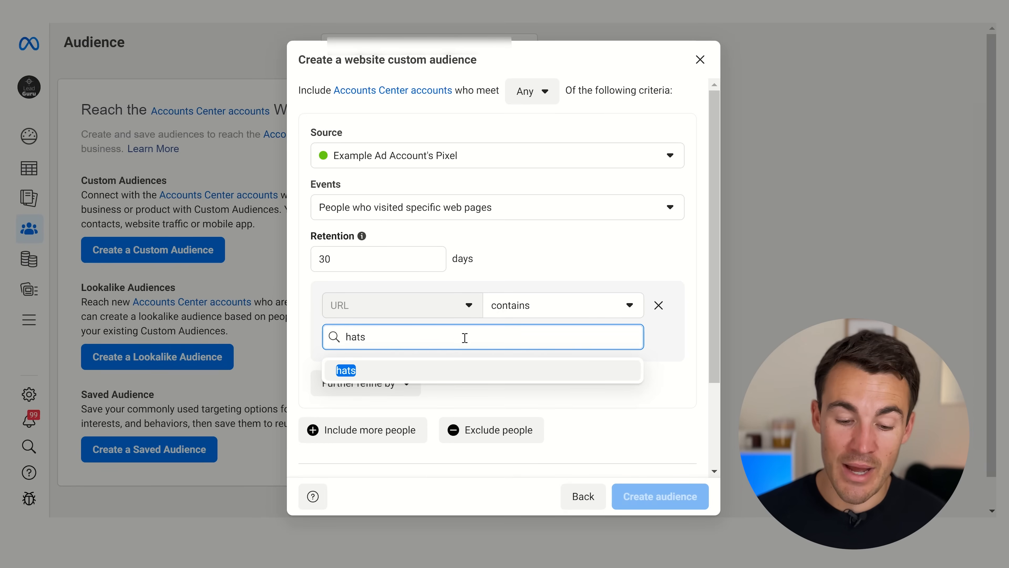
pyautogui.press('Return')
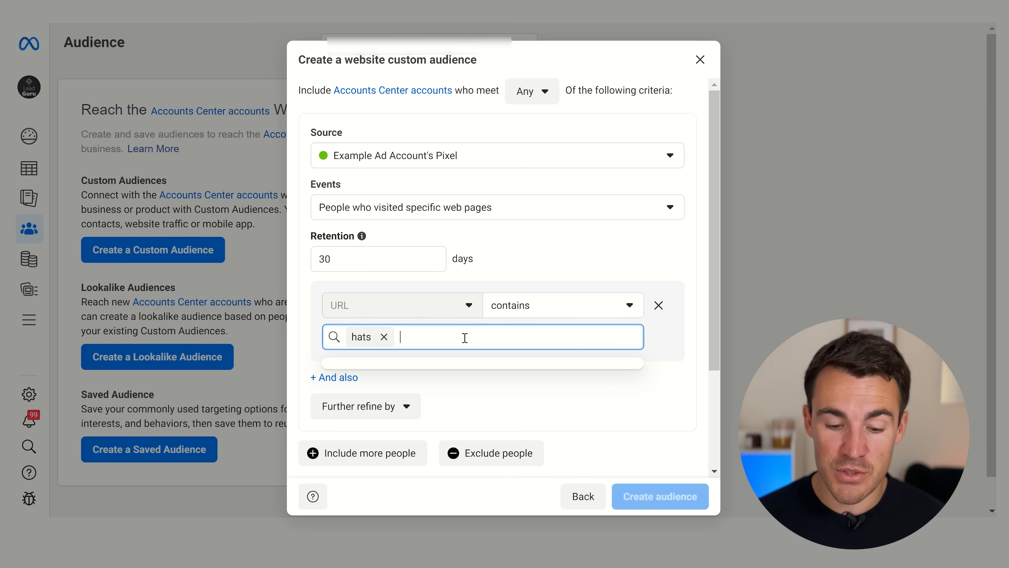
pyautogui.scroll(-2, 500, 333)
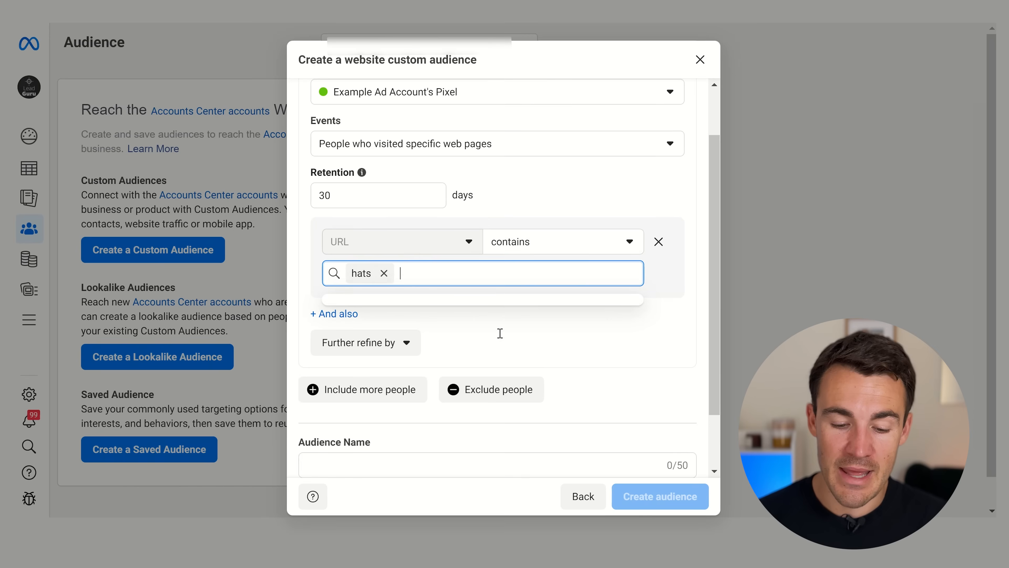
pyautogui.scroll(-1, 501, 338)
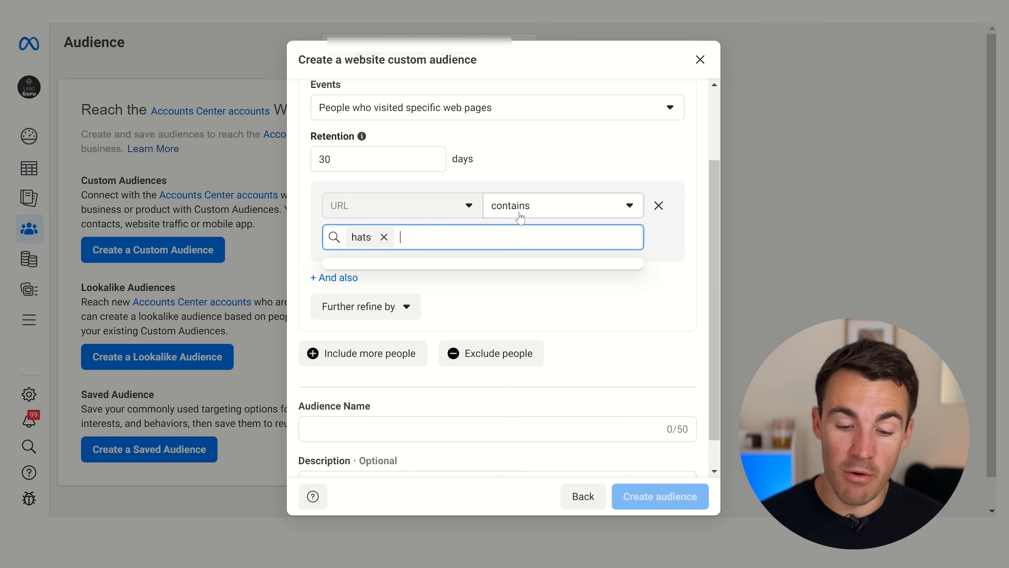
# Replace the value of the included audience's URL contains condition with webinar.
pyautogui.click(384, 237)
pyautogui.write('webinar')
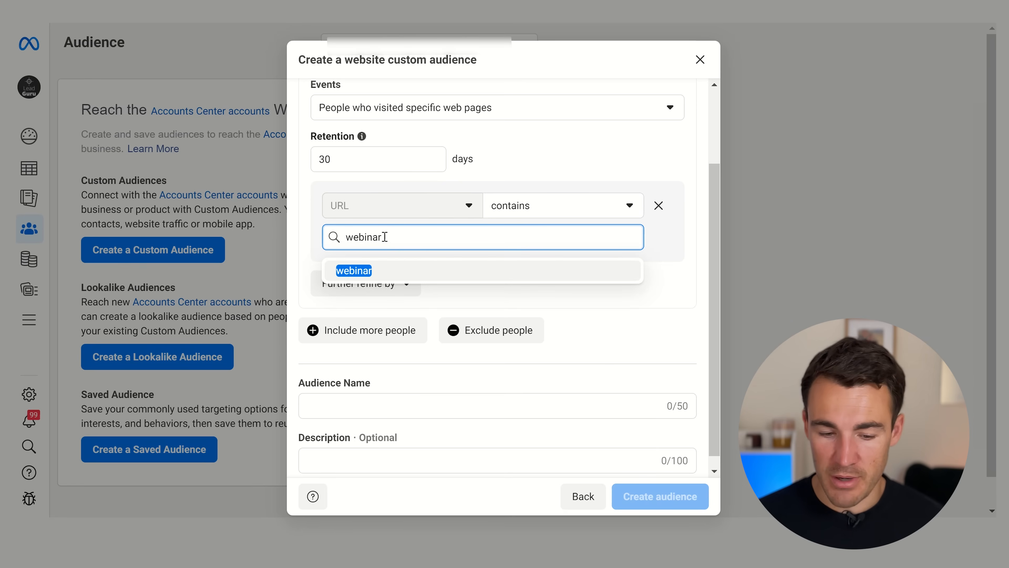
pyautogui.press('Return')
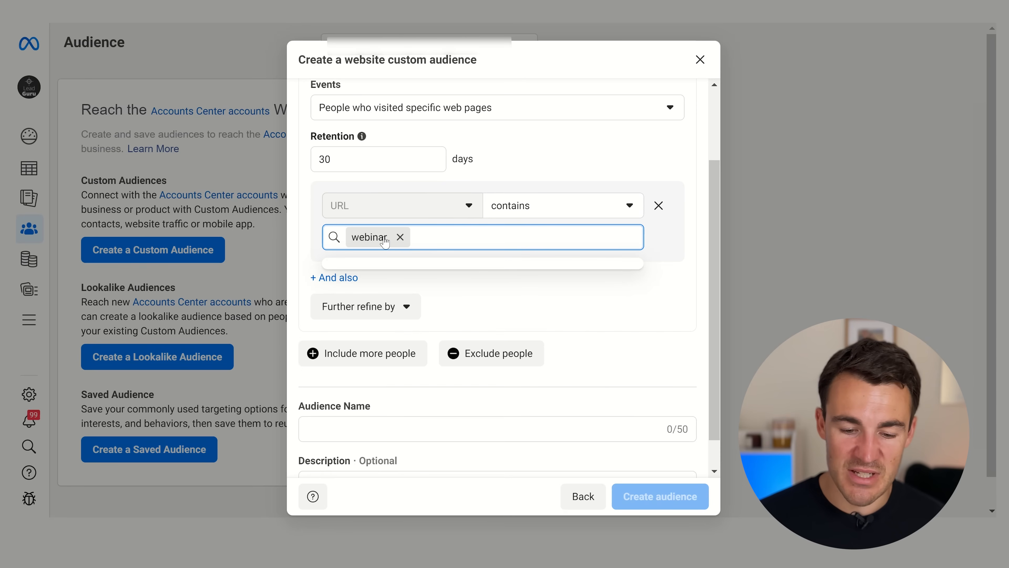
pyautogui.click(574, 206)
pyautogui.click(443, 237)
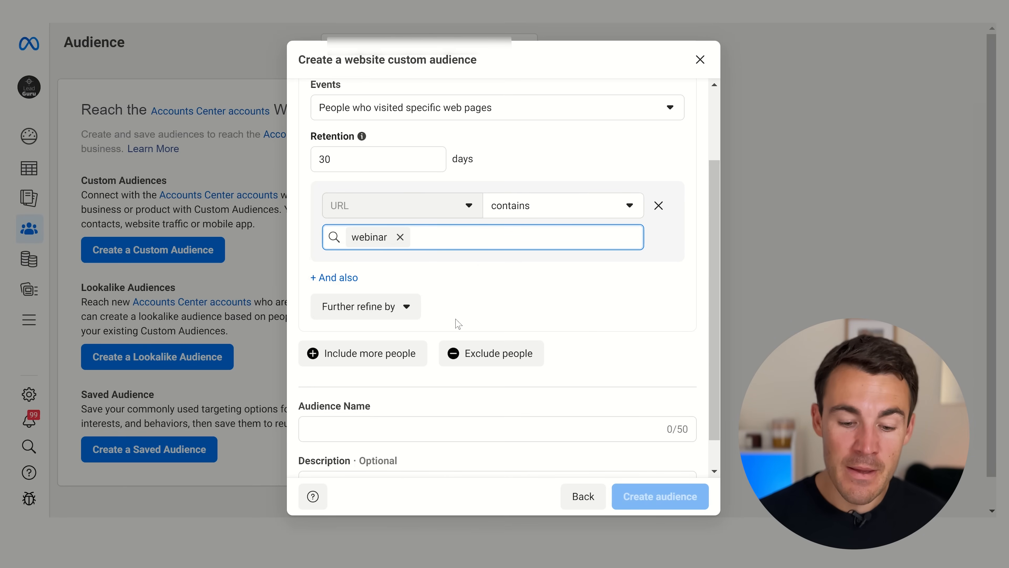
# Add an exclusion to the website audience using the event People who visited specific web pages.
pyautogui.scroll(-2, 526, 323)
pyautogui.click(465, 320)
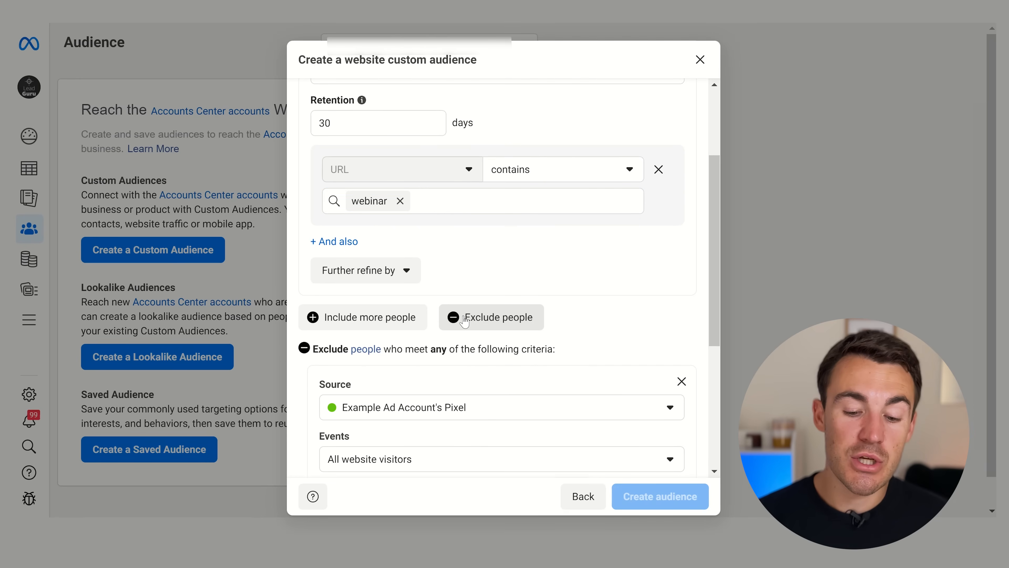
pyautogui.scroll(-5, 552, 343)
pyautogui.click(432, 278)
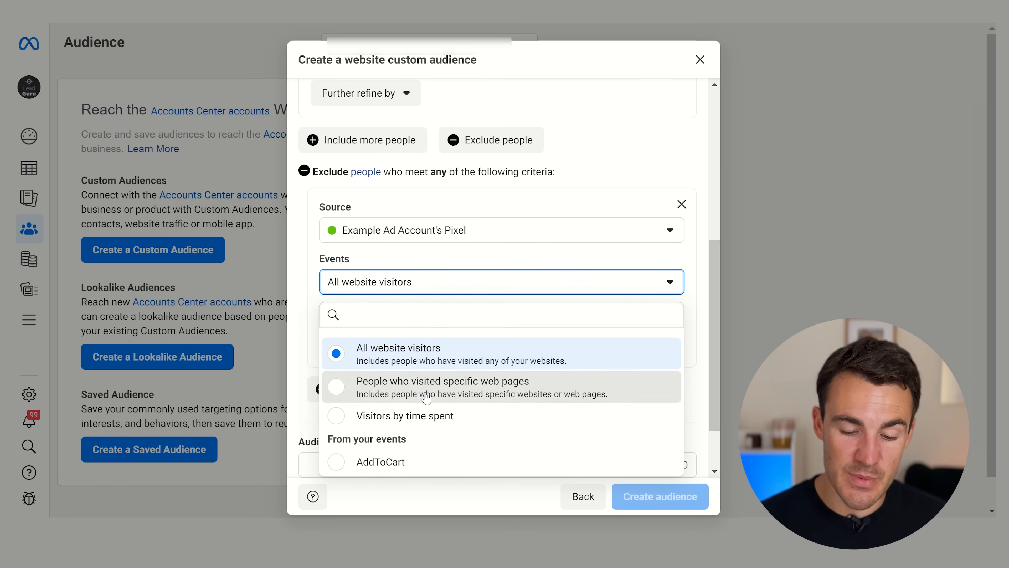
pyautogui.click(426, 397)
pyautogui.scroll(-1, 563, 312)
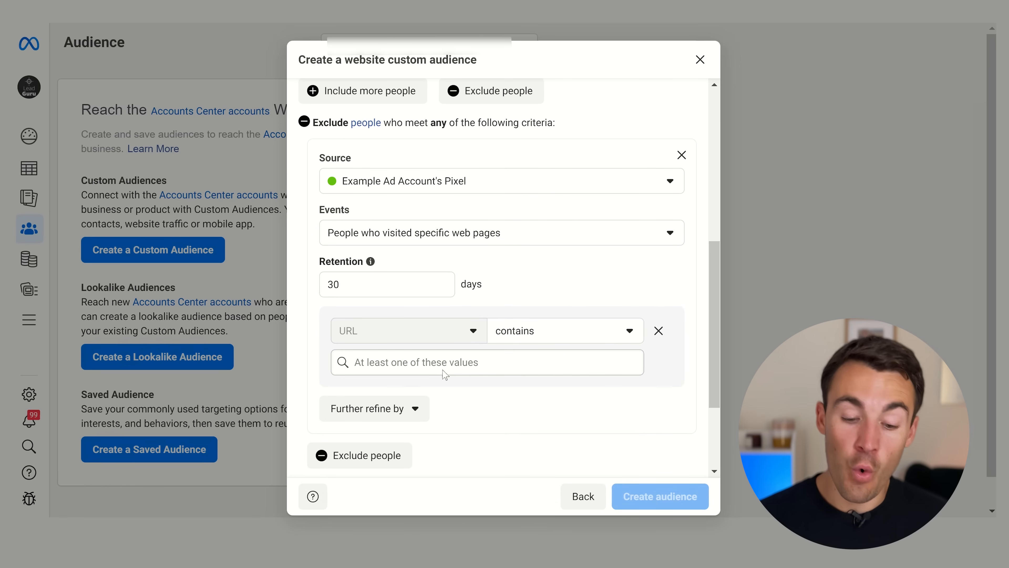
# Set the exclusion's URL condition to contains thank-you and review it against the included webinar visitors.
pyautogui.click(386, 365)
pyautogui.write('thank-you')
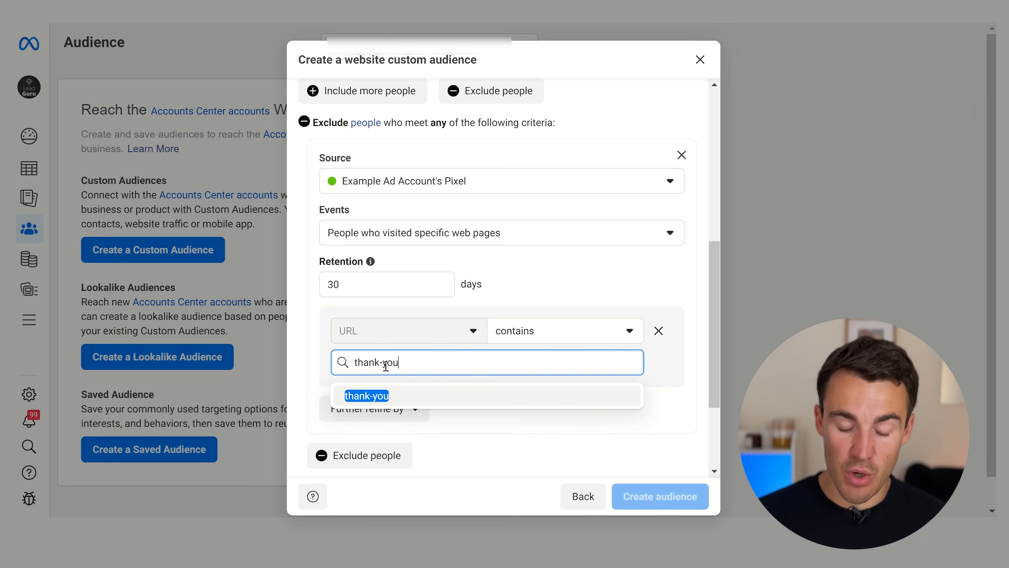
pyautogui.click(555, 266)
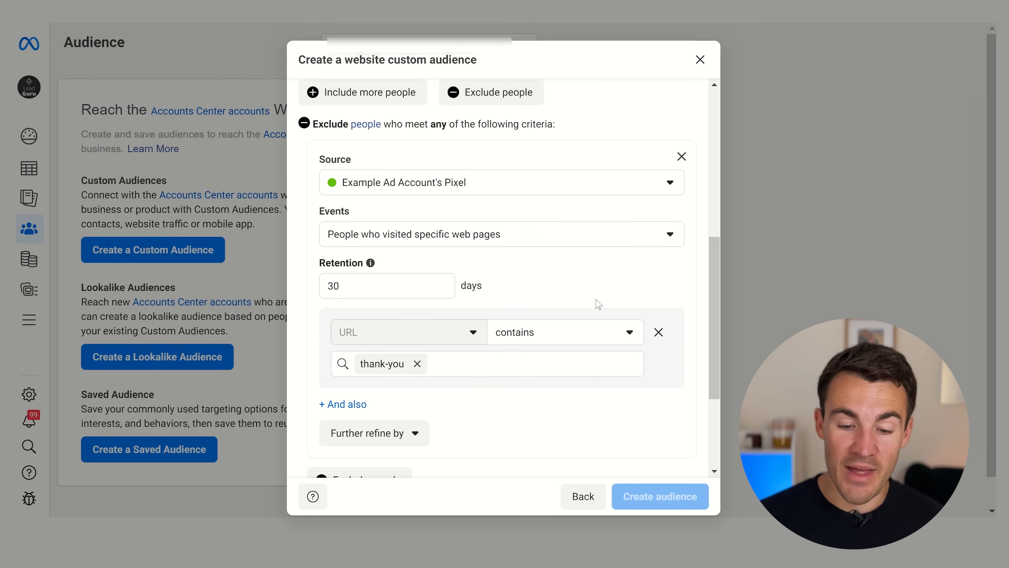
pyautogui.scroll(6, 597, 302)
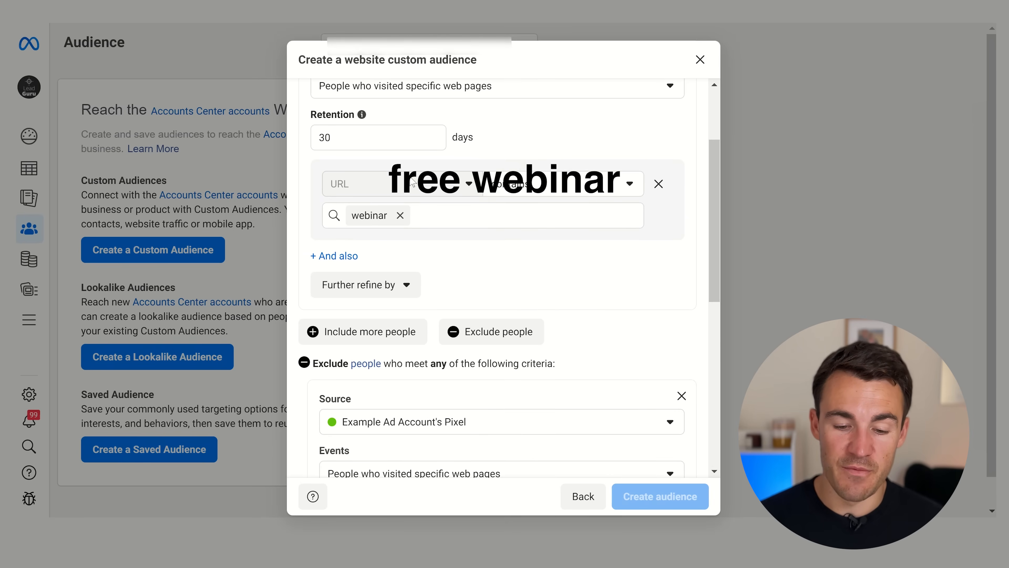
pyautogui.scroll(-5, 561, 318)
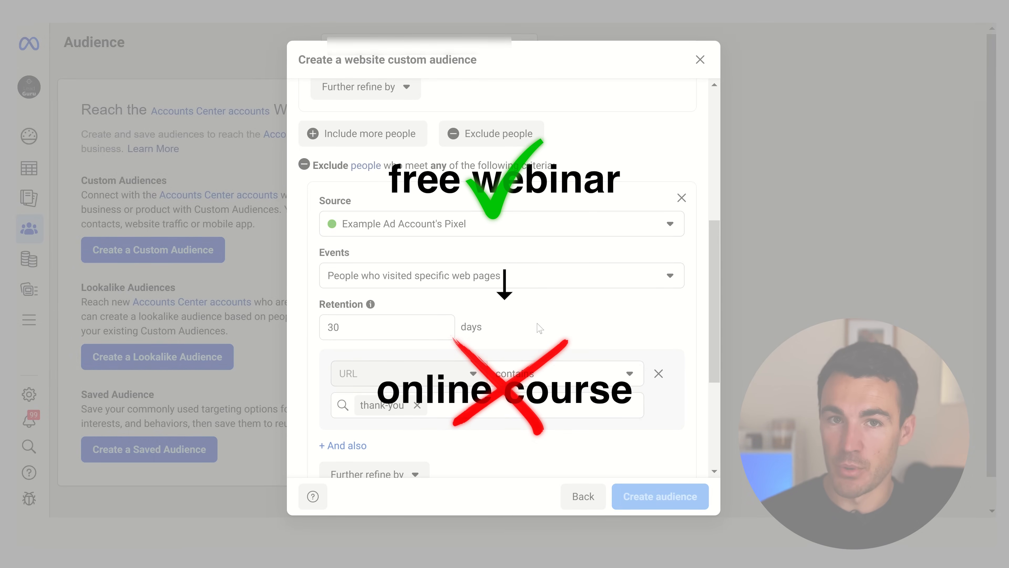
# Remove the exclusion of thank-you page visitors from the website audience.
pyautogui.scroll(-2, 538, 324)
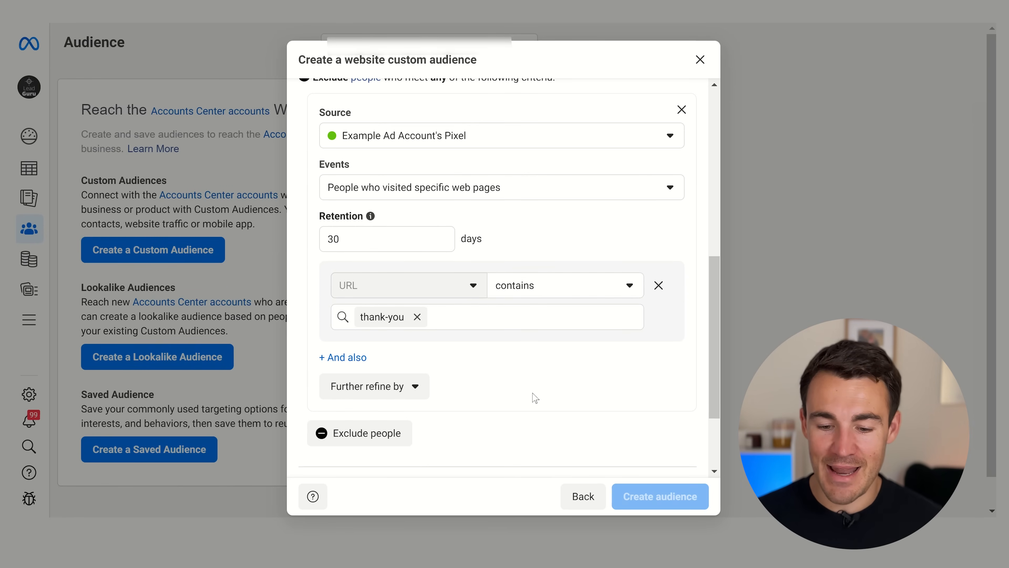
pyautogui.scroll(4, 535, 397)
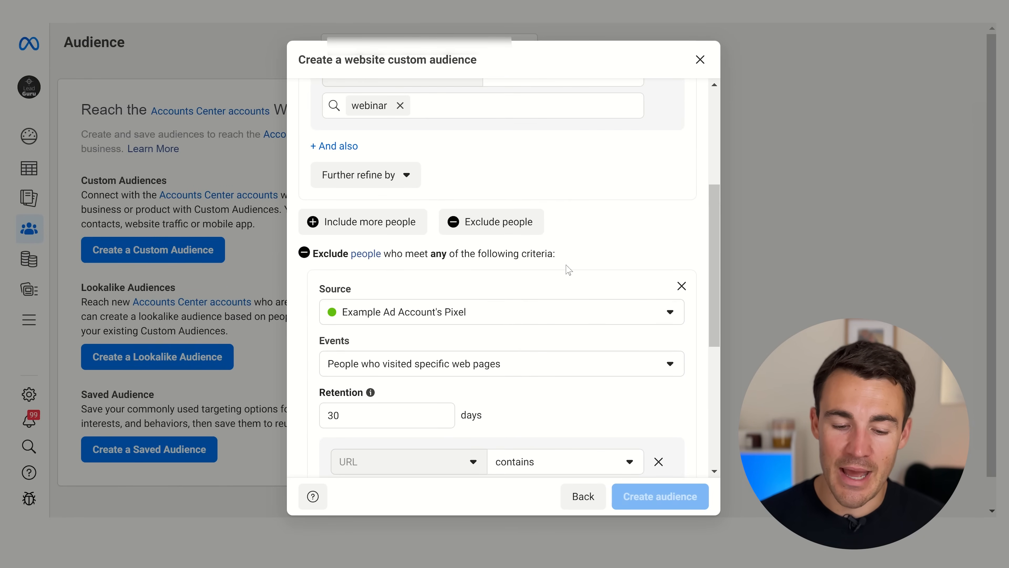
pyautogui.click(682, 286)
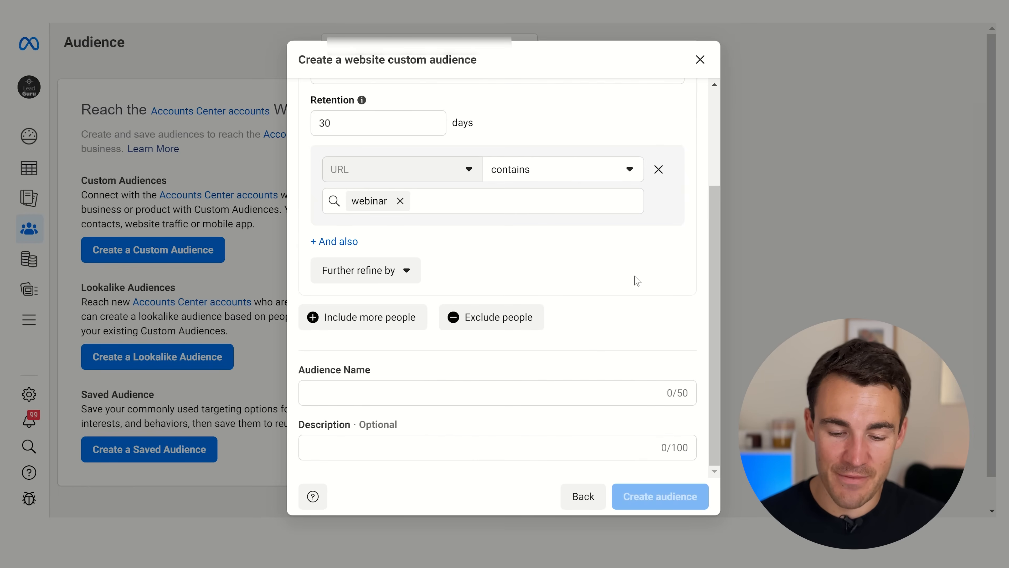
# Set the audience's event to Visitors by time spent and look through its percentile options, keeping 25%.
pyautogui.scroll(3, 637, 281)
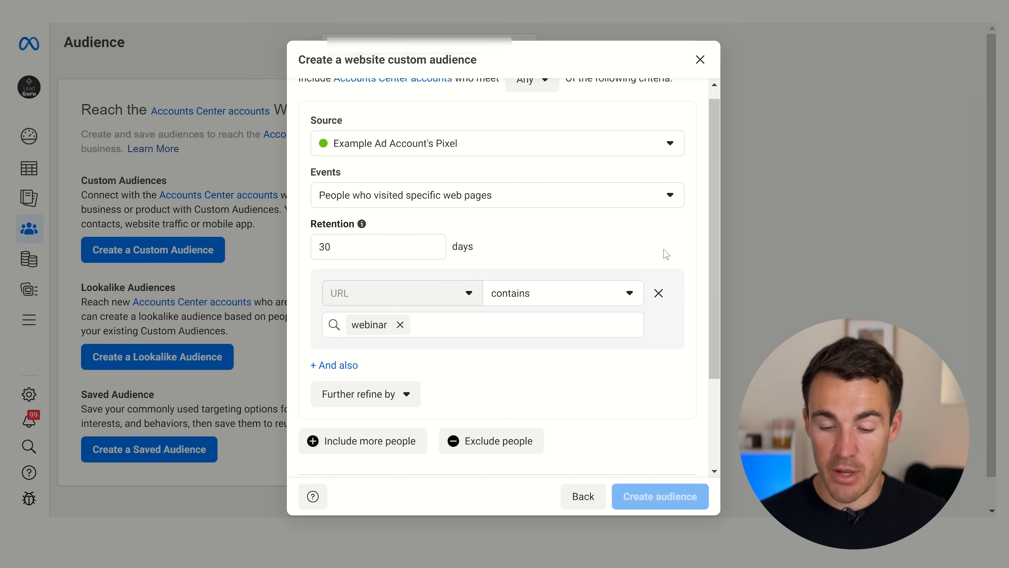
pyautogui.click(673, 195)
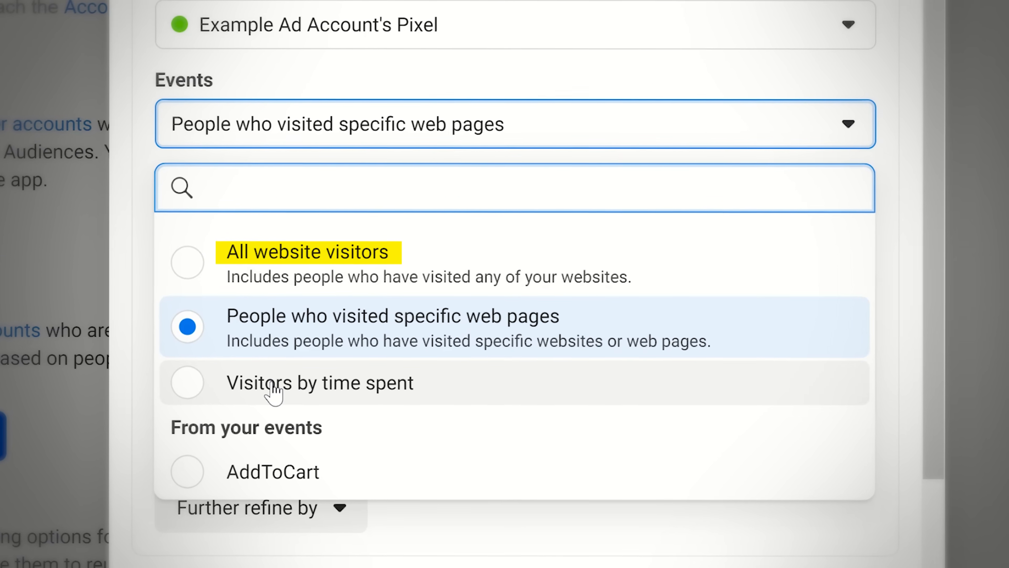
pyautogui.click(278, 392)
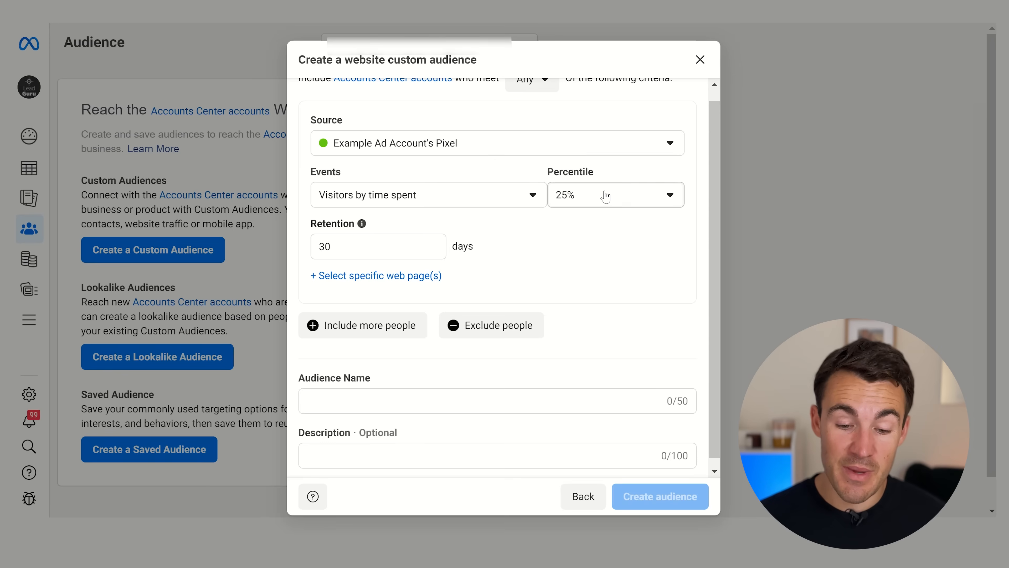
pyautogui.click(722, 116)
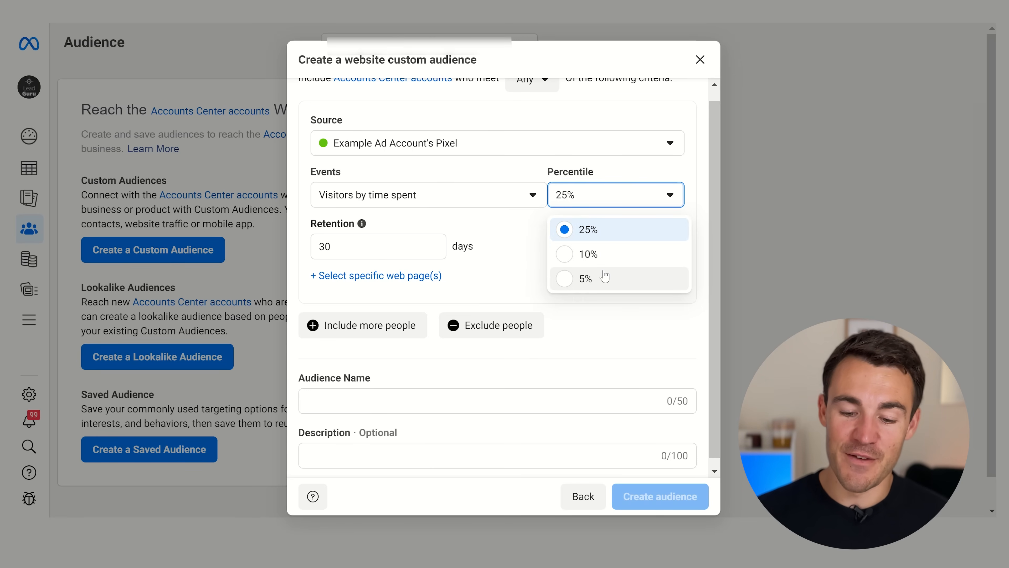
pyautogui.click(520, 229)
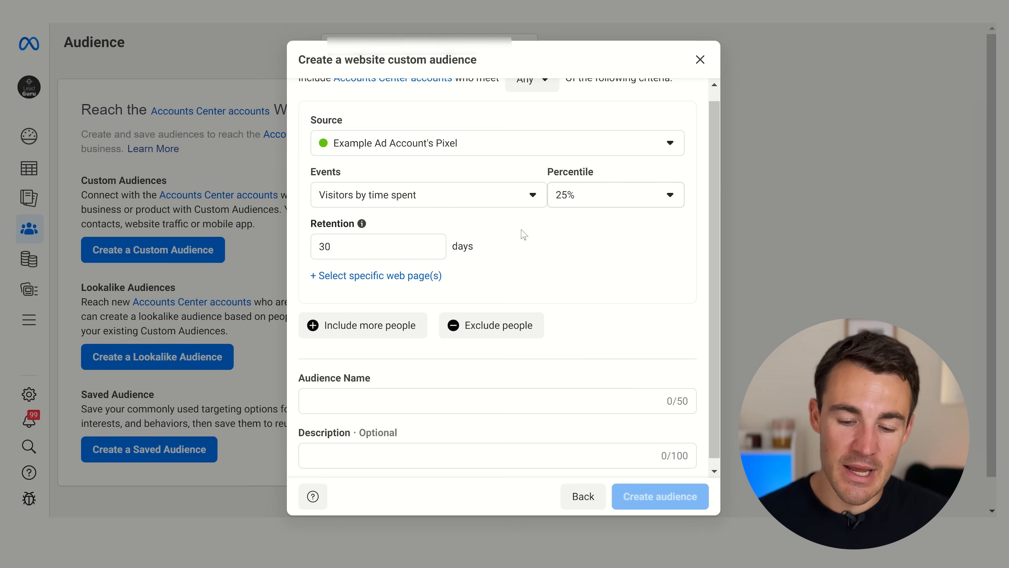
# Set the audience's event to AddToCart and add an exclusion for people with the Purchase event.
pyautogui.click(530, 206)
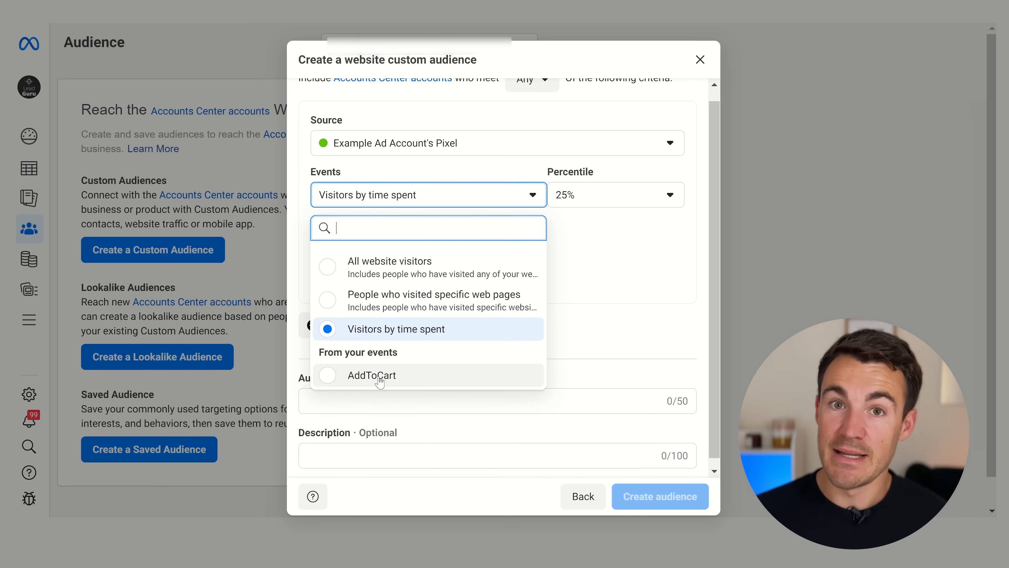
pyautogui.click(379, 382)
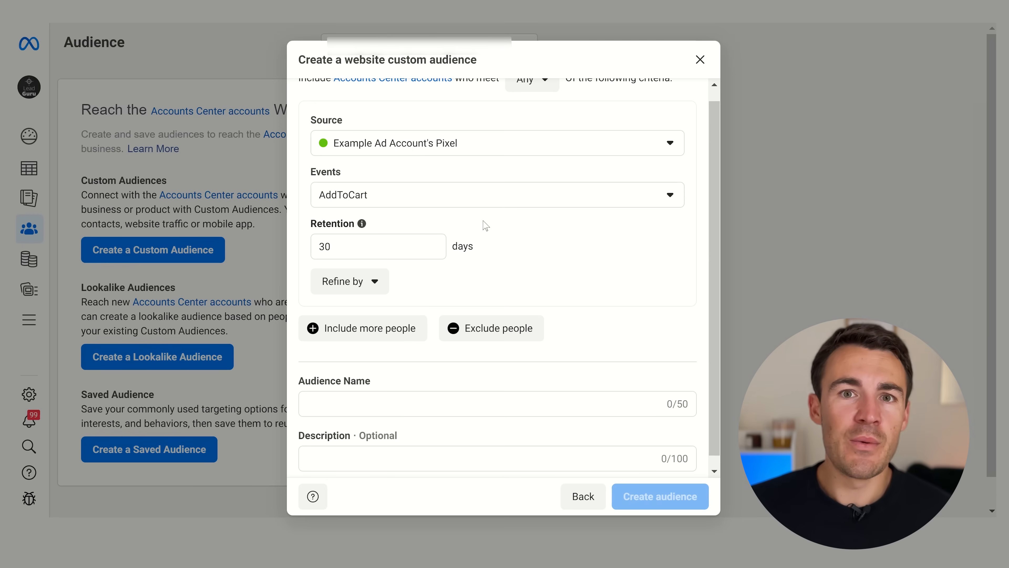
pyautogui.click(483, 332)
pyautogui.scroll(-4, 406, 429)
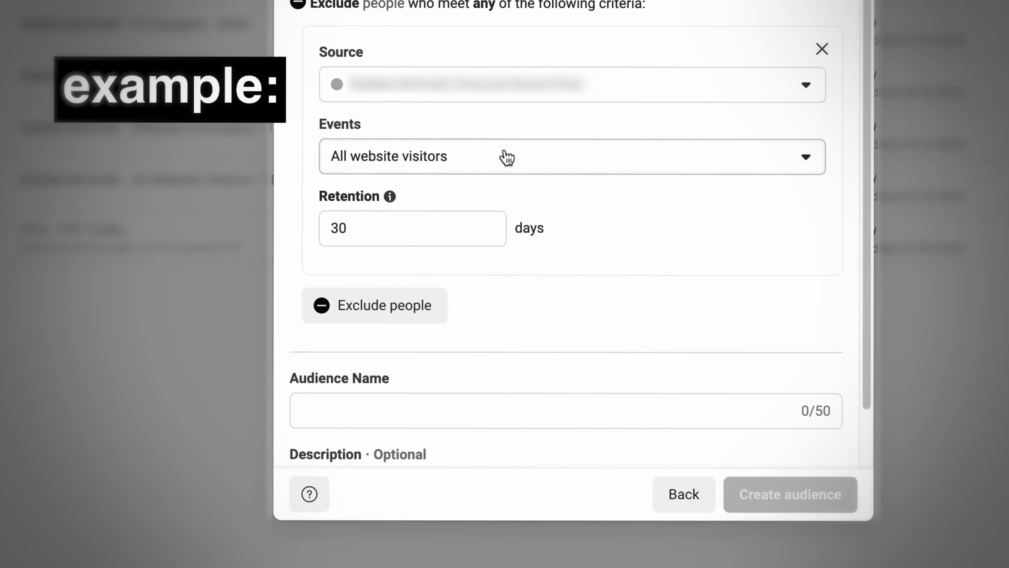
pyautogui.click(505, 157)
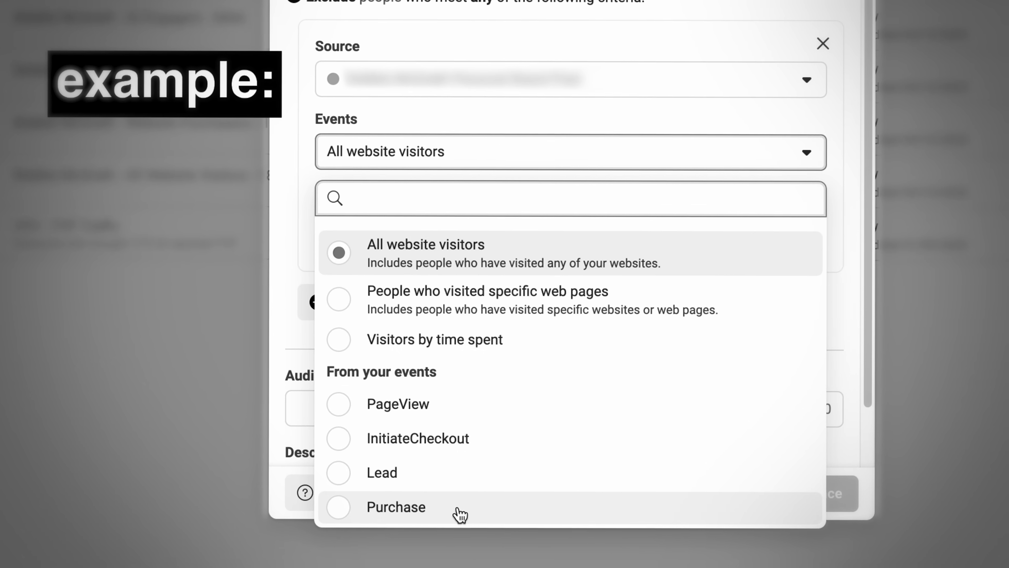
pyautogui.click(460, 513)
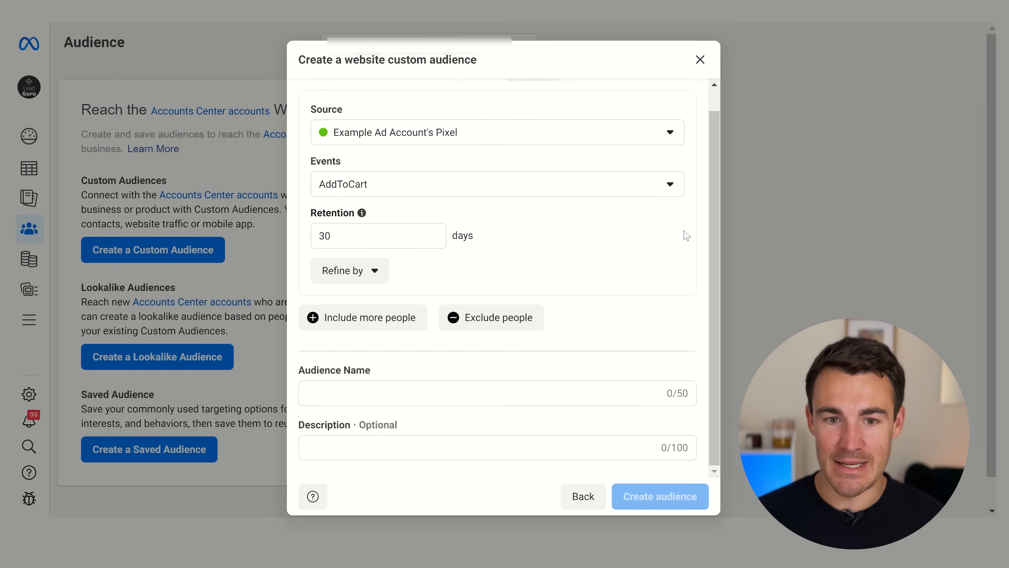
# Set the website audience's event to All website visitors and its retention to 2 days.
pyautogui.click(643, 186)
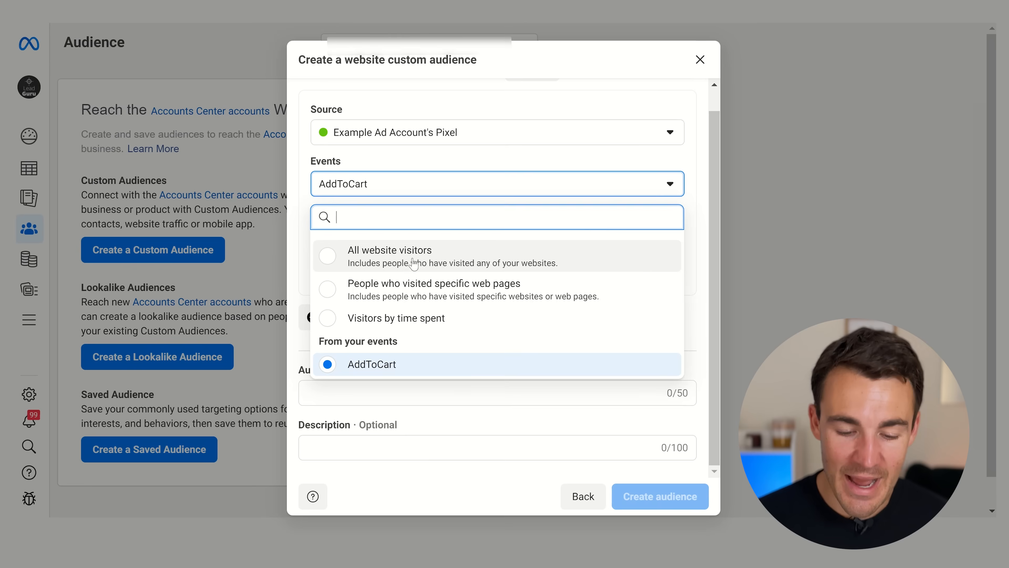
pyautogui.click(399, 254)
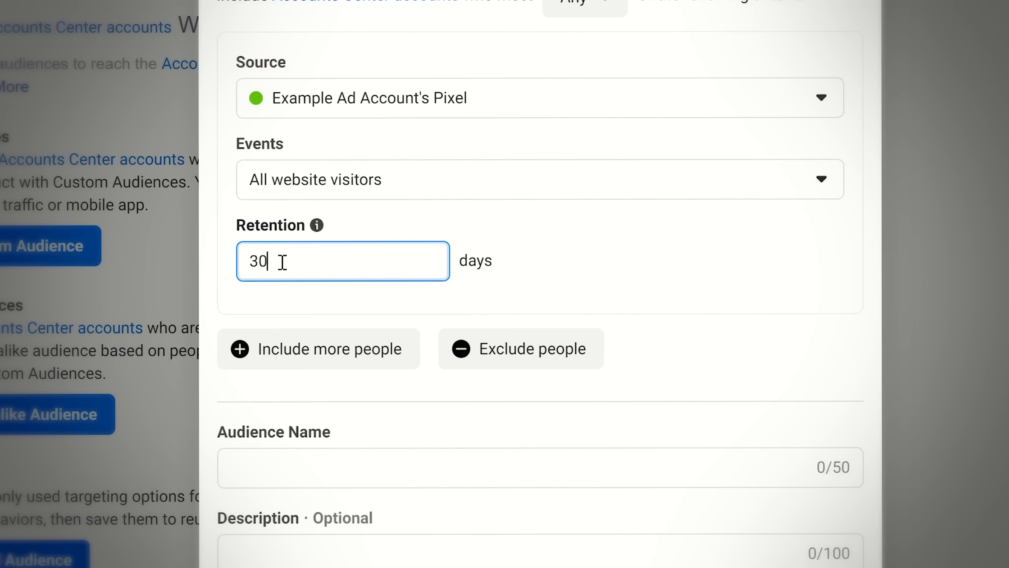
pyautogui.moveTo(282, 262); pyautogui.dragTo(242, 261)
pyautogui.write('2')
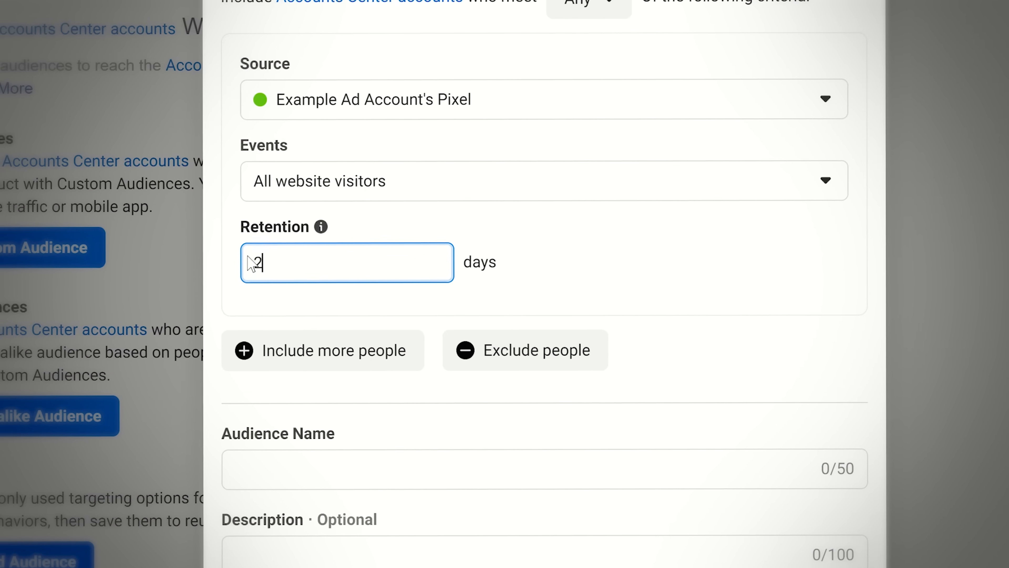
pyautogui.click(544, 306)
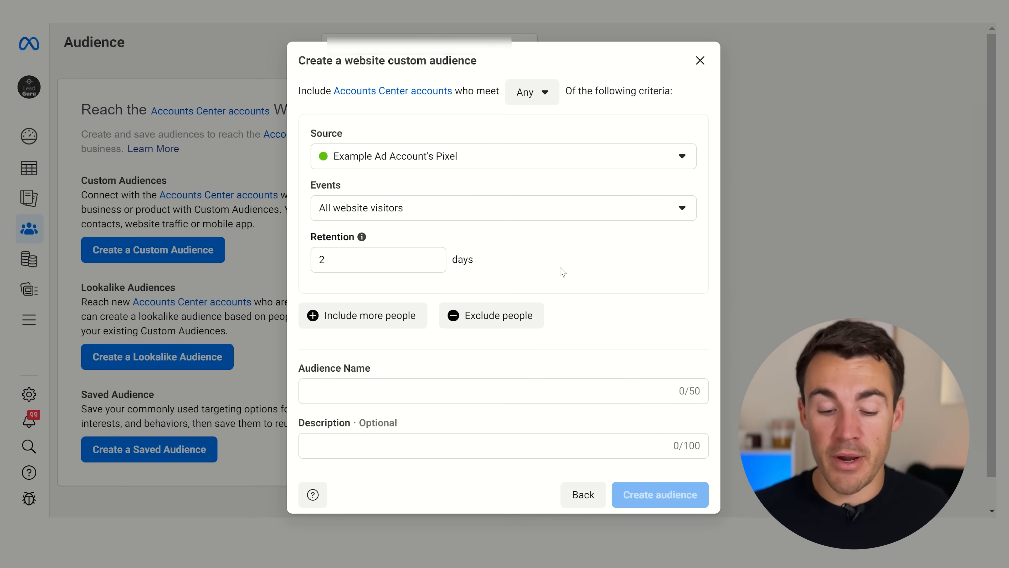
# Check the retention explanation and set the website audience's retention to 180 days.
pyautogui.moveTo(341, 264); pyautogui.dragTo(321, 266)
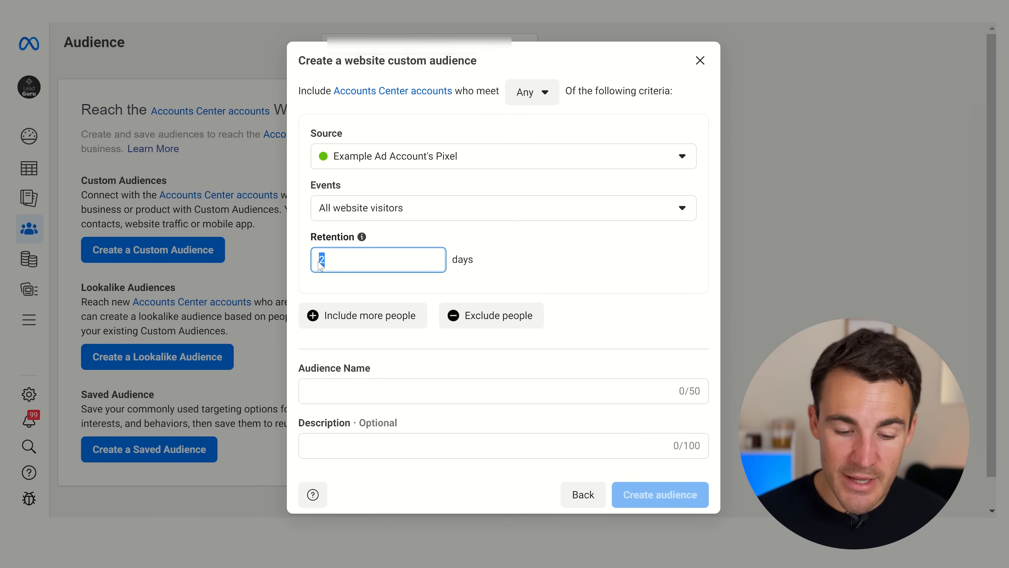
pyautogui.moveTo(362, 238)
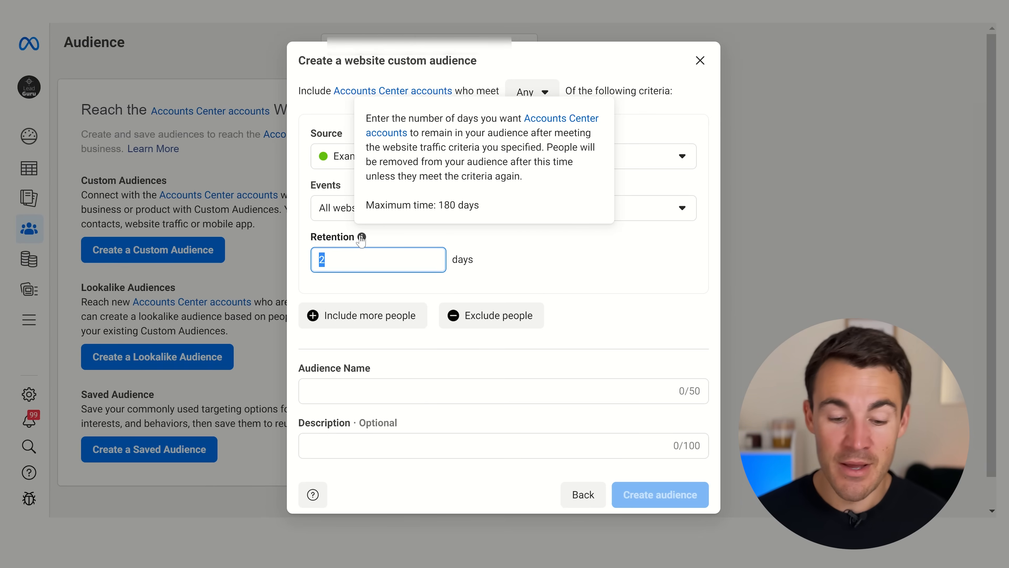
pyautogui.press('BackSpace')
pyautogui.write('18')
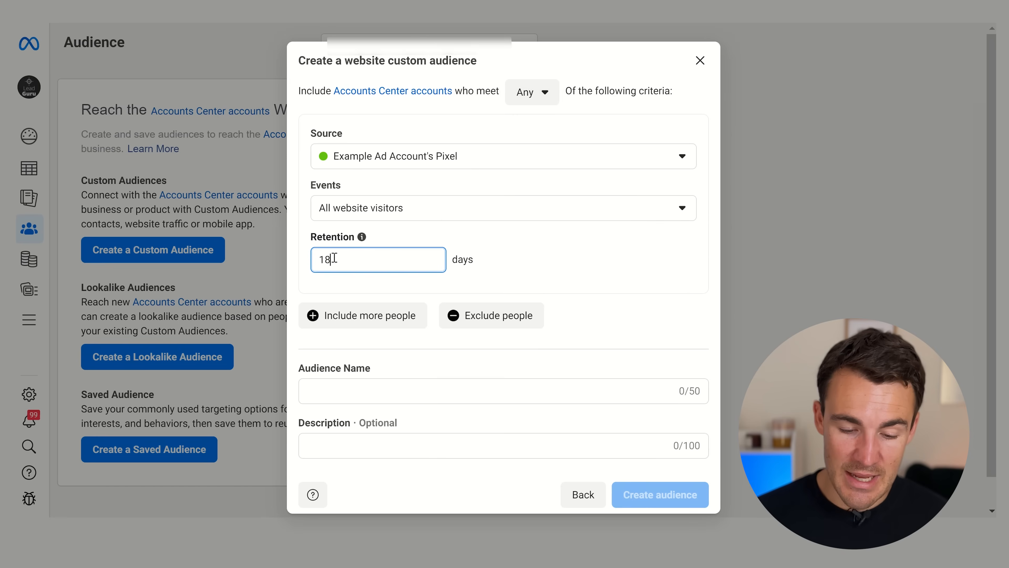
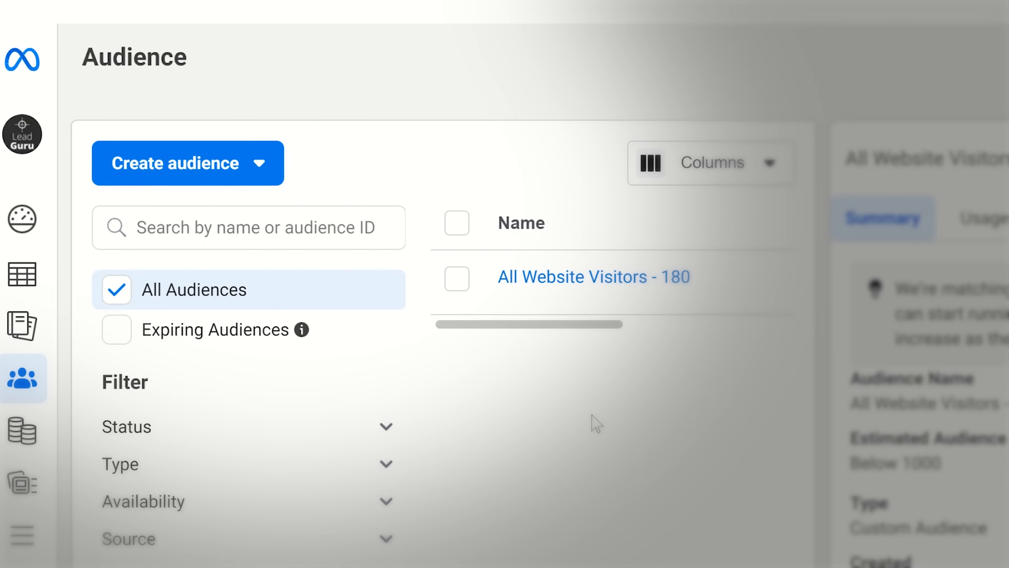
# Start another custom audience using Customer list as its source.
pyautogui.click(282, 167)
pyautogui.click(225, 231)
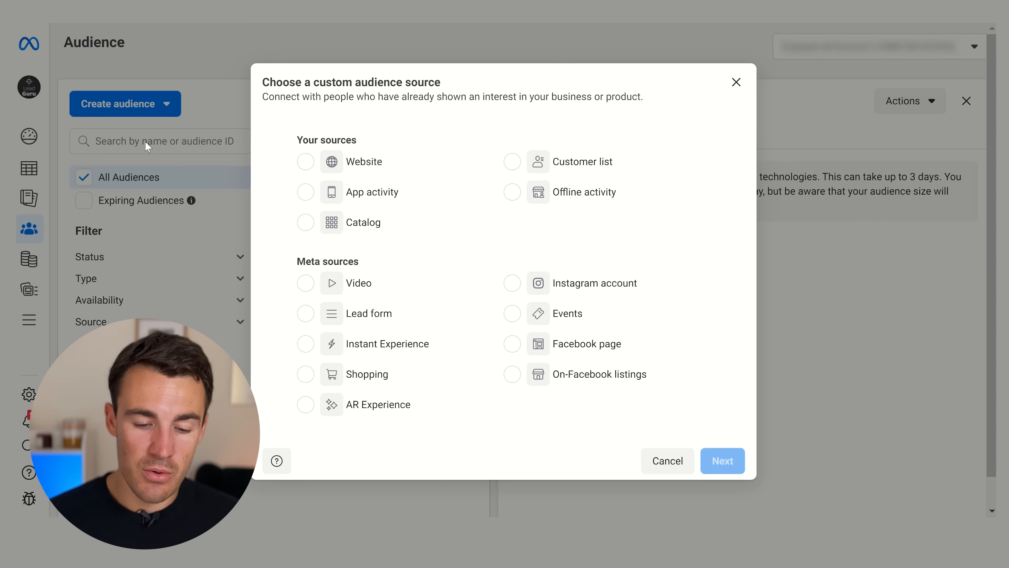
pyautogui.click(404, 155)
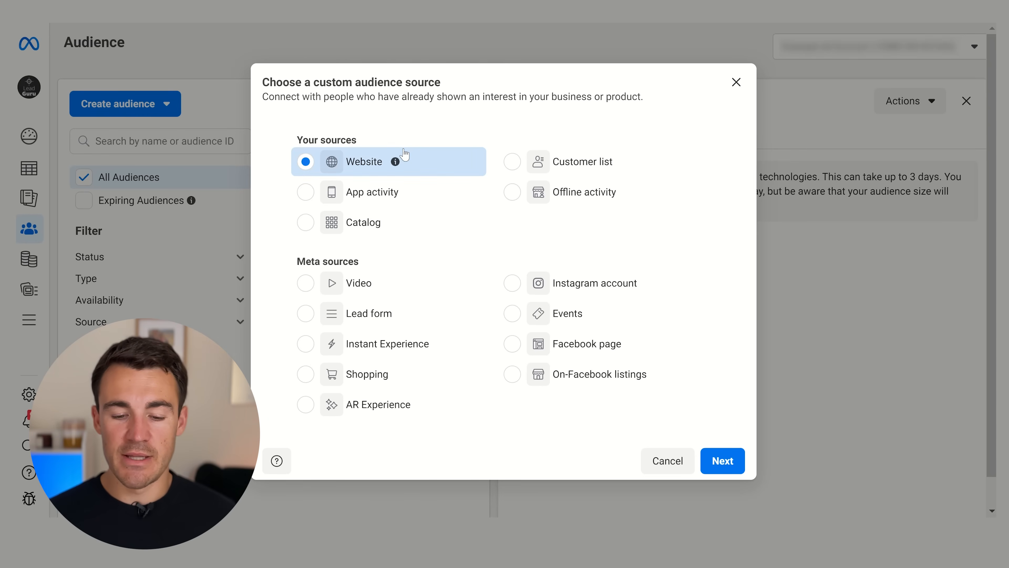
pyautogui.click(579, 162)
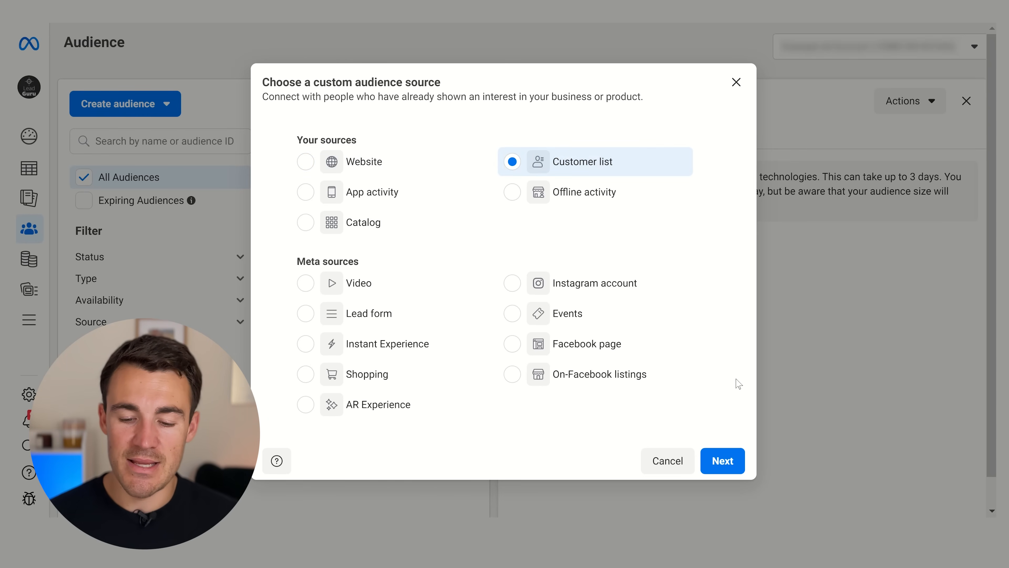
pyautogui.click(722, 460)
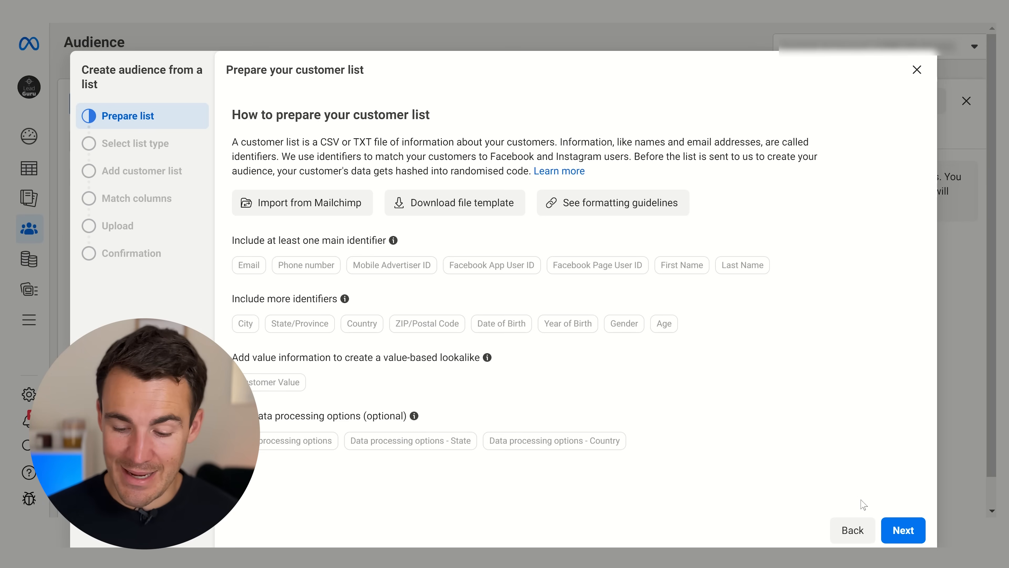
# Continue past the list preparation guidance and specify that the customer list doesn't include customer value.
pyautogui.click(906, 532)
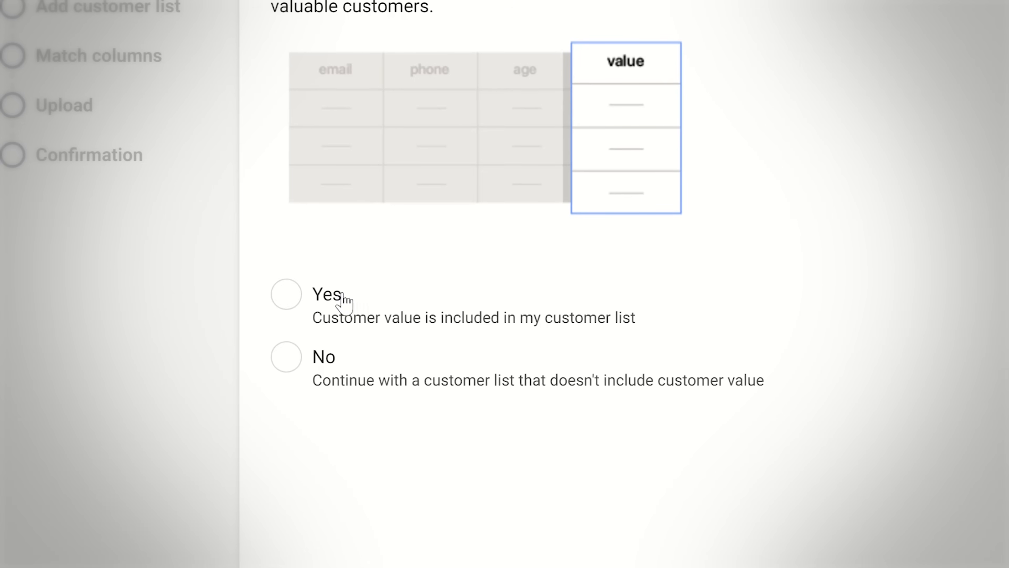
pyautogui.click(242, 365)
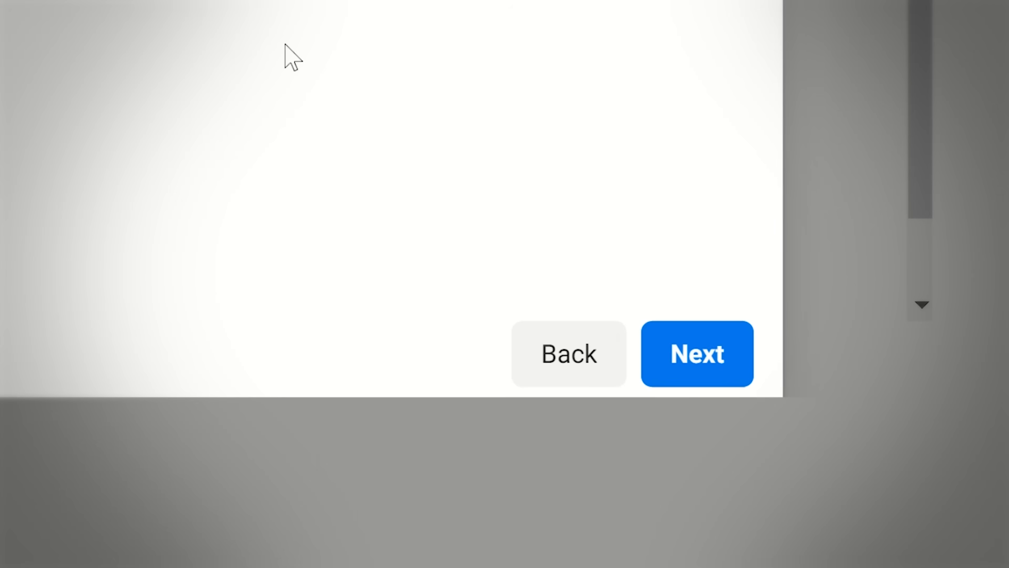
pyautogui.click(694, 357)
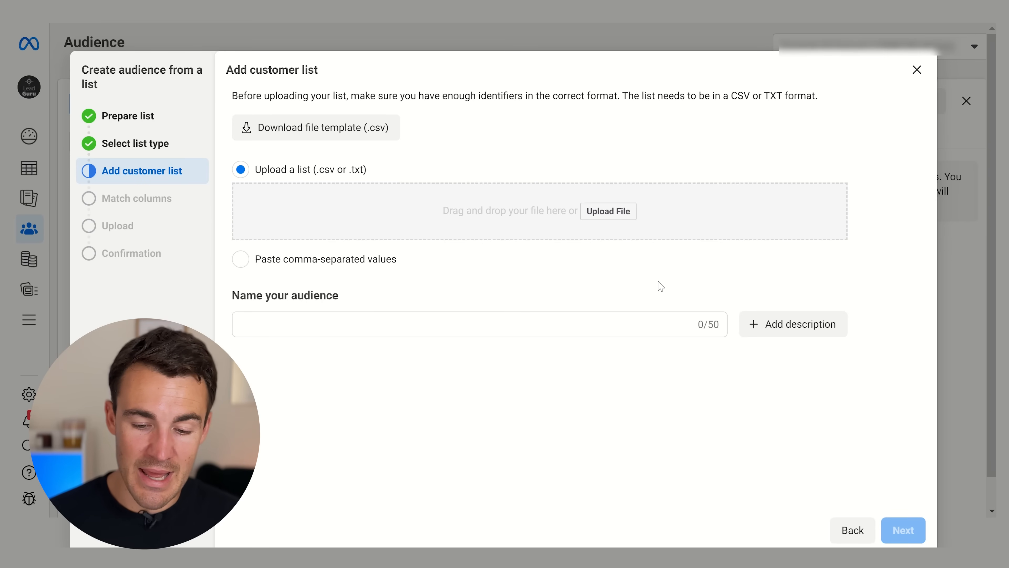
# Upload Example Email List.csv as the customer list and continue to the column matching.
pyautogui.click(608, 211)
pyautogui.click(225, 78)
pyautogui.click(600, 316)
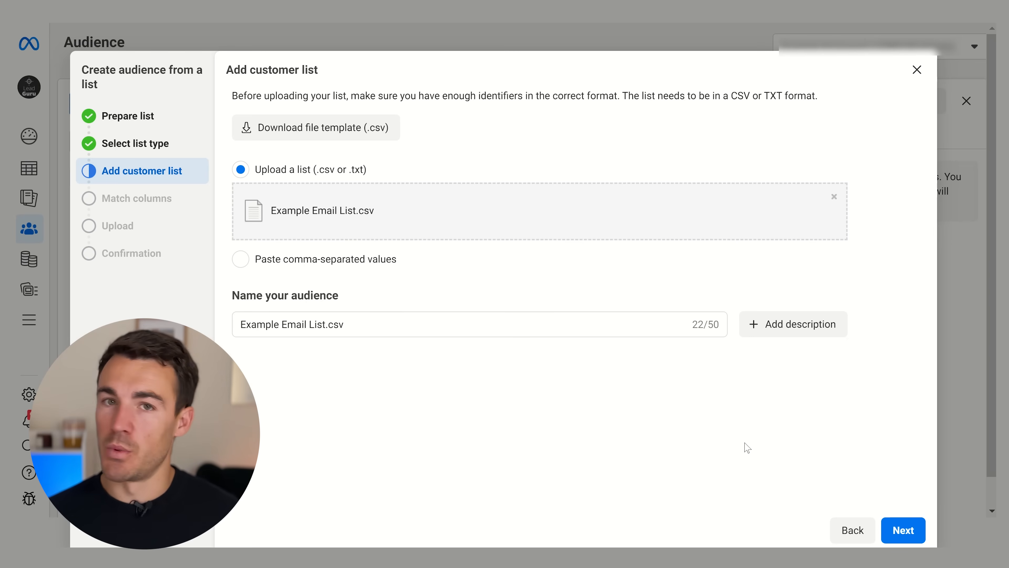
pyautogui.click(903, 531)
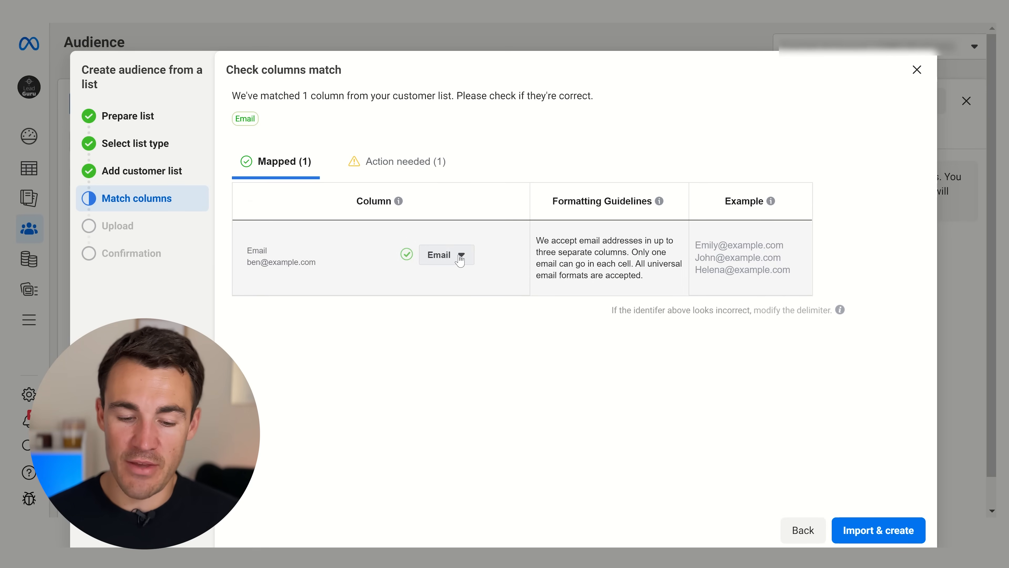
# Map the customer list's unmatched Name column to First Name, then import the list and create the audience.
pyautogui.click(397, 165)
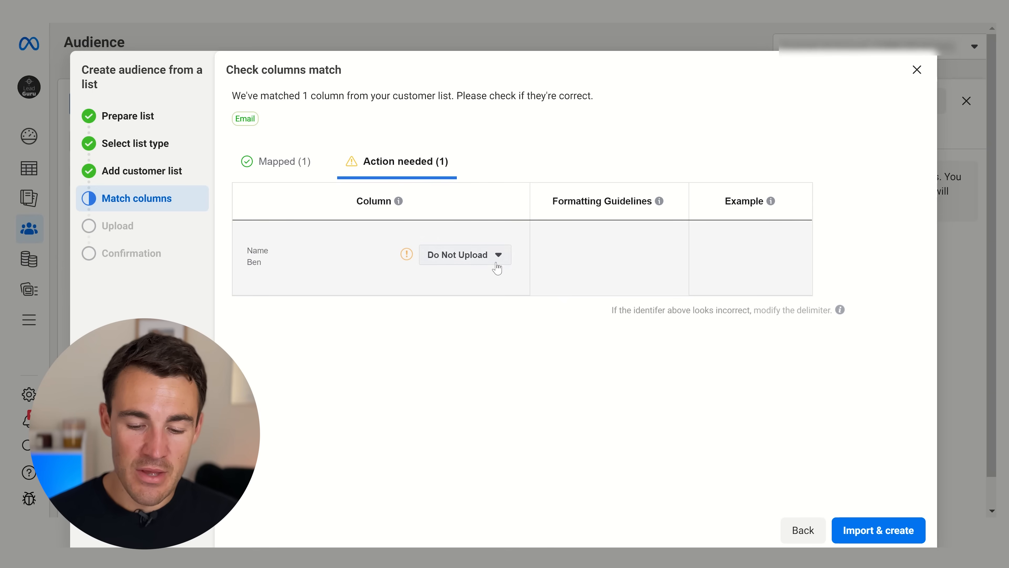
pyautogui.click(479, 254)
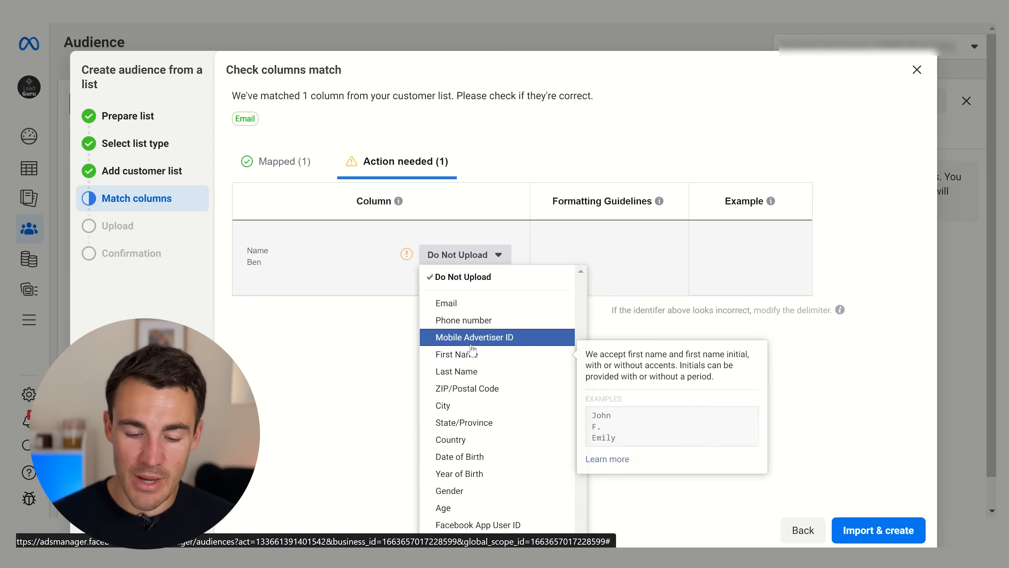
pyautogui.click(466, 357)
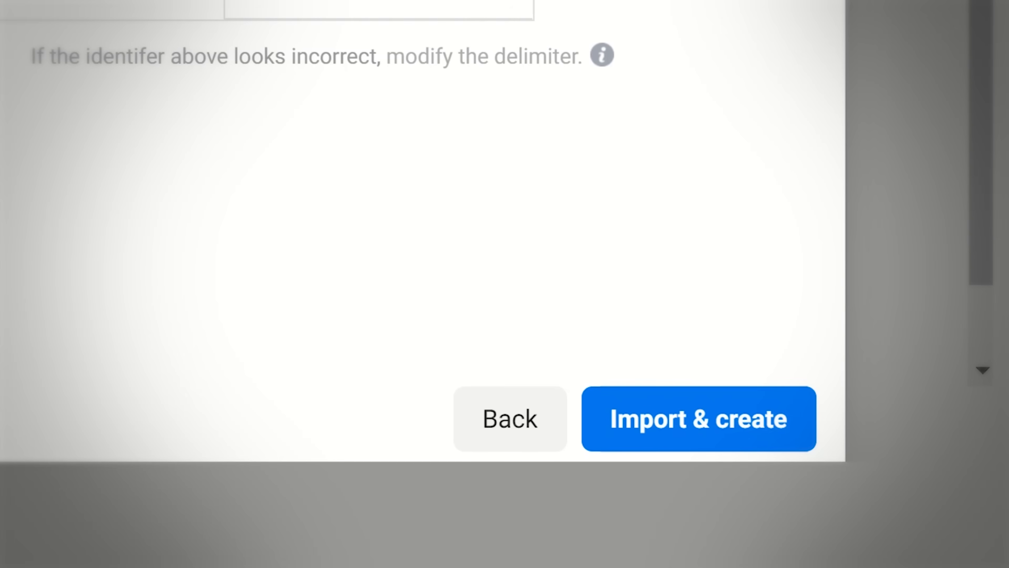
pyautogui.click(667, 433)
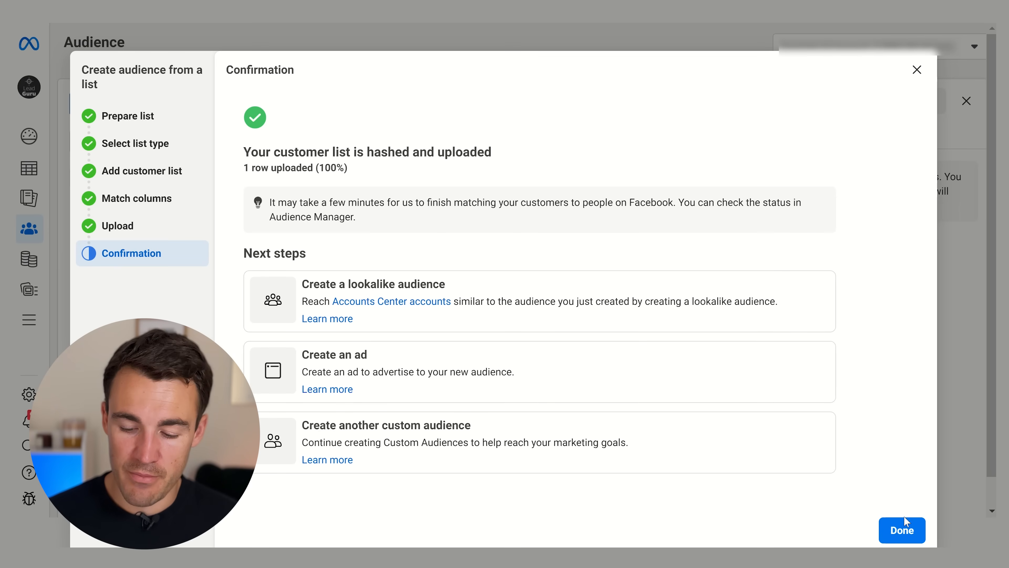
pyautogui.click(903, 531)
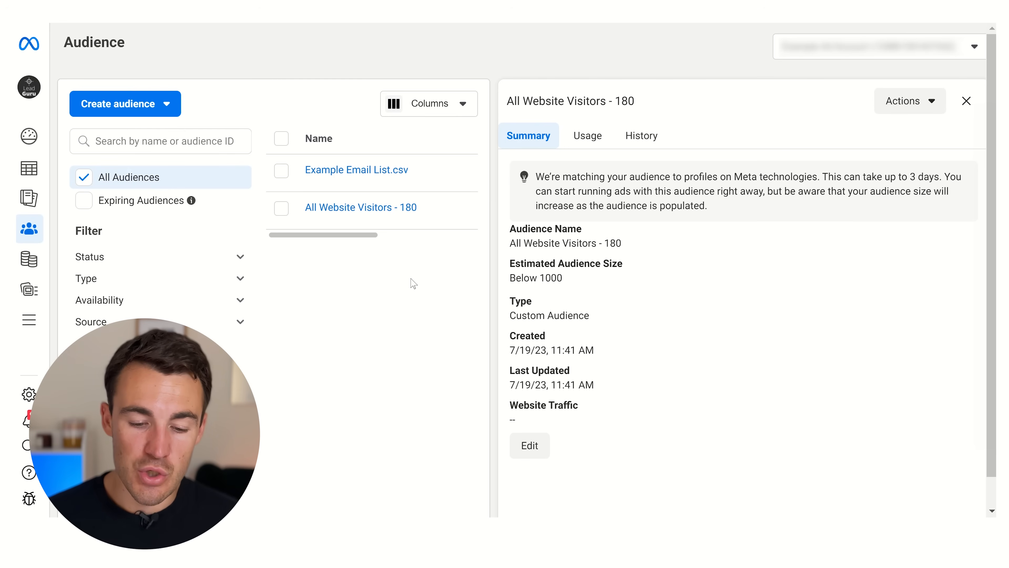
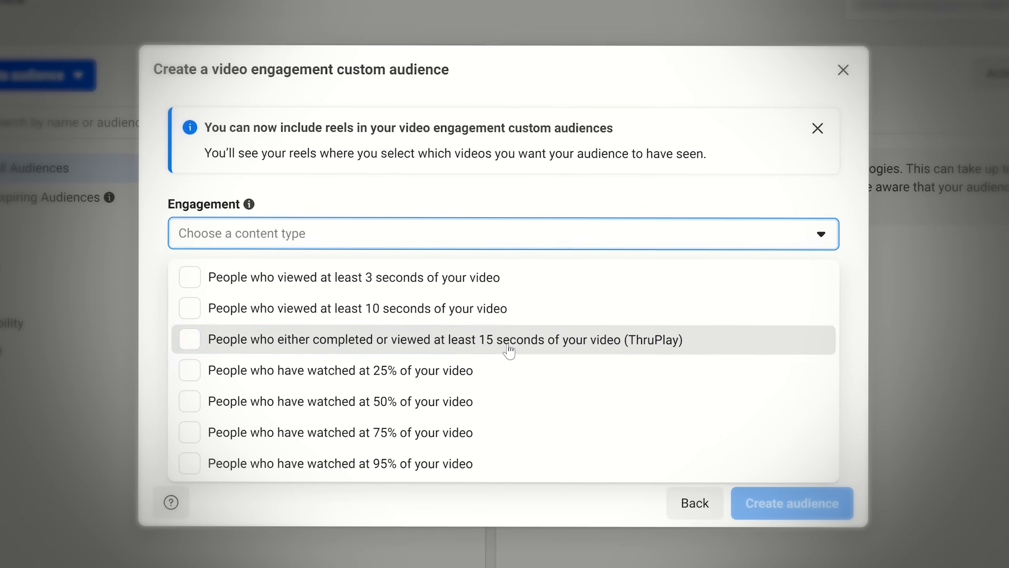
# Set the video audience's engagement to people who either completed or viewed at least 15 seconds of the video (ThruPlay).
pyautogui.click(509, 351)
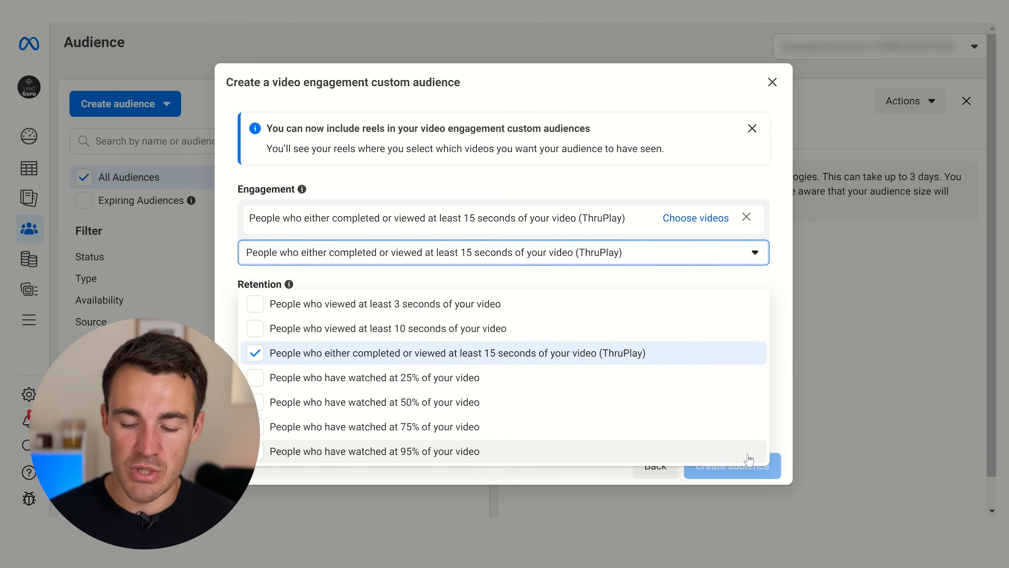
pyautogui.click(616, 354)
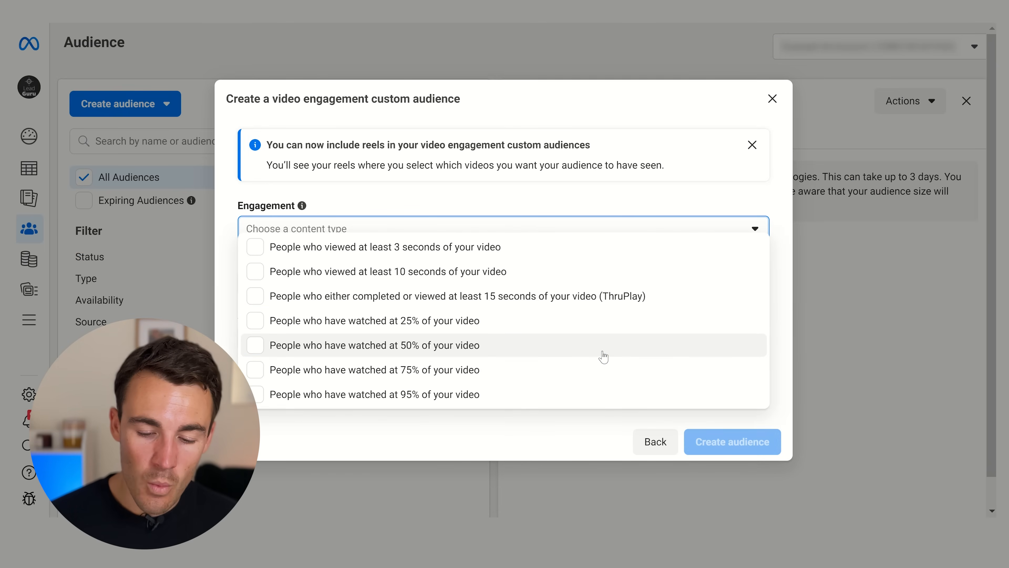
pyautogui.click(255, 295)
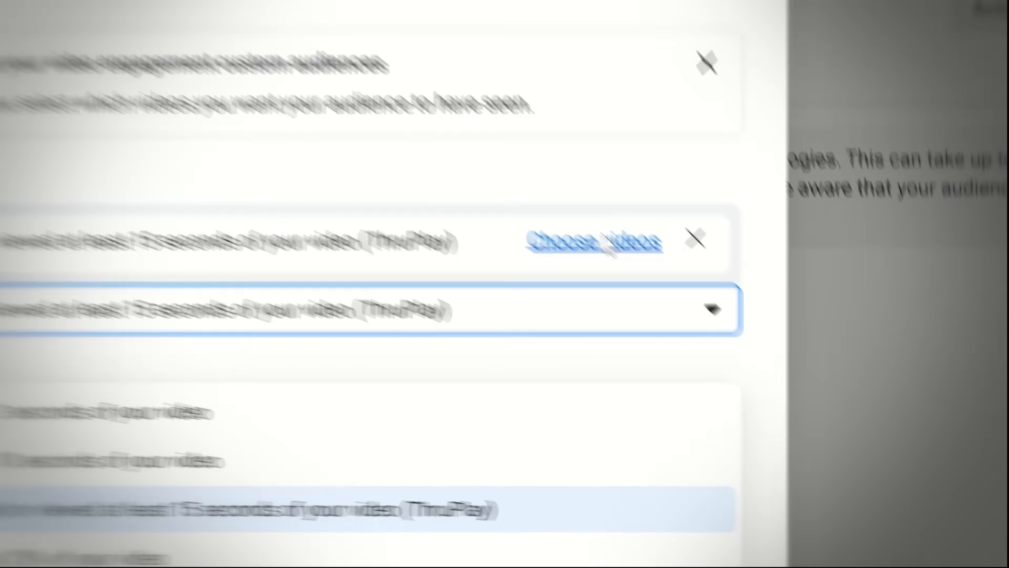
# Choose the first four Facebook page videos, from July 14 and July 10, 2023, for the ThruPlay engagement.
pyautogui.click(631, 258)
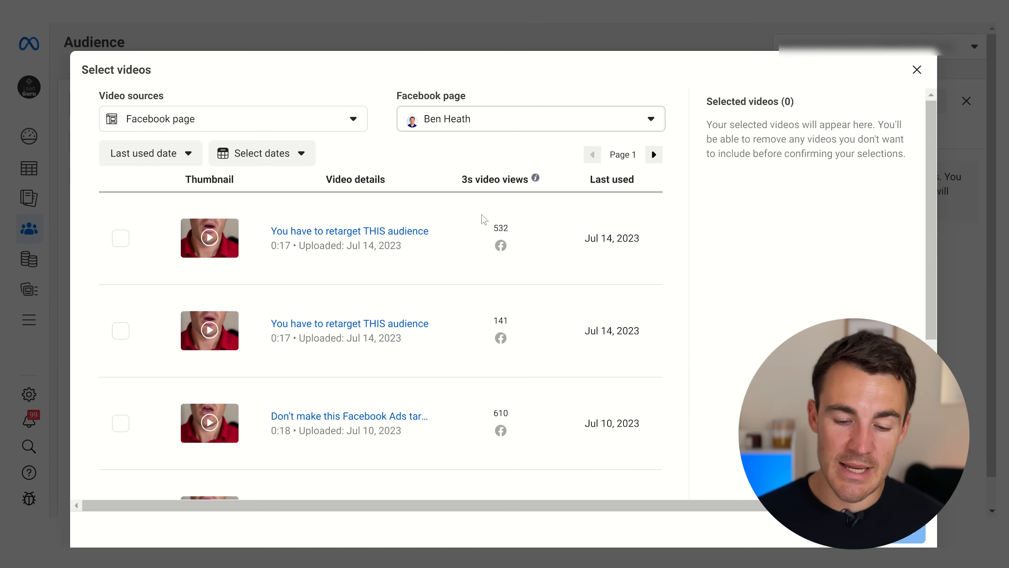
pyautogui.click(120, 238)
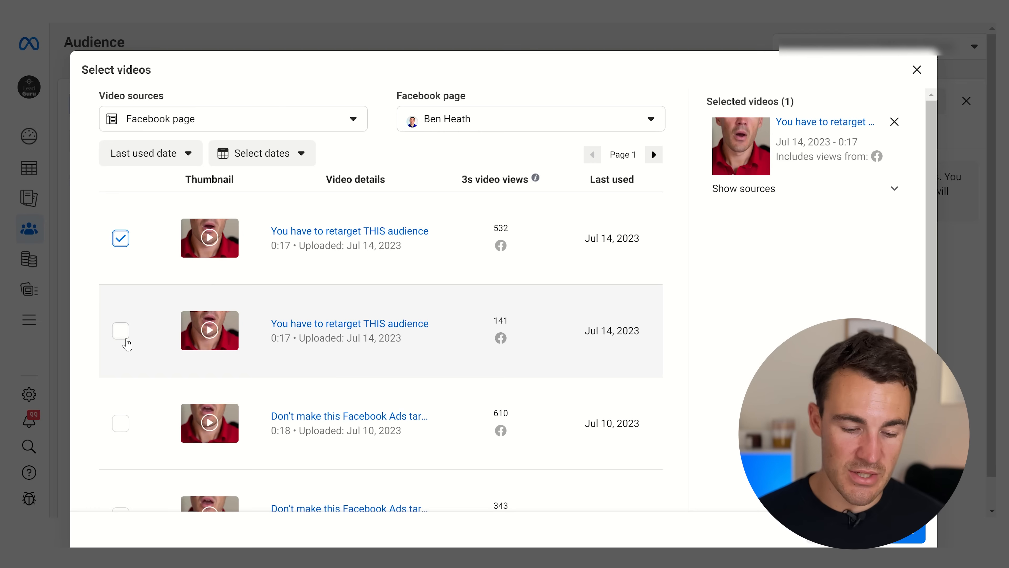
pyautogui.click(123, 334)
pyautogui.click(120, 423)
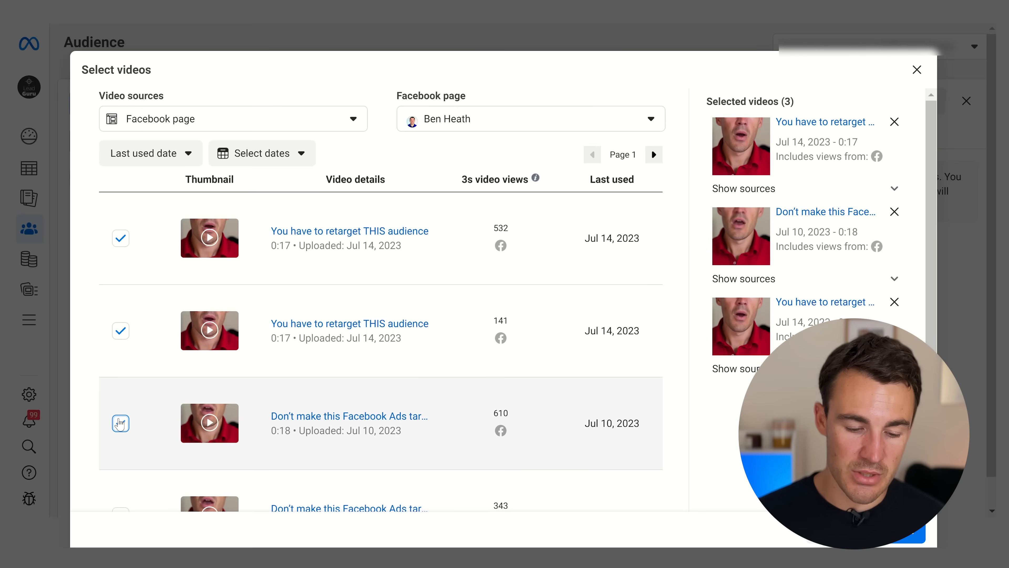
pyautogui.scroll(-2, 120, 422)
pyautogui.click(120, 433)
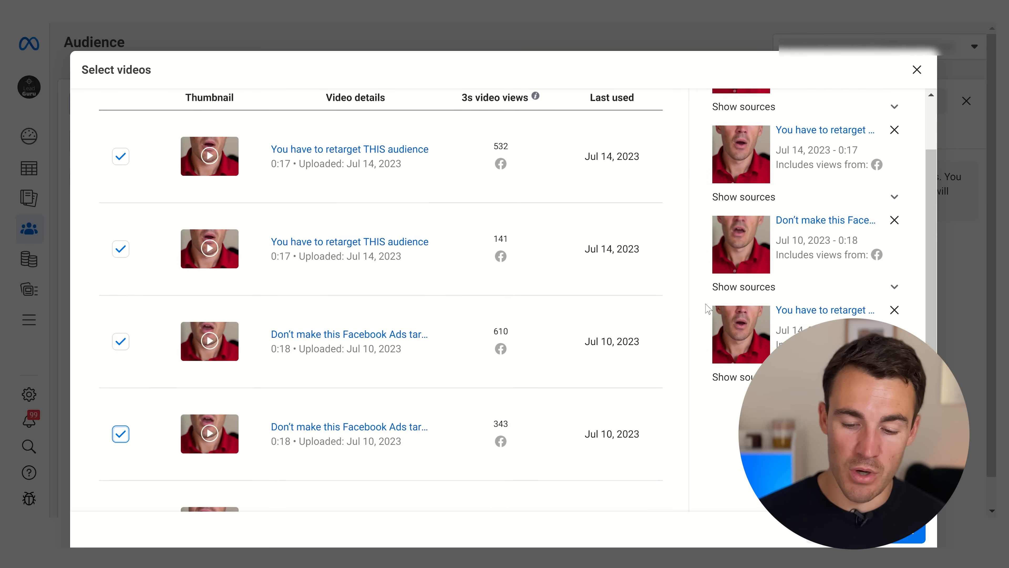
# Switch the video source to Instagram Business profile, add its first three videos, and confirm the video selection.
pyautogui.scroll(2, 699, 306)
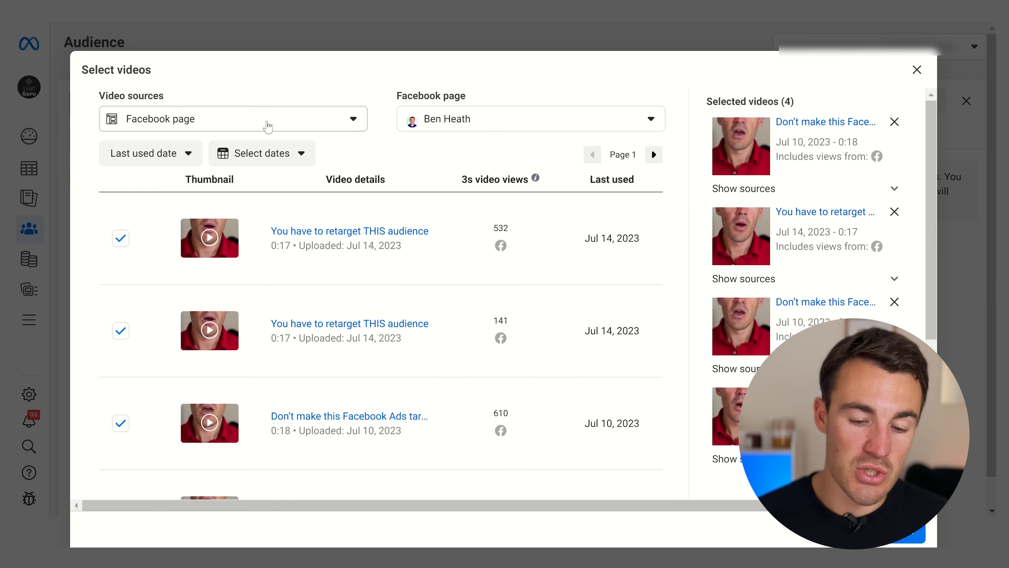
pyautogui.click(268, 126)
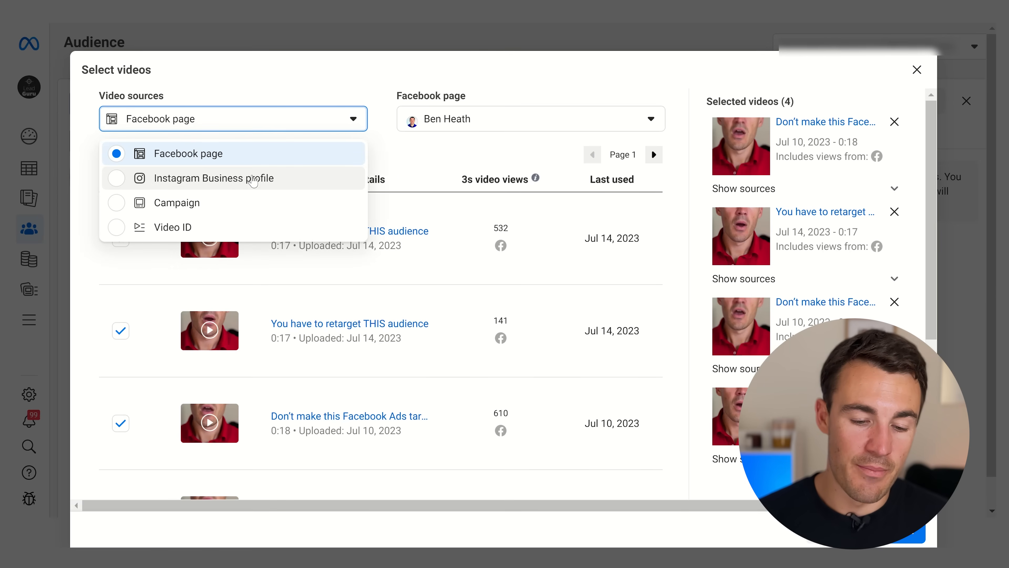
pyautogui.click(236, 180)
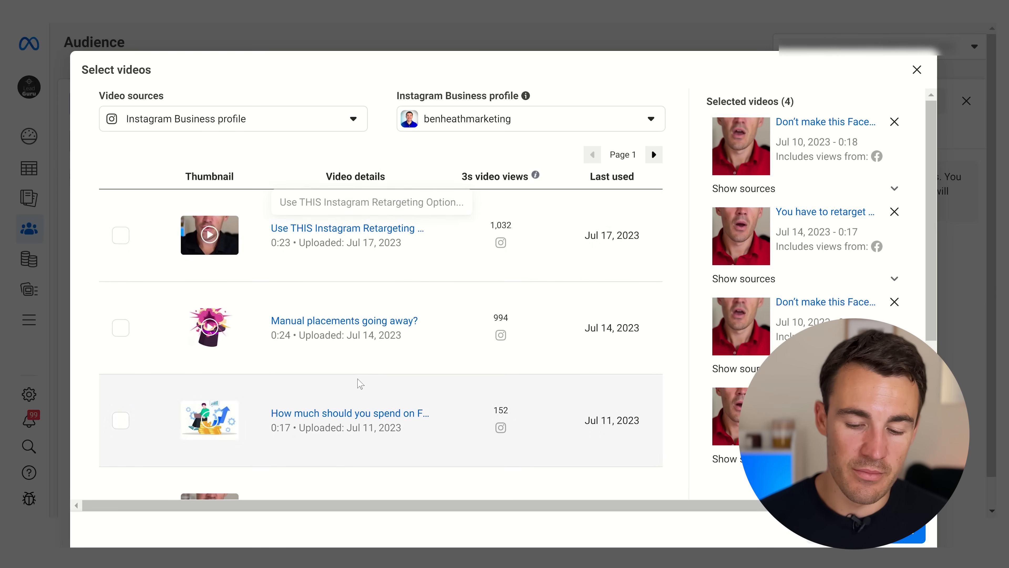
pyautogui.click(117, 238)
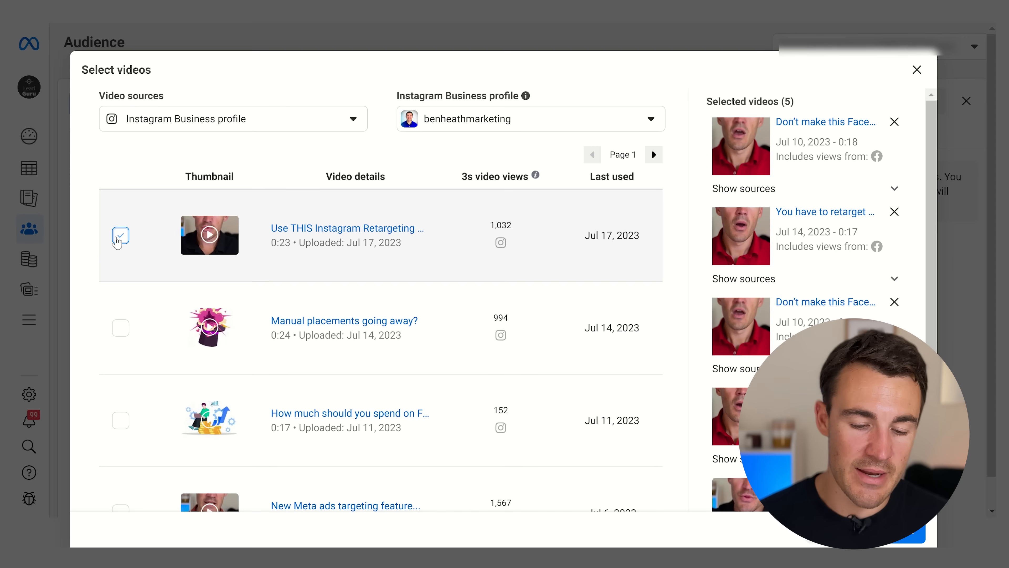
pyautogui.click(251, 123)
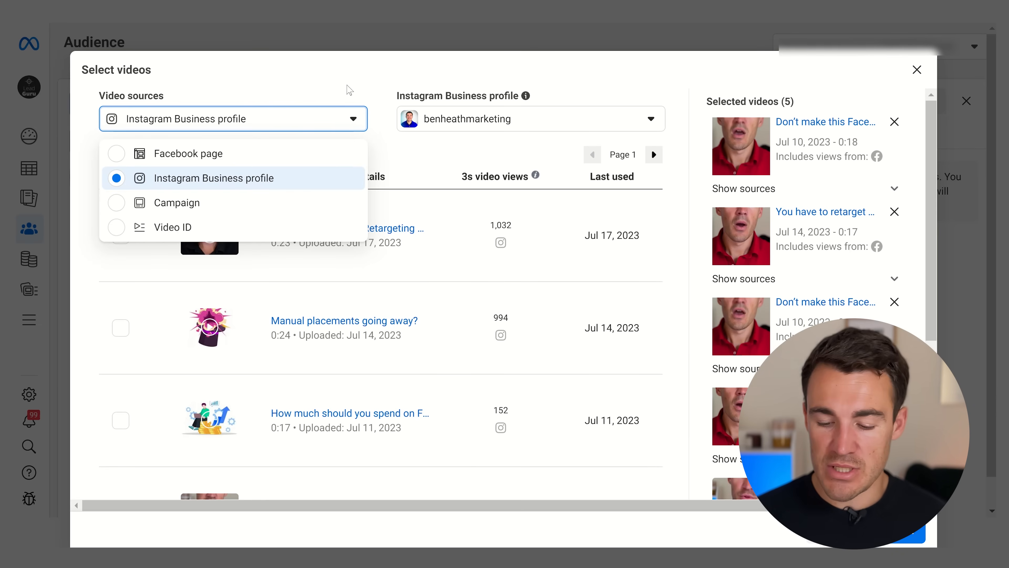
pyautogui.click(349, 90)
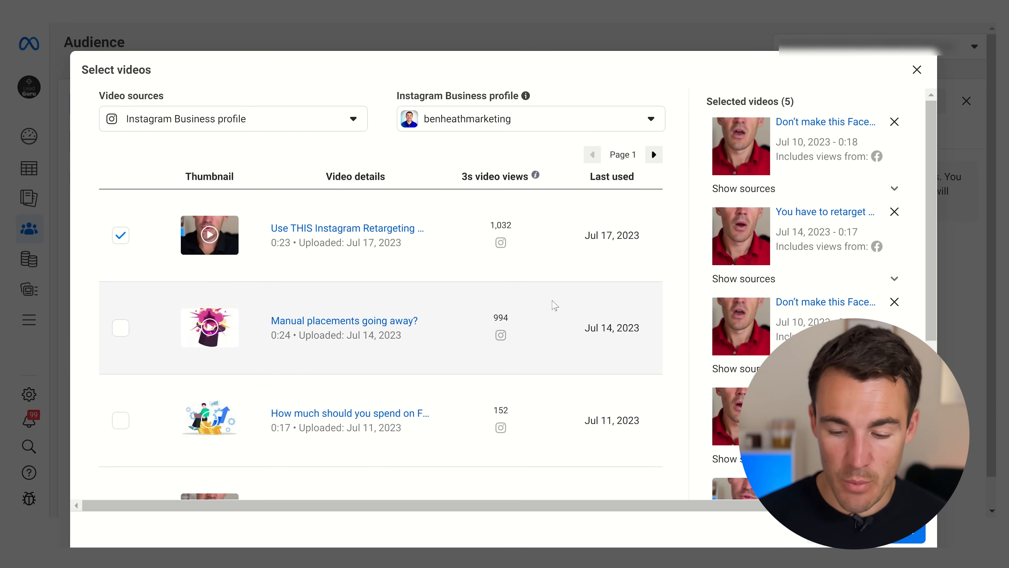
pyautogui.scroll(-3, 680, 359)
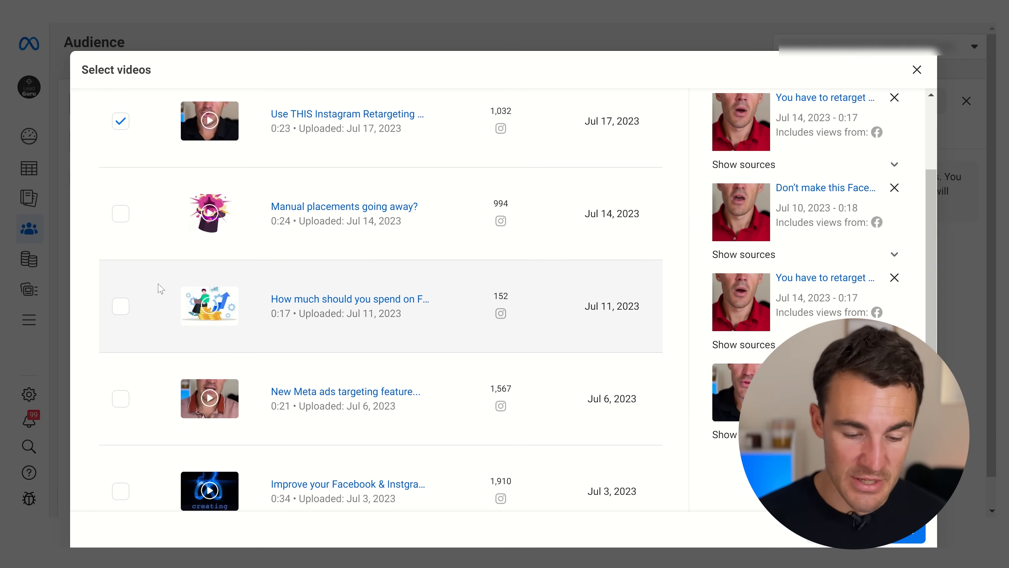
pyautogui.click(119, 307)
pyautogui.click(120, 214)
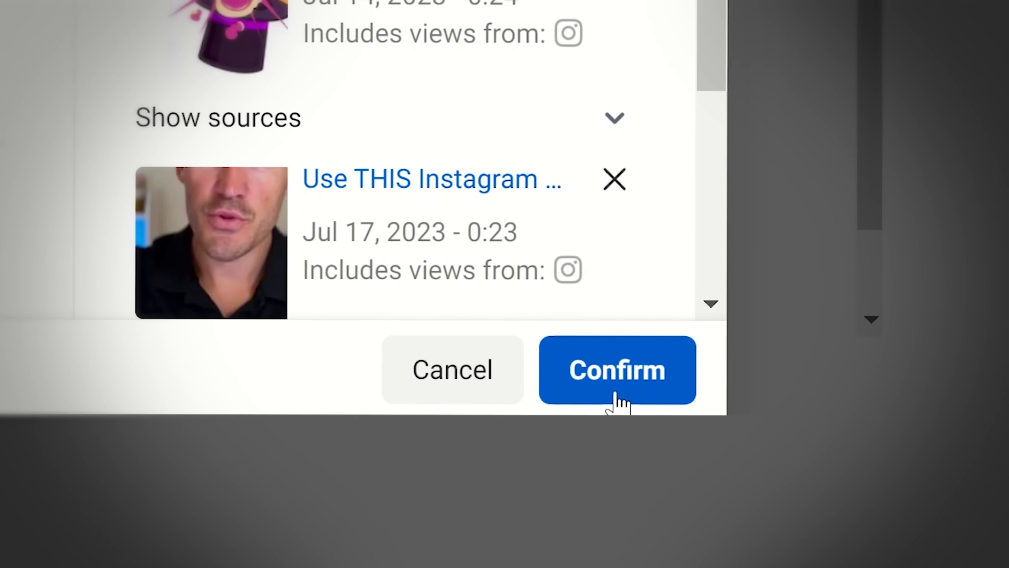
pyautogui.click(617, 395)
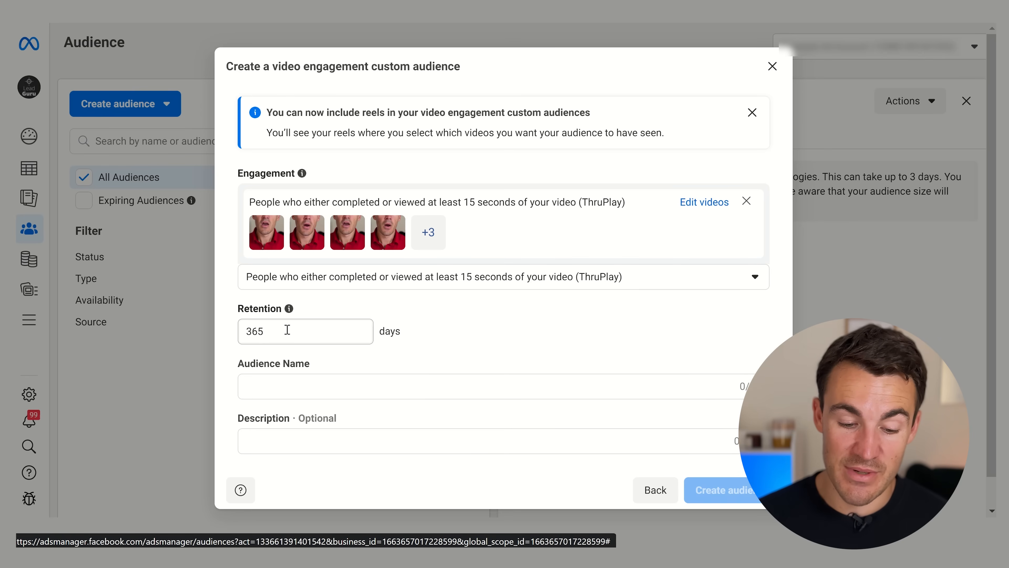
# Name the video engagement audience Video Viewers - 365, then create it and close the confirmation.
pyautogui.moveTo(290, 312)
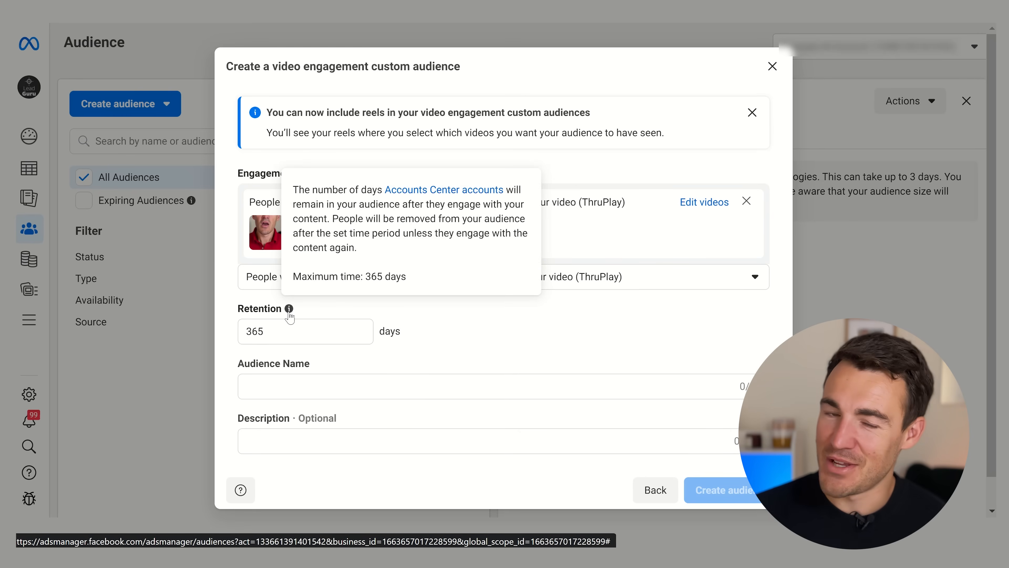
pyautogui.click(274, 385)
pyautogui.write('Video Vi')
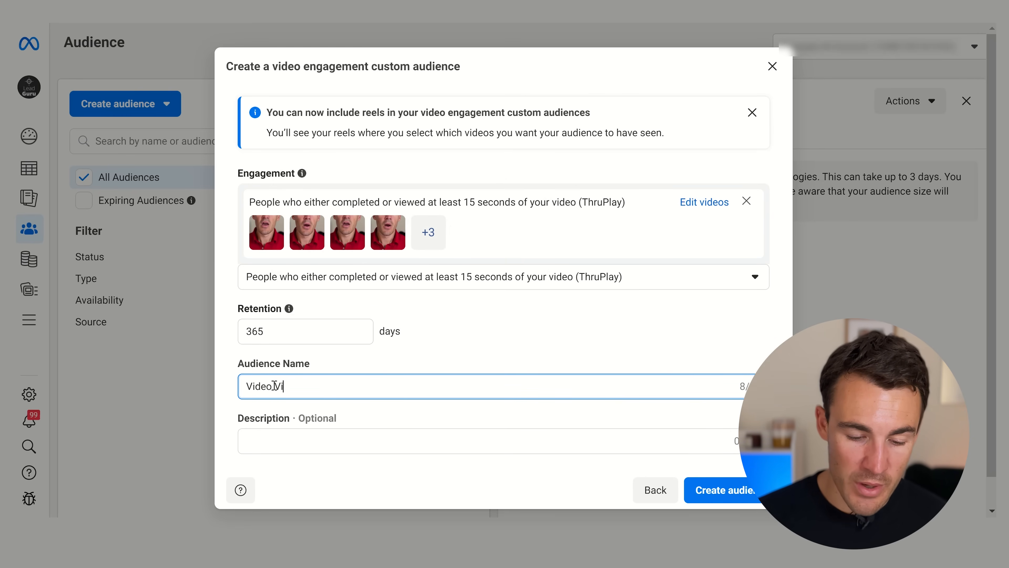
pyautogui.write('ewers - 3')
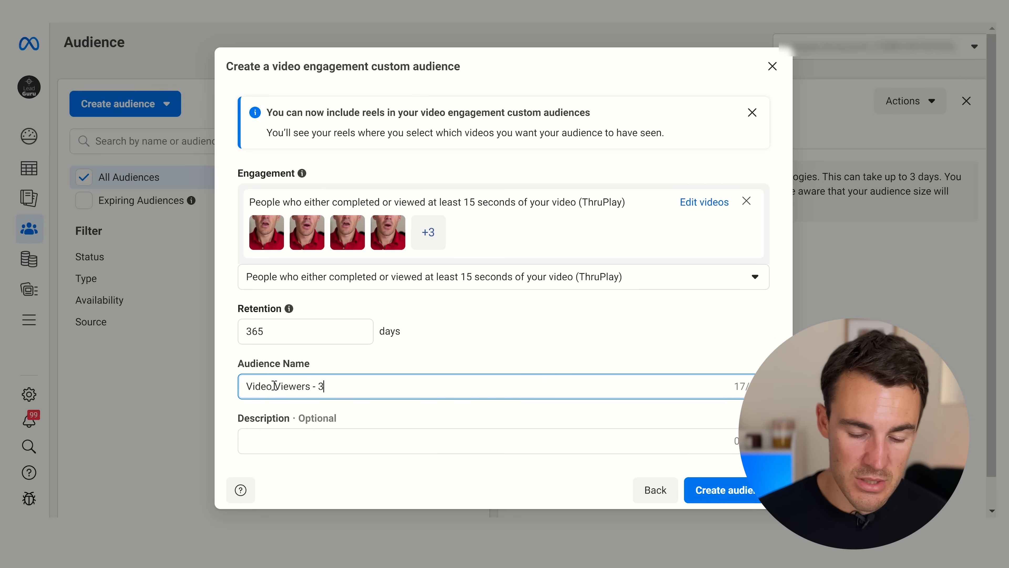
pyautogui.write('65 (')
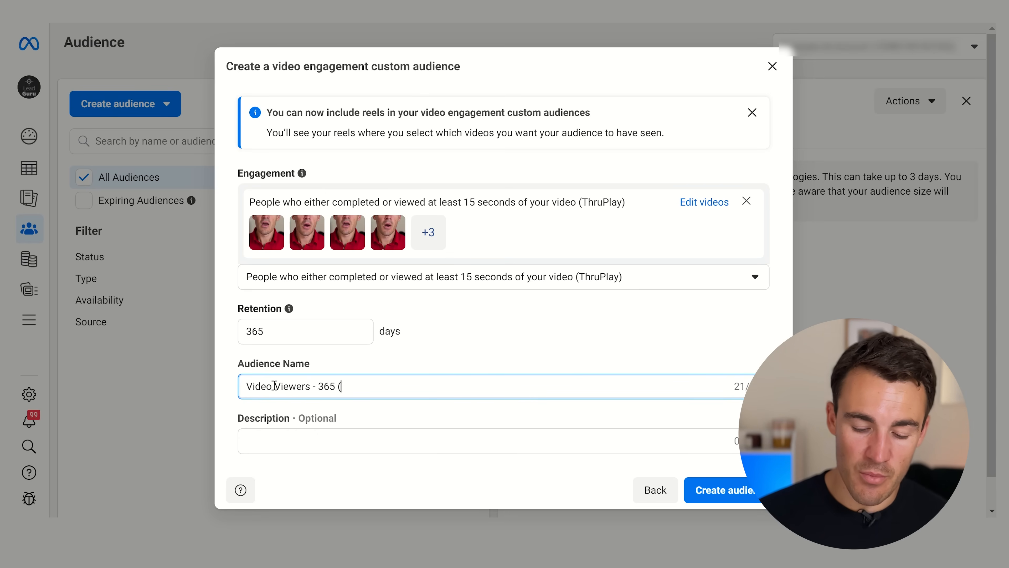
pyautogui.write('Google ')
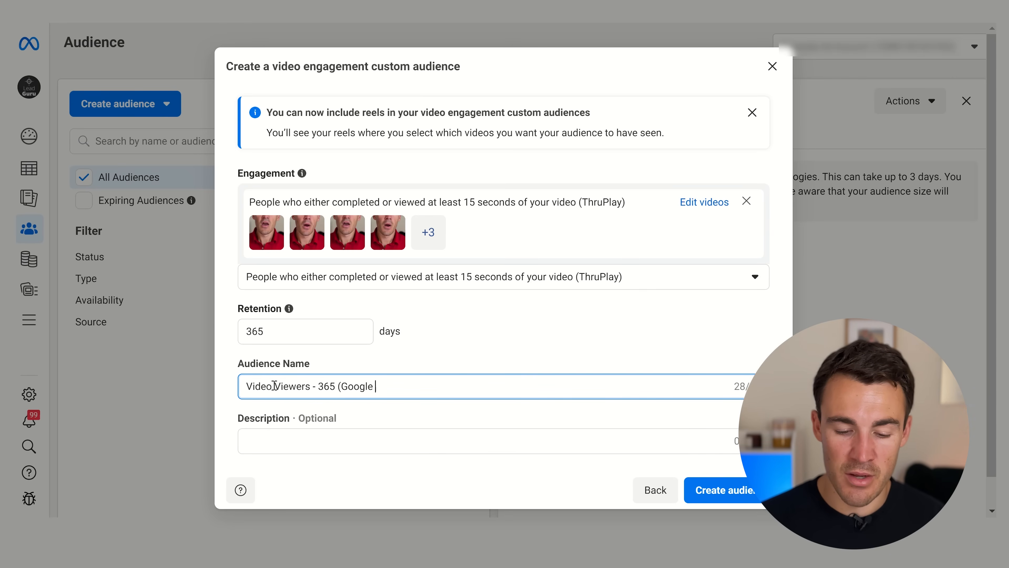
pyautogui.write('Ads)')
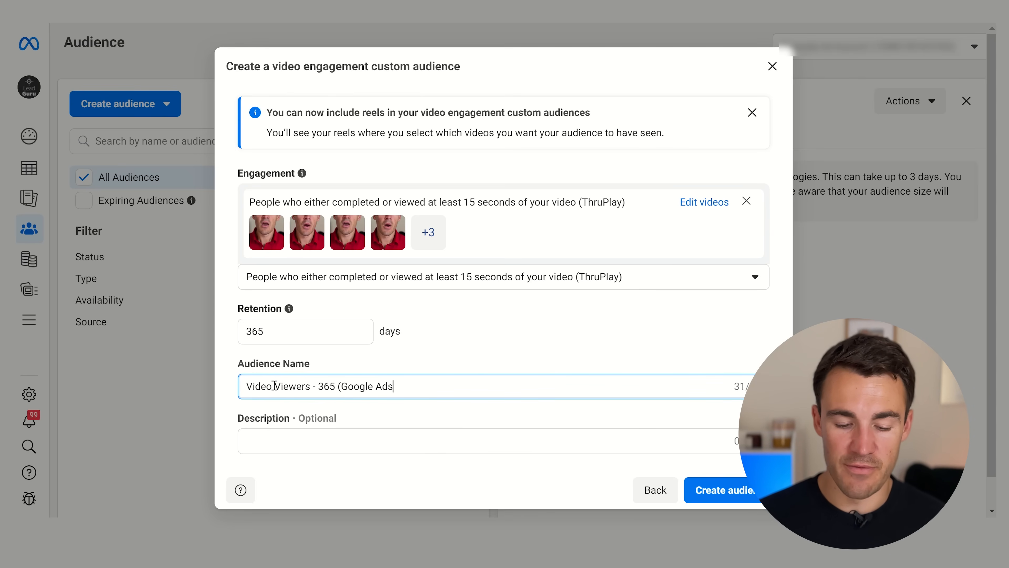
pyautogui.press('BackSpace')
pyautogui.press('BackSpace')
pyautogui.press('BackSpace')
pyautogui.press('BackSpace')
pyautogui.press('BackSpace')
pyautogui.press('BackSpace')
pyautogui.press('BackSpace')
pyautogui.press('BackSpace')
pyautogui.press('BackSpace')
pyautogui.press('BackSpace')
pyautogui.press('BackSpace')
pyautogui.press('BackSpace')
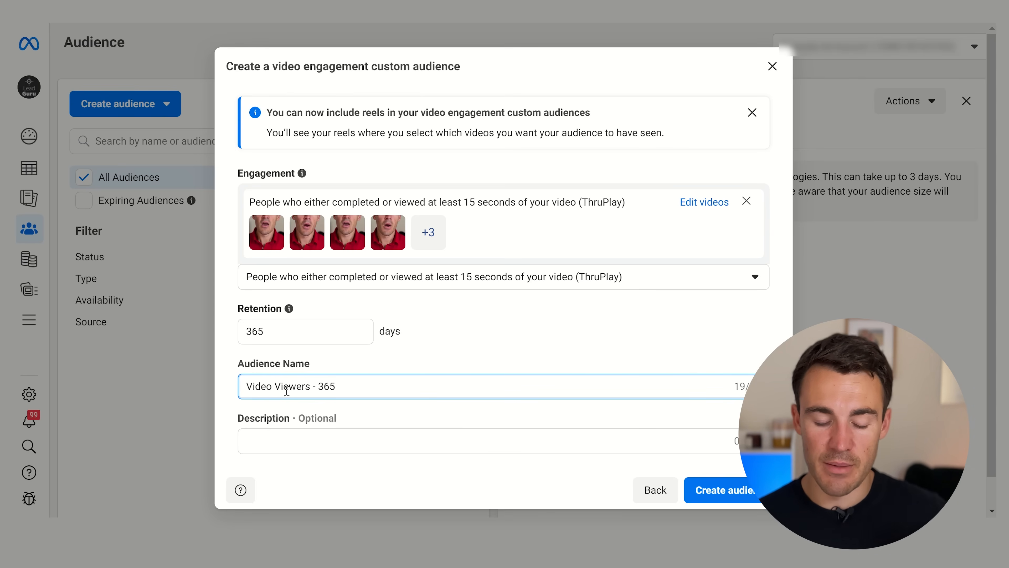
pyautogui.click(723, 497)
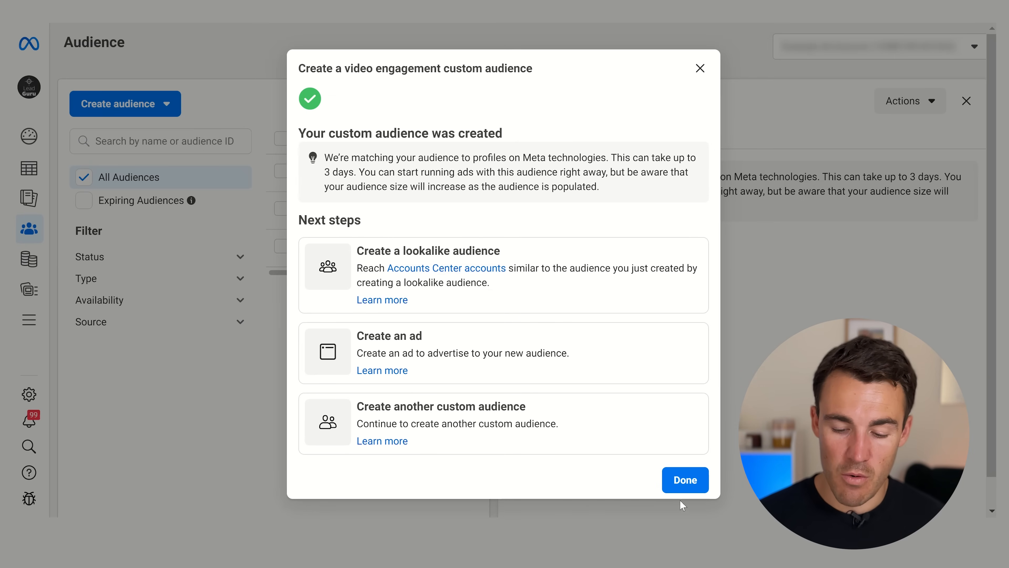
pyautogui.click(684, 481)
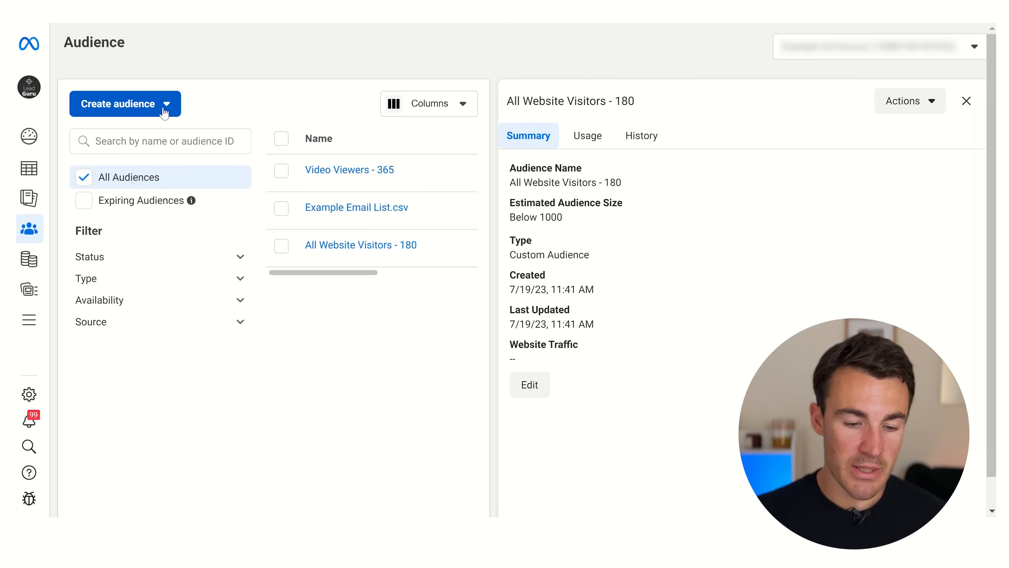
# Start another custom audience with Lead form as its source.
pyautogui.click(135, 108)
pyautogui.click(121, 140)
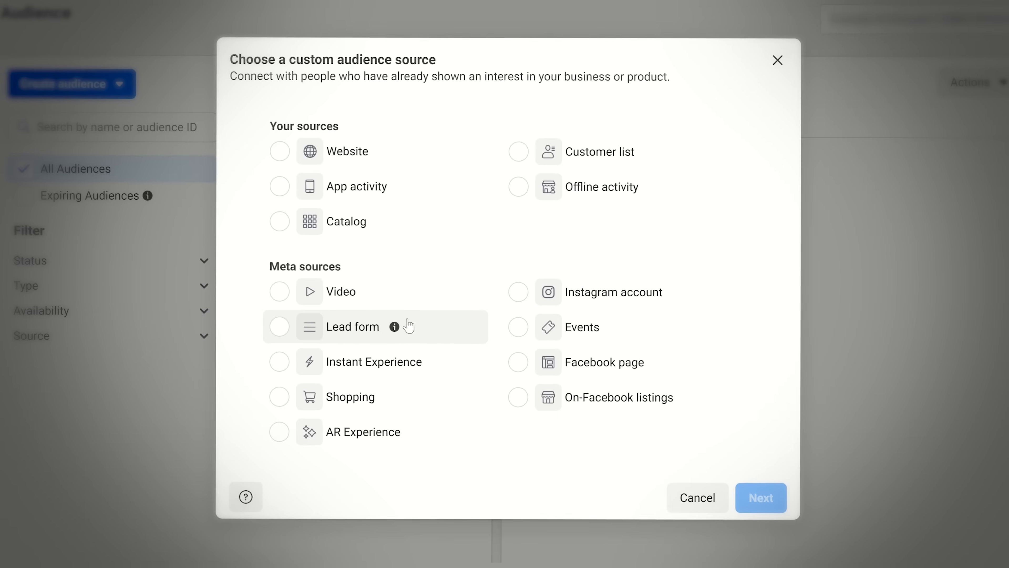
pyautogui.click(306, 313)
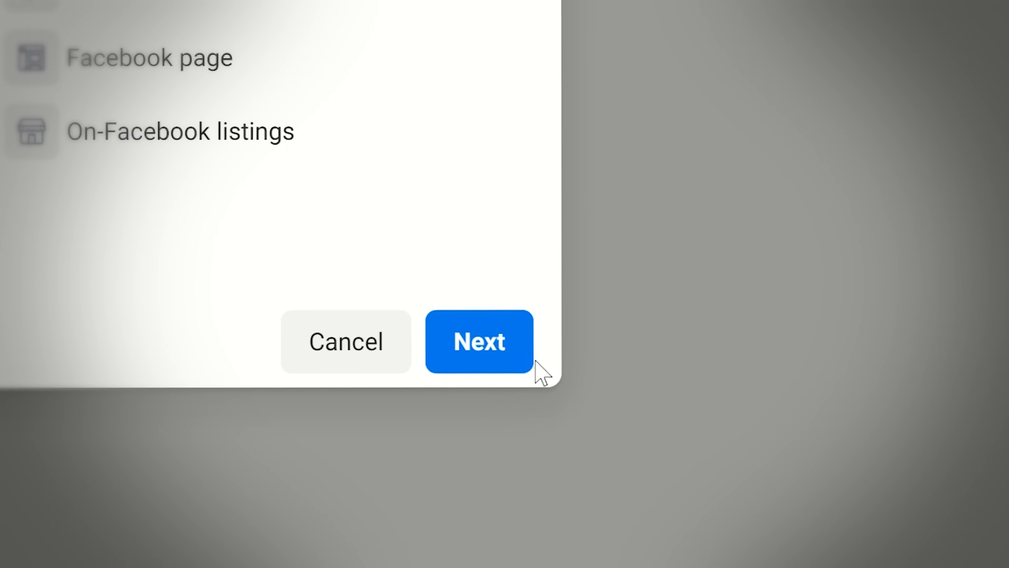
pyautogui.click(758, 493)
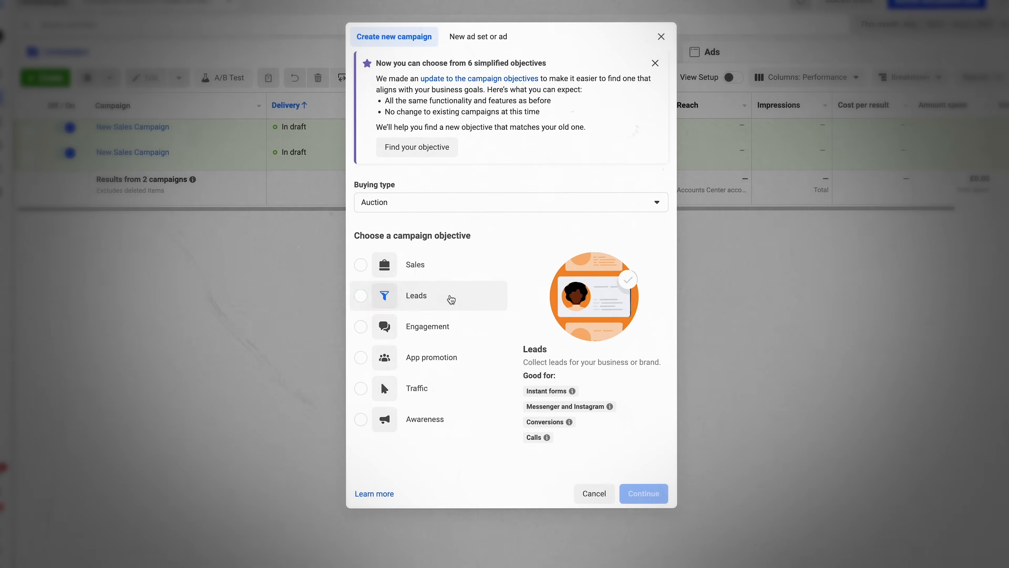
# Create a new campaign with the Leads objective and open its New Leads Ad Set.
pyautogui.click(446, 295)
pyautogui.click(638, 514)
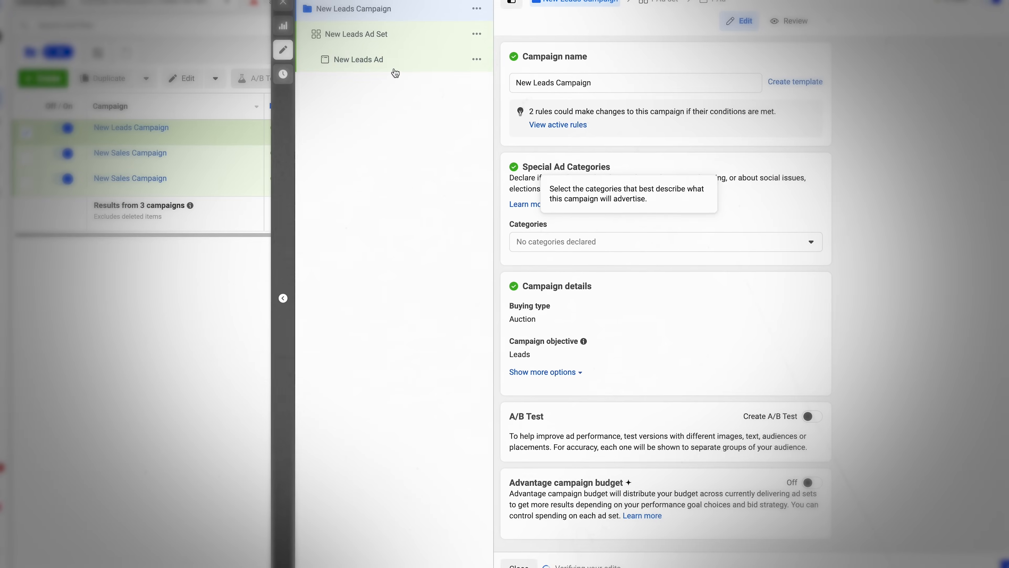
pyautogui.click(386, 33)
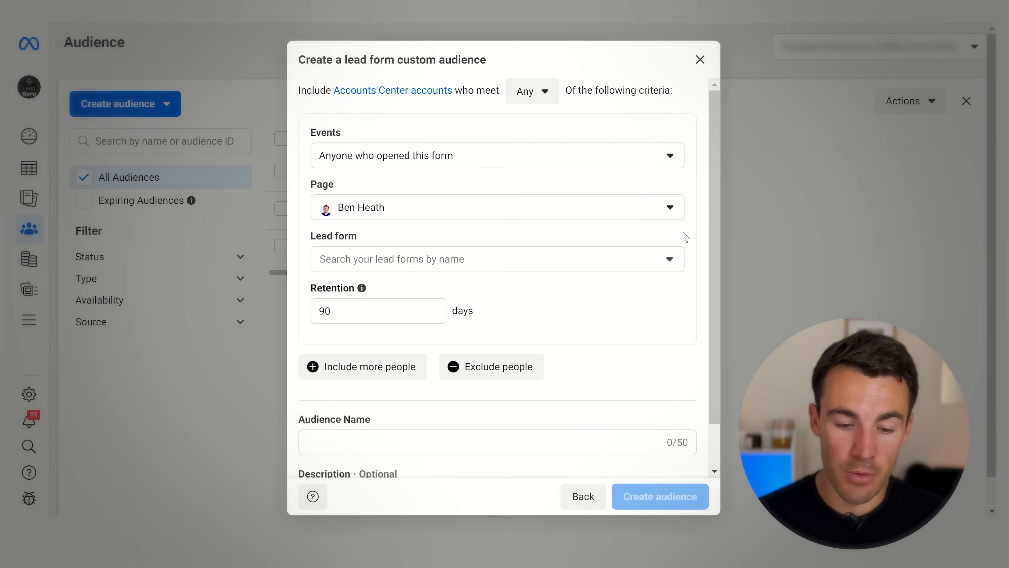
# Set the lead form audience's event to Anyone who opened this form.
pyautogui.click(453, 161)
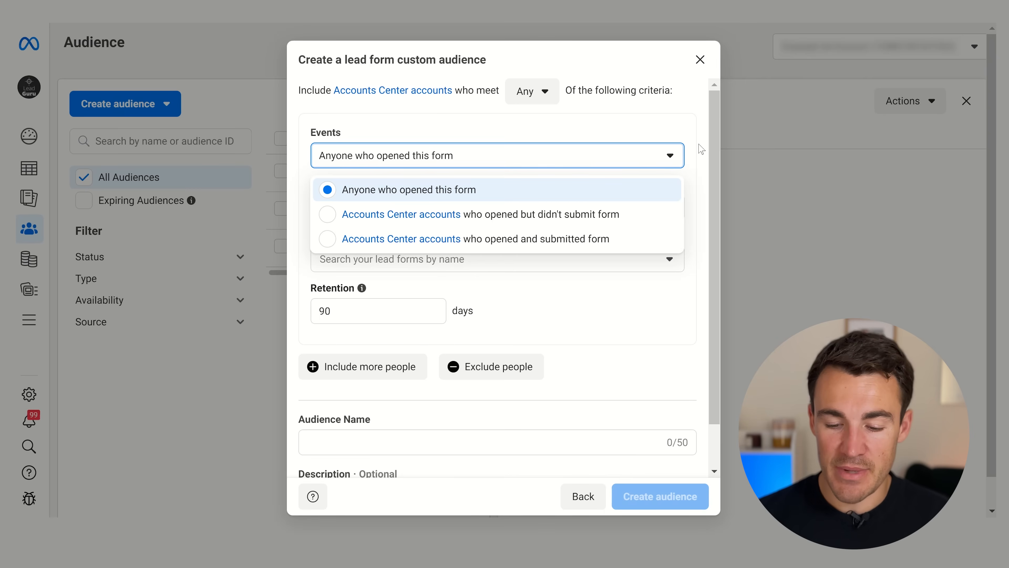
pyautogui.click(701, 149)
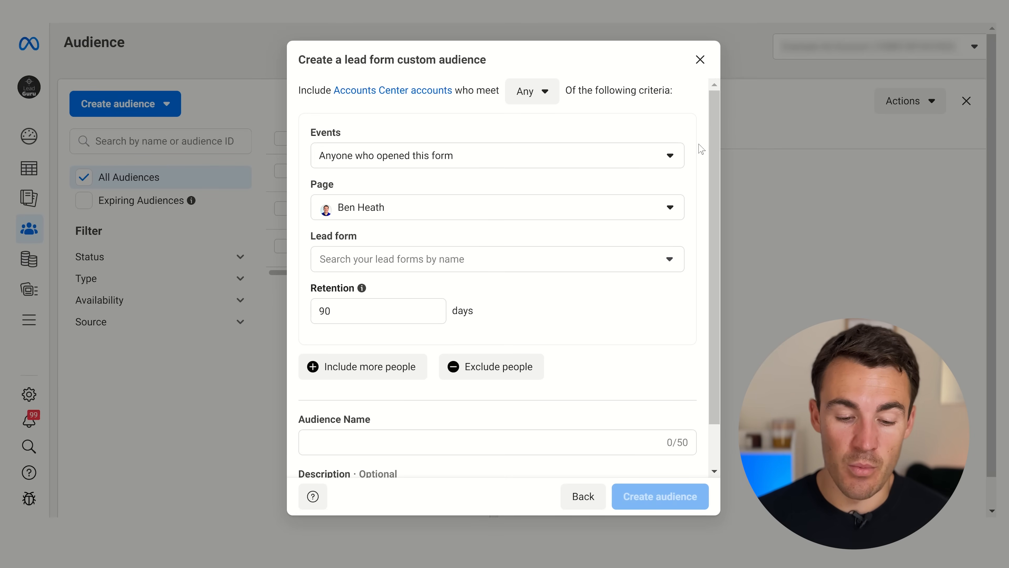
pyautogui.click(384, 153)
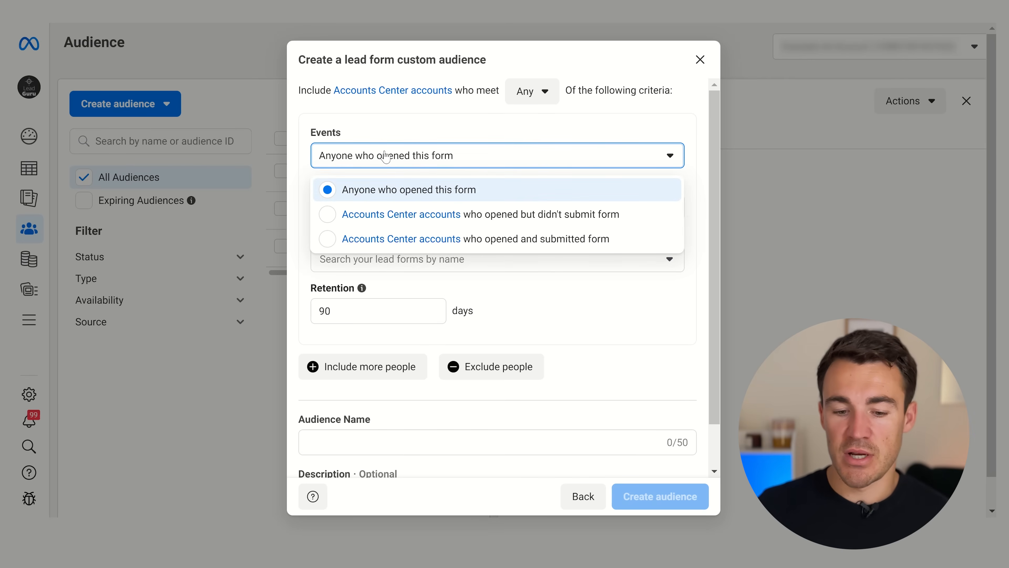
pyautogui.click(475, 191)
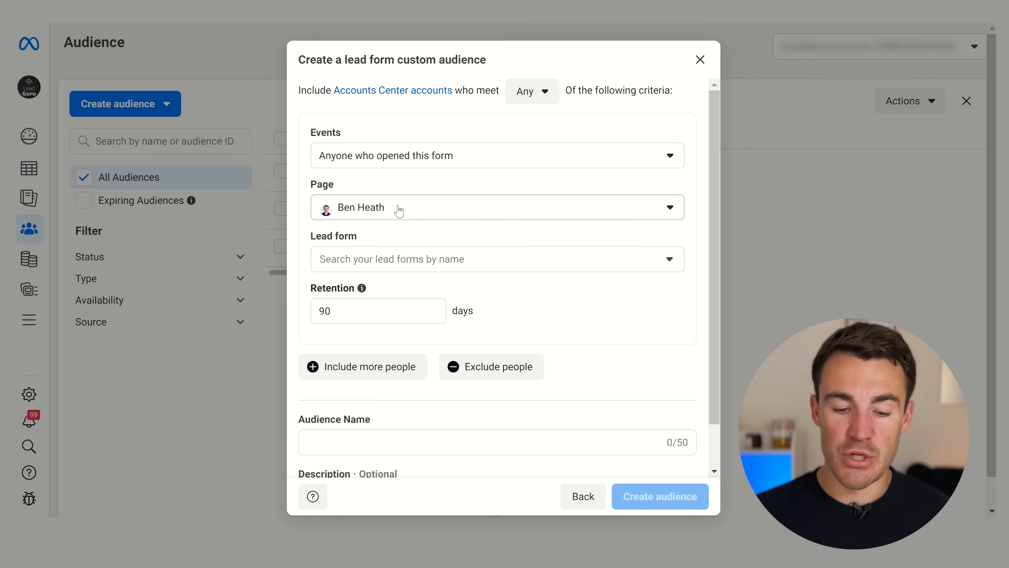
# Examine the page's available lead forms and the explanation of the retention period.
pyautogui.click(435, 269)
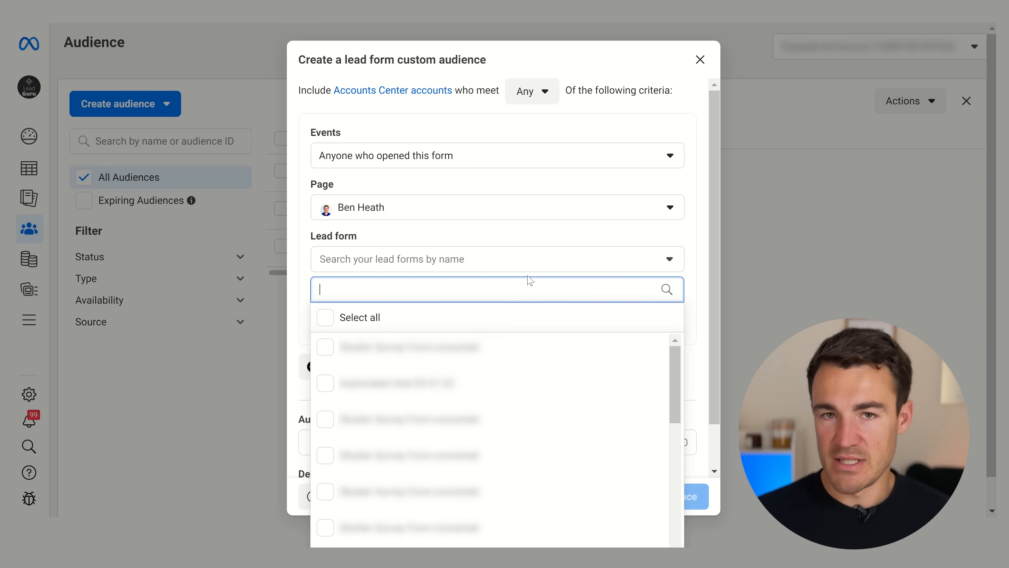
pyautogui.click(695, 266)
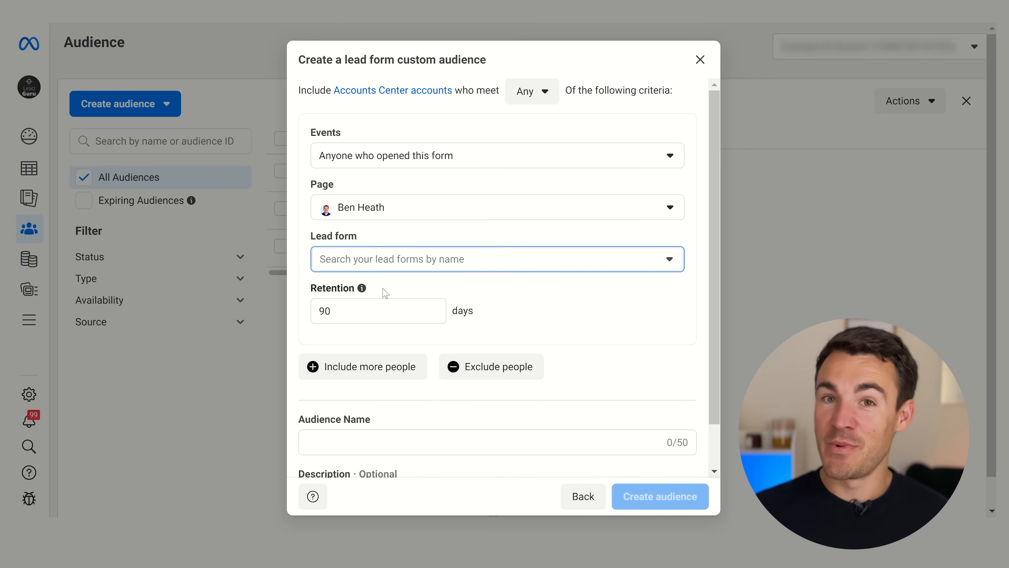
pyautogui.moveTo(362, 291)
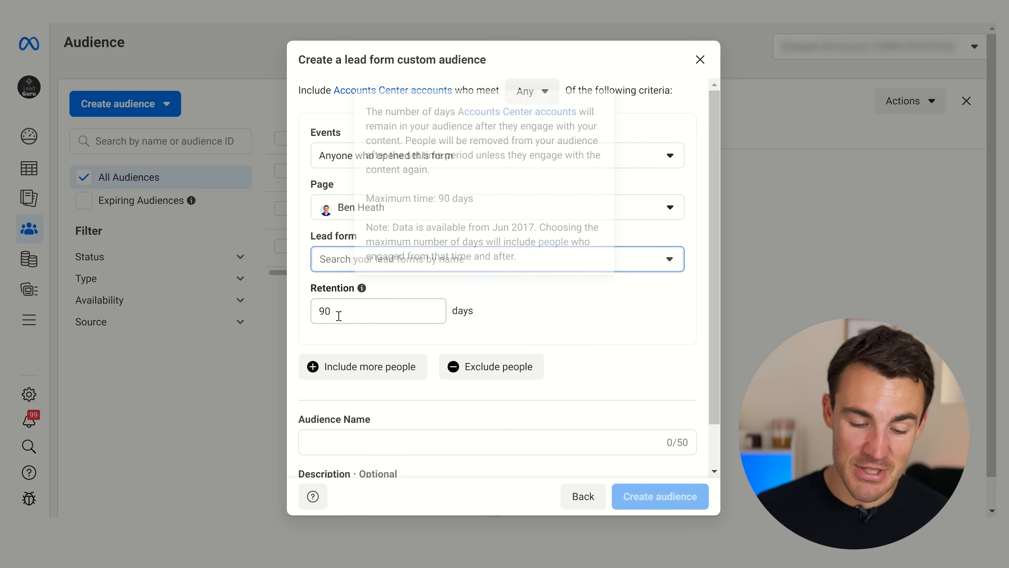
# Name the lead form audience Lead Form Openers (All Forms) - 90.
pyautogui.scroll(-1, 372, 312)
pyautogui.scroll(-2, 576, 275)
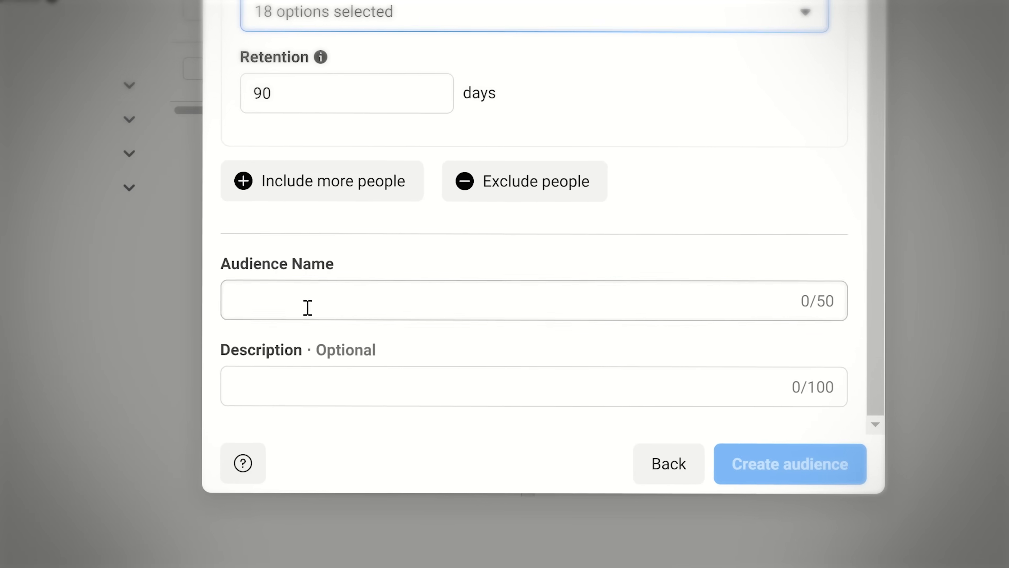
pyautogui.click(304, 309)
pyautogui.write('L')
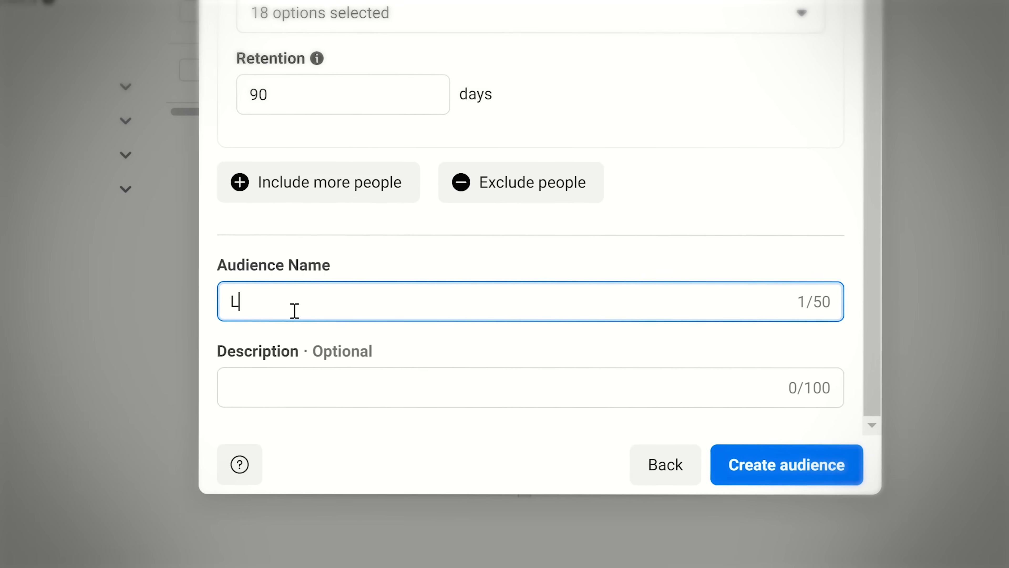
pyautogui.write('ead Form Opener')
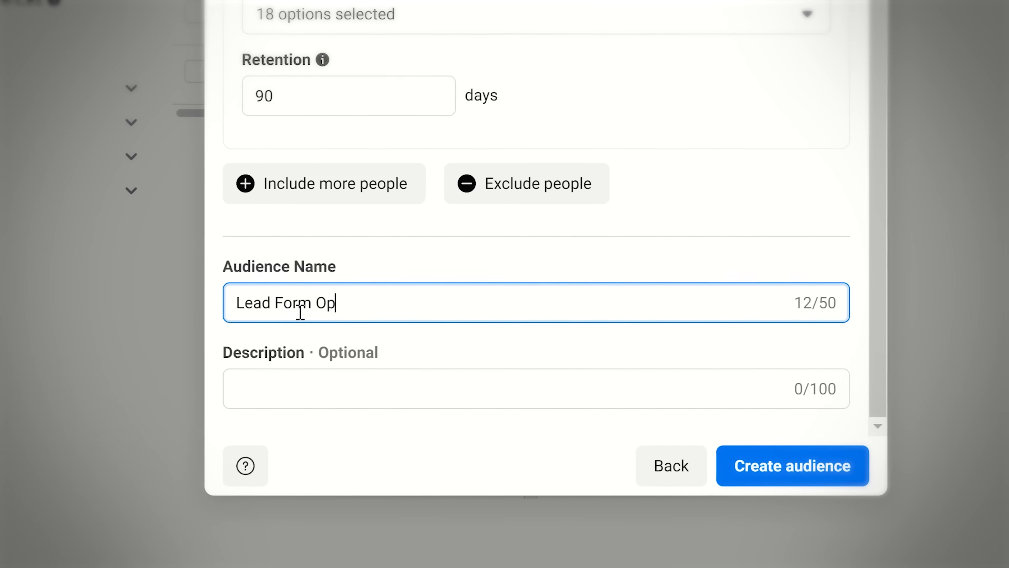
pyautogui.write('s ')
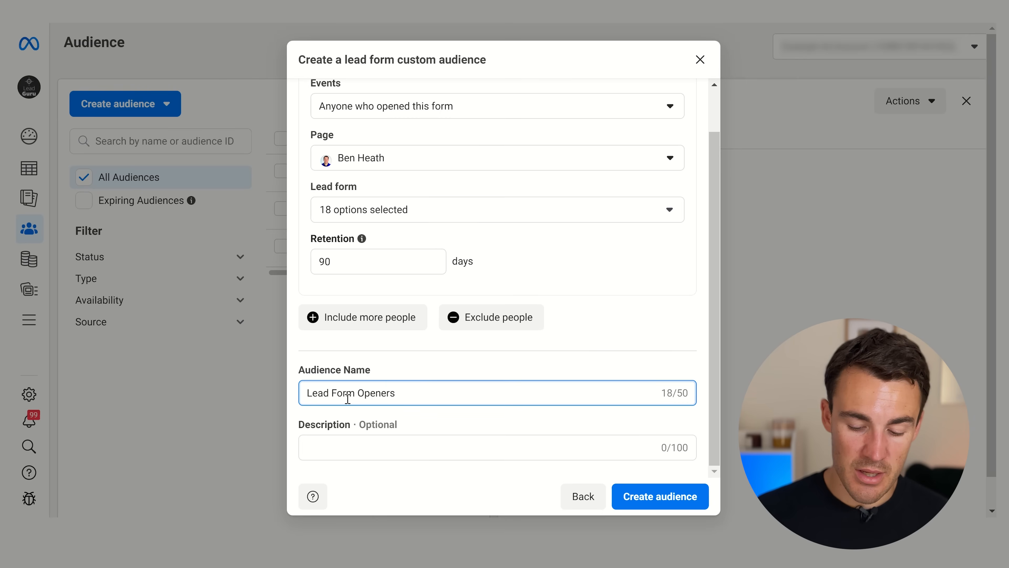
pyautogui.write('(All F')
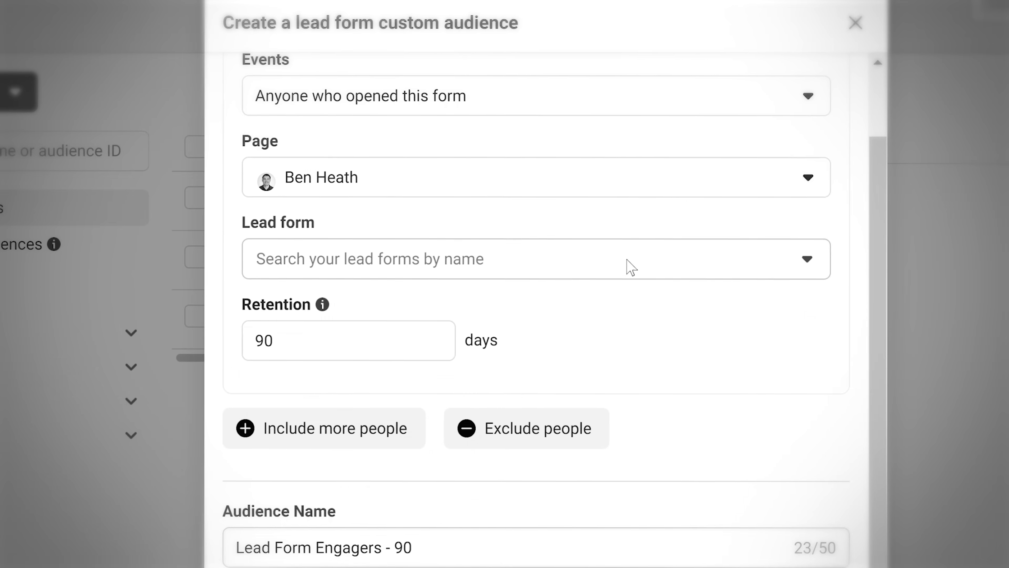
# Include all of the page's lead forms, then create the lead form audience and close the confirmation.
pyautogui.click(627, 266)
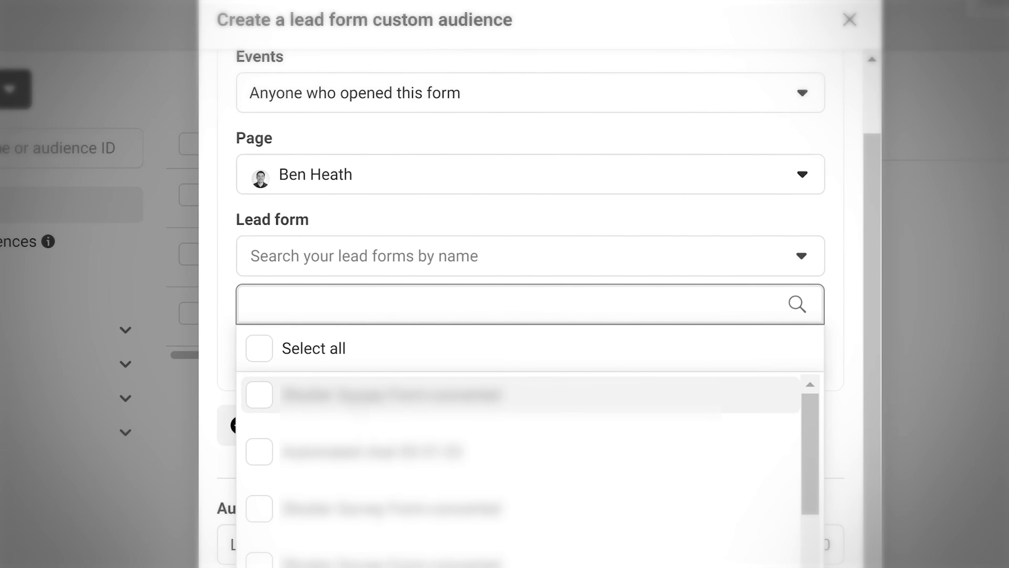
pyautogui.click(547, 340)
pyautogui.click(845, 313)
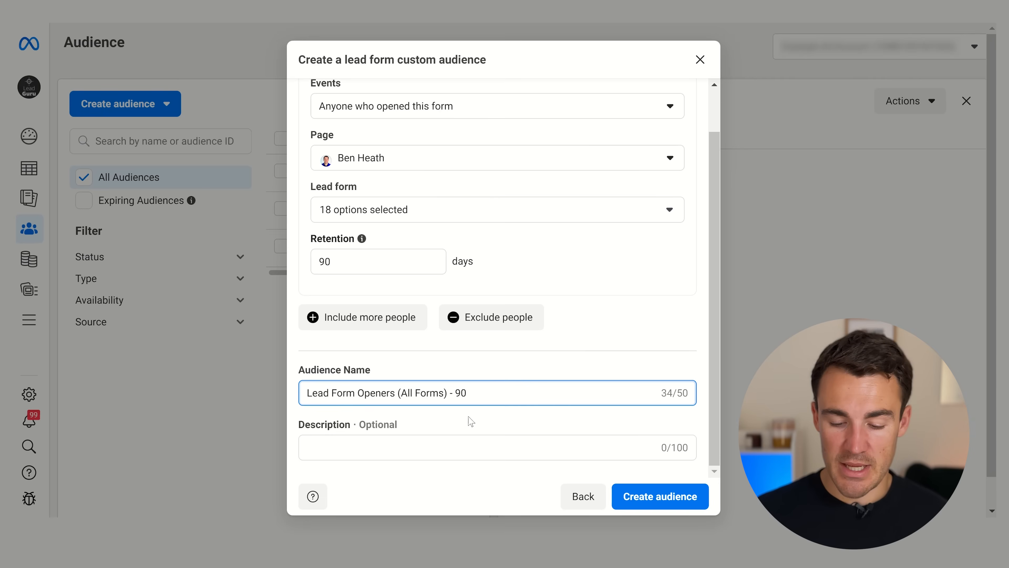
pyautogui.click(663, 505)
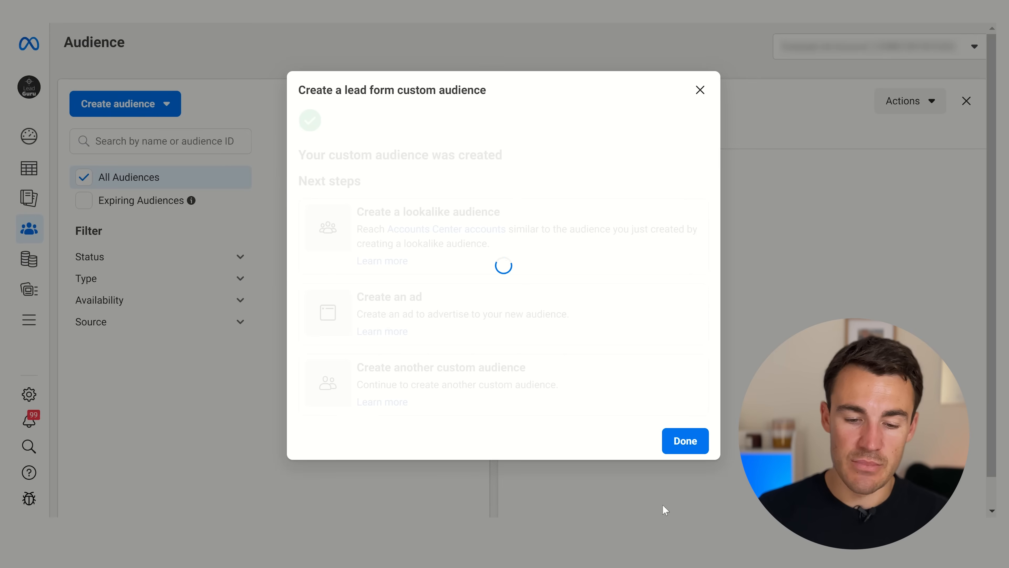
pyautogui.click(684, 481)
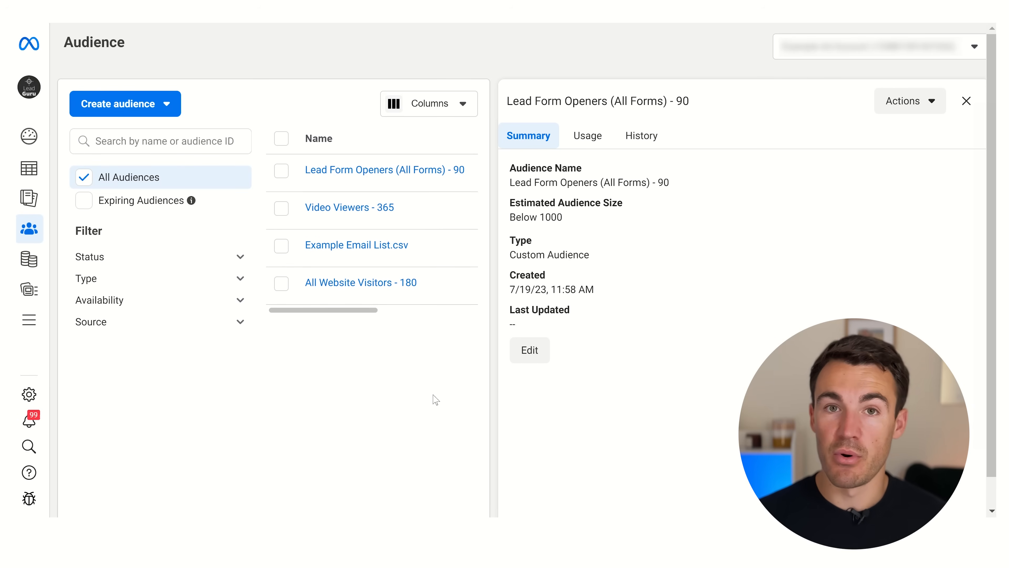
# Start a custom audience from the Instagram account and keep its event as Everyone who engaged with this professional account.
pyautogui.click(108, 105)
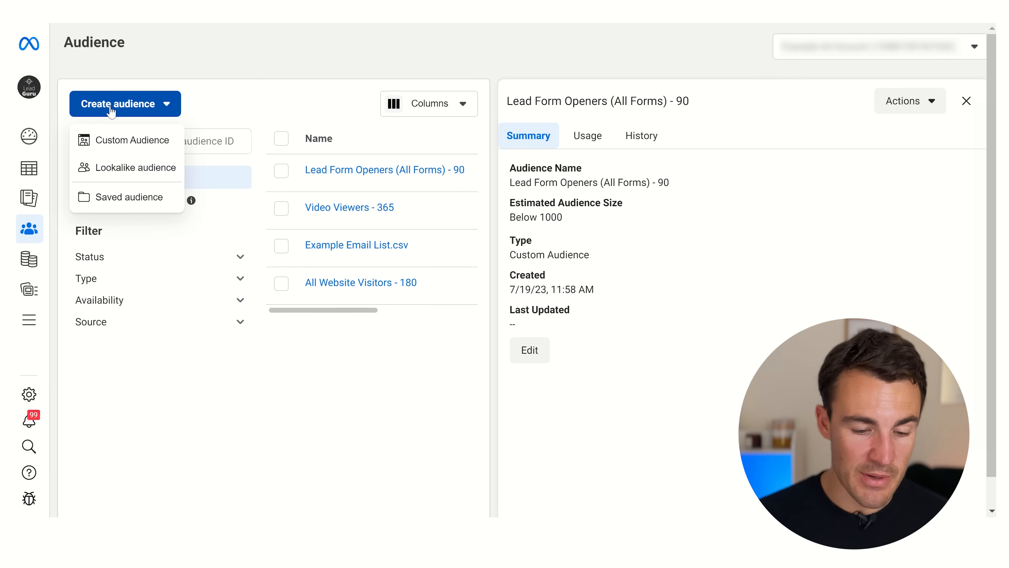
pyautogui.click(125, 141)
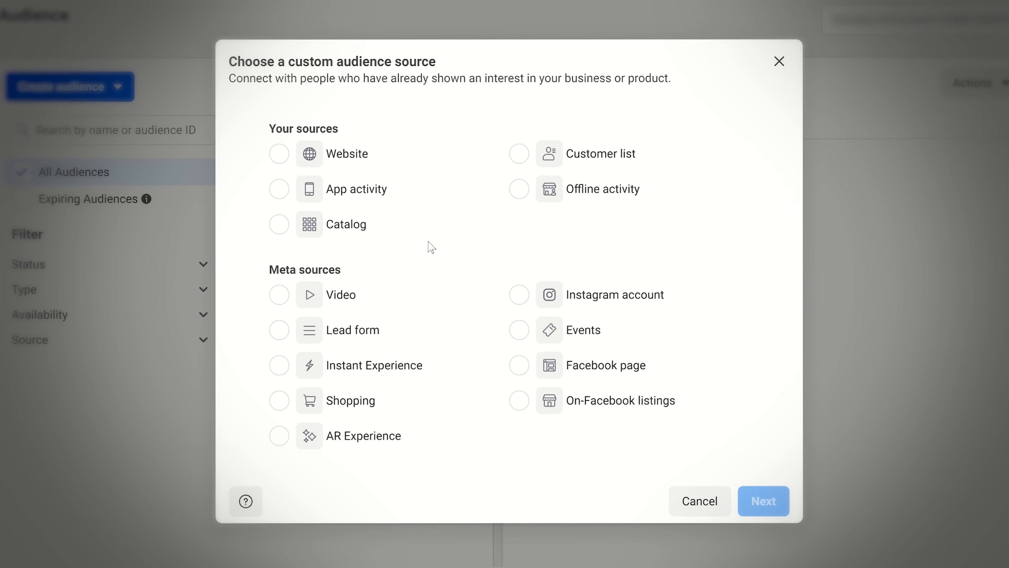
pyautogui.click(515, 291)
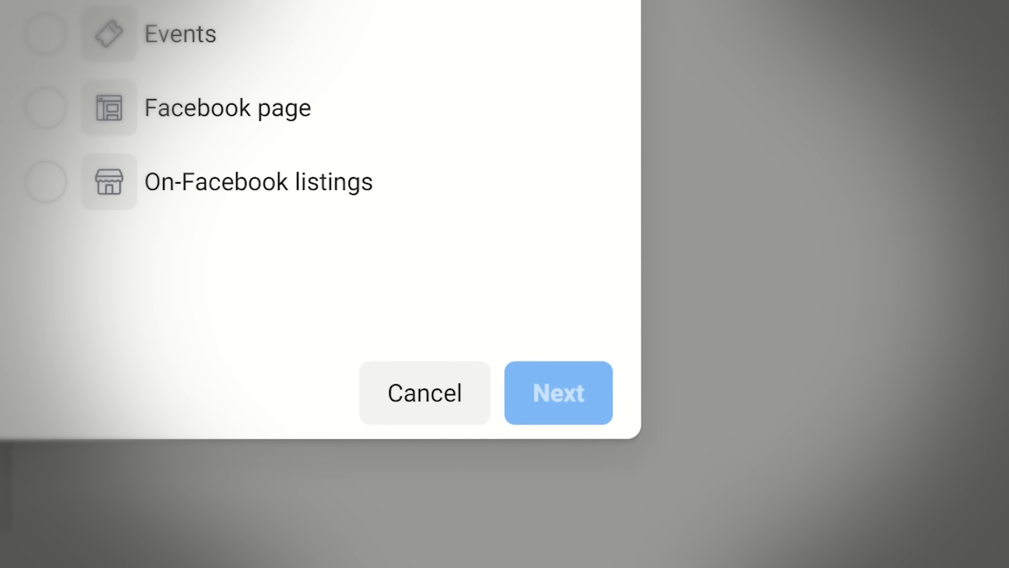
pyautogui.click(564, 413)
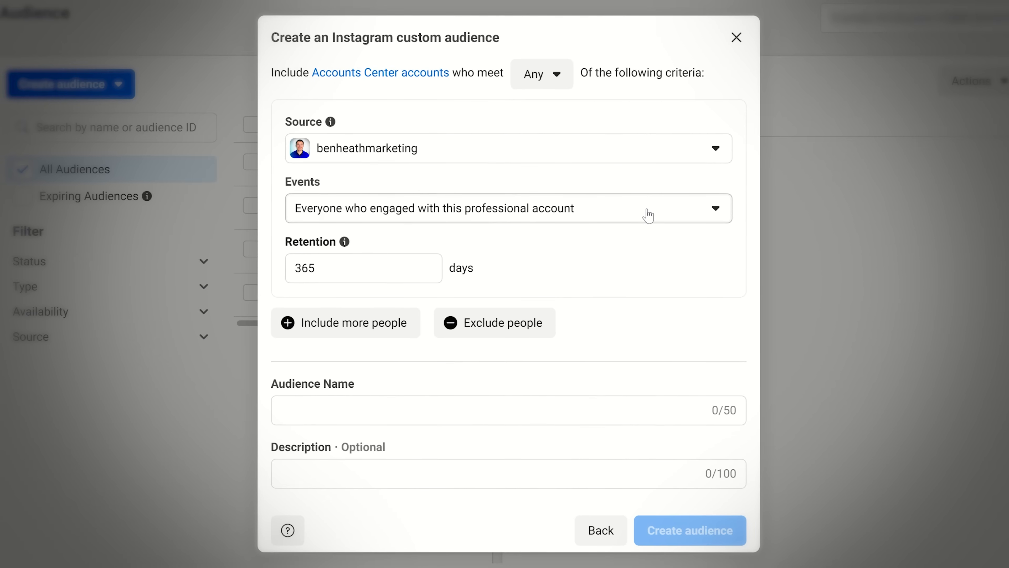
pyautogui.click(646, 215)
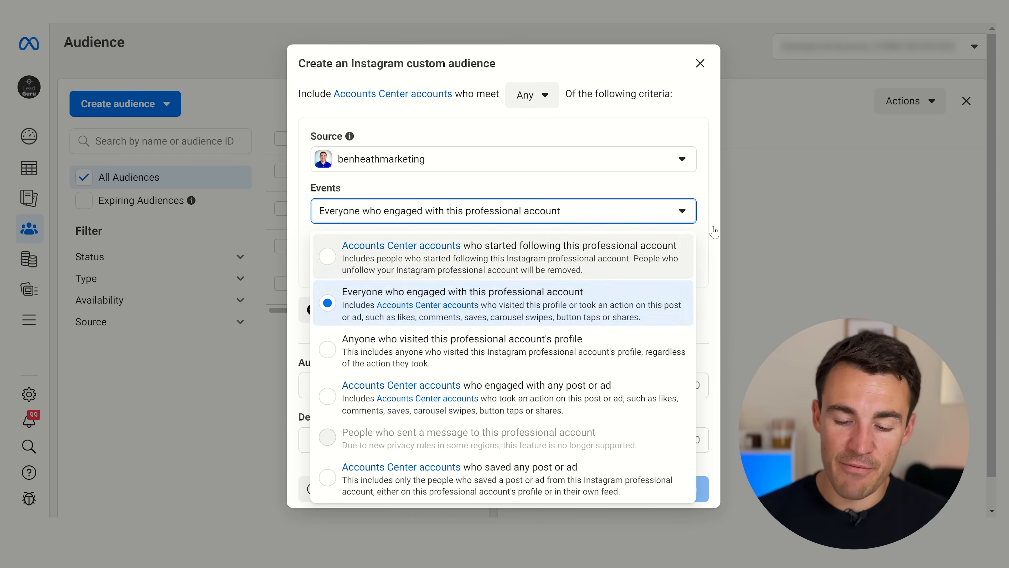
pyautogui.click(705, 196)
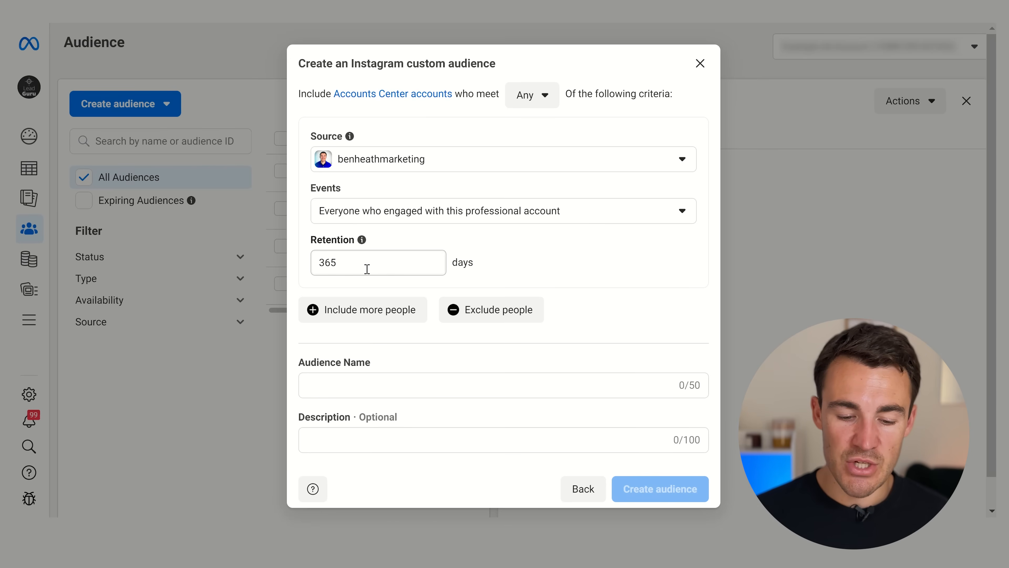
# Name the Instagram audience Instagram Engagers - 365, then create it and close the confirmation.
pyautogui.click(342, 385)
pyautogui.write('Ins')
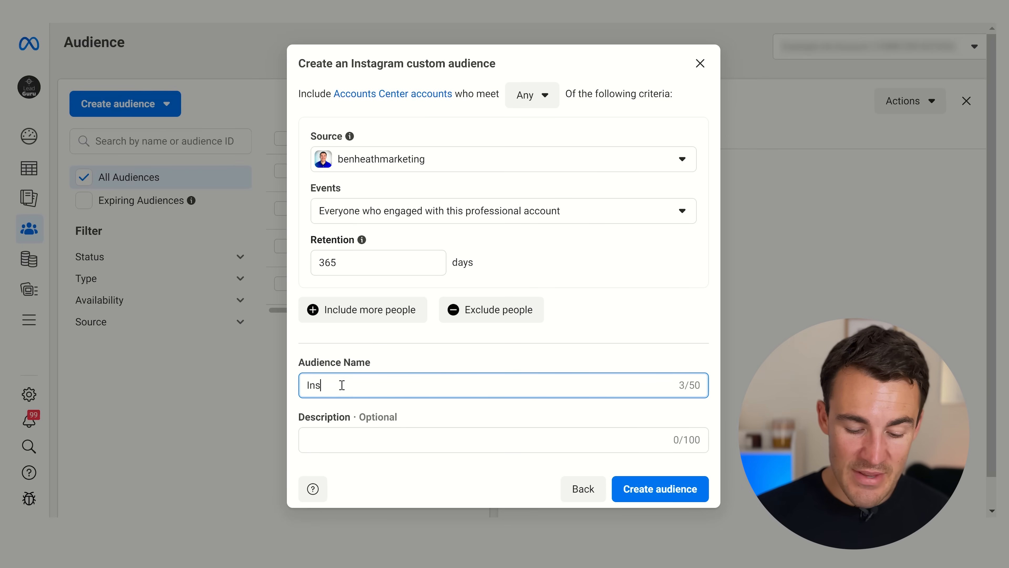
pyautogui.write('tagram')
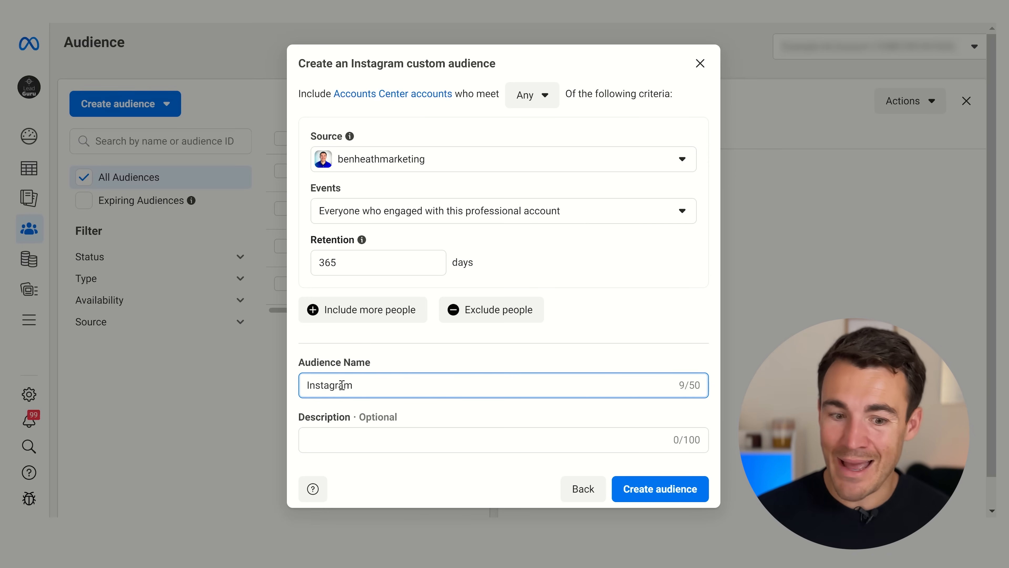
pyautogui.write('Engag')
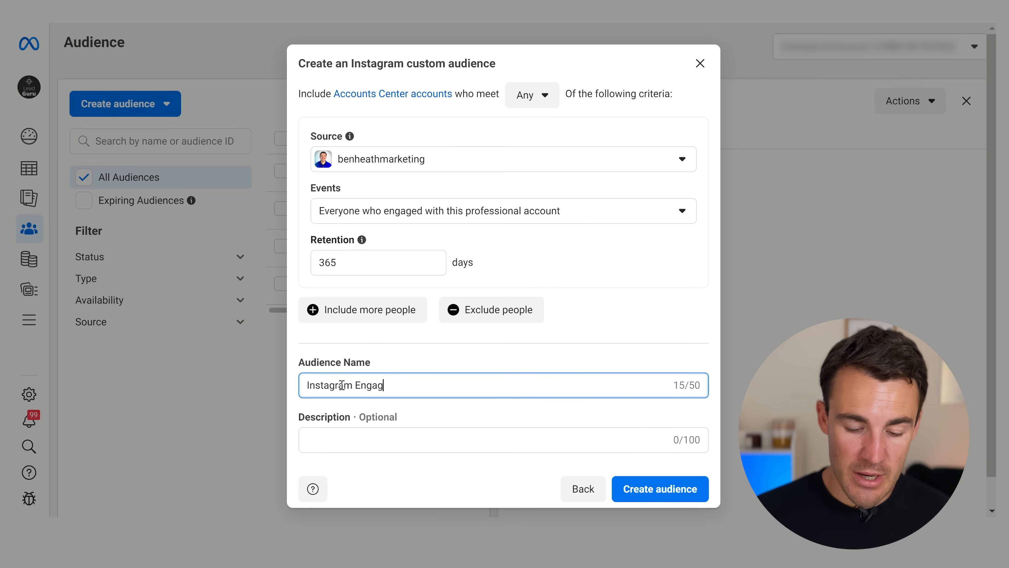
pyautogui.write('ers - 365')
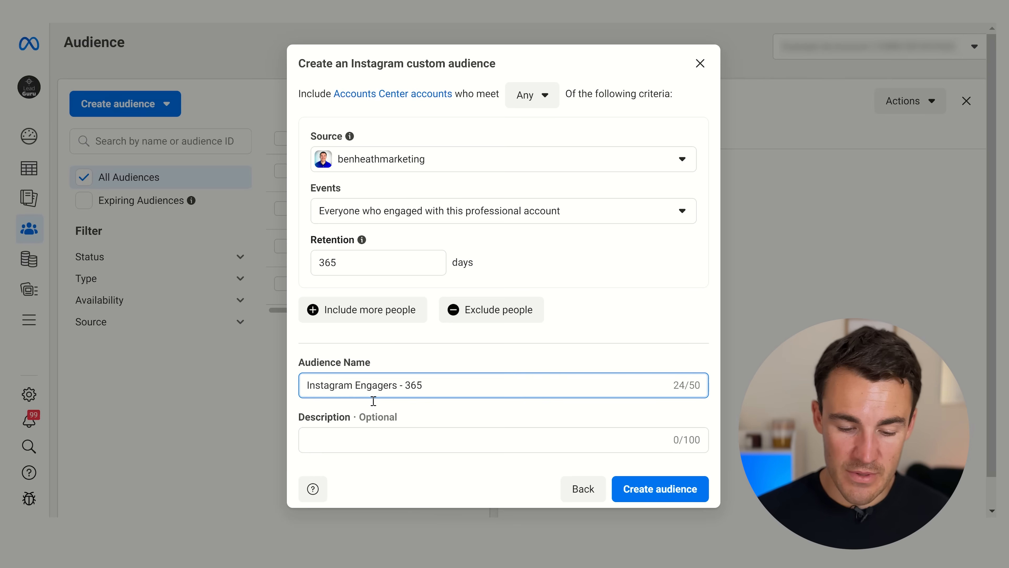
pyautogui.click(654, 493)
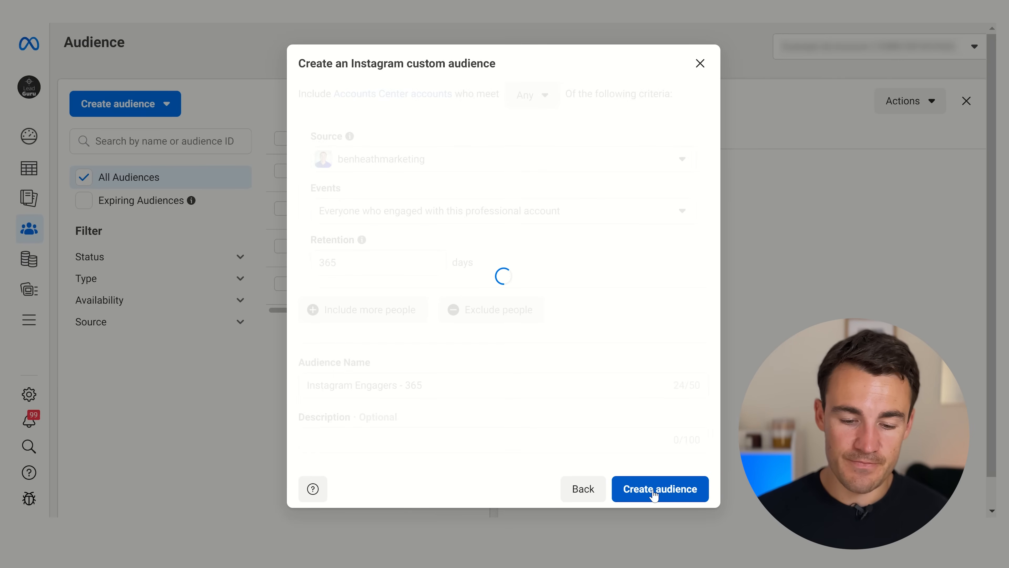
pyautogui.click(686, 480)
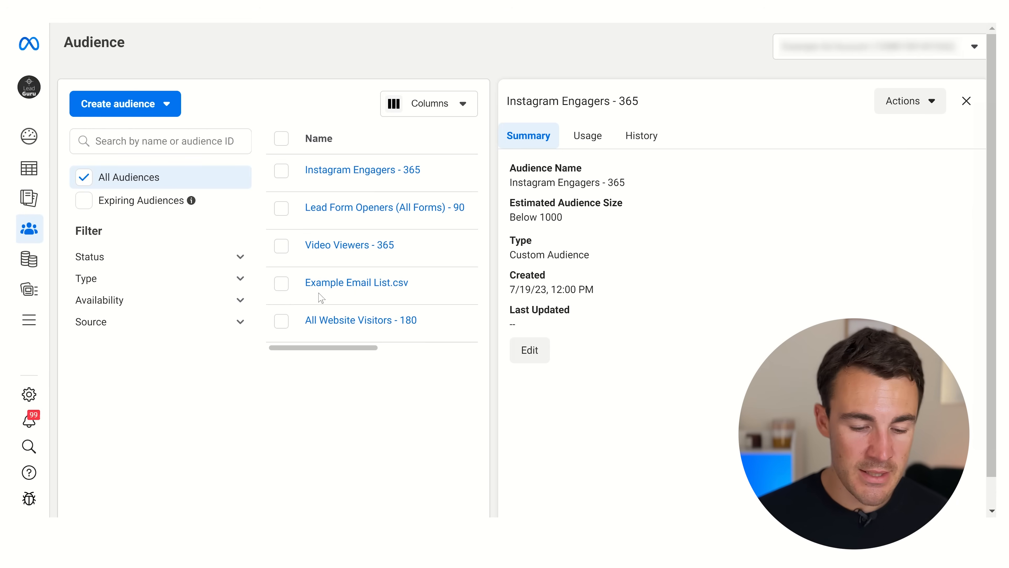
# Start a custom audience from the Facebook page and keep its event as Everyone who engaged with your Page.
pyautogui.click(154, 111)
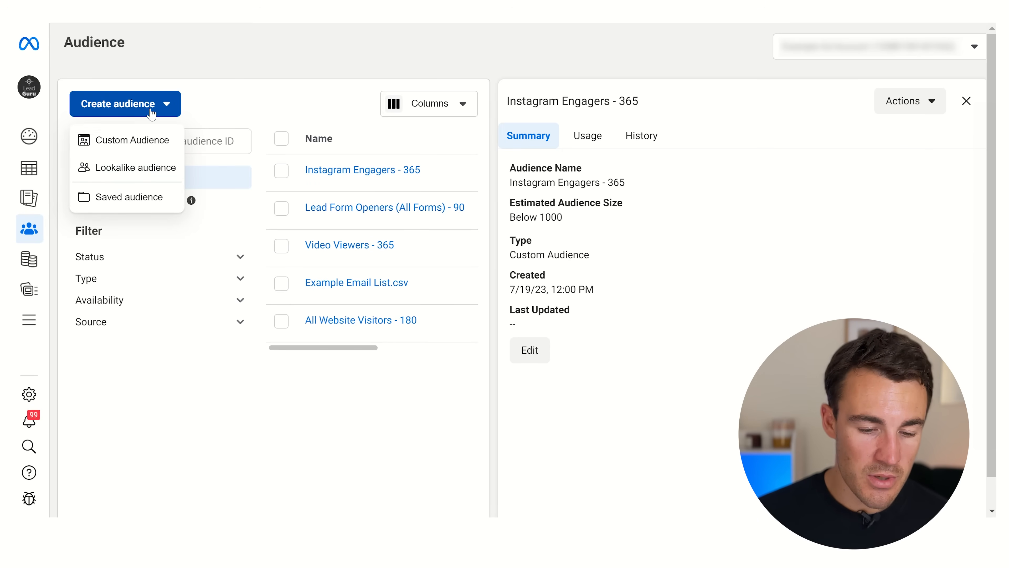
pyautogui.click(129, 137)
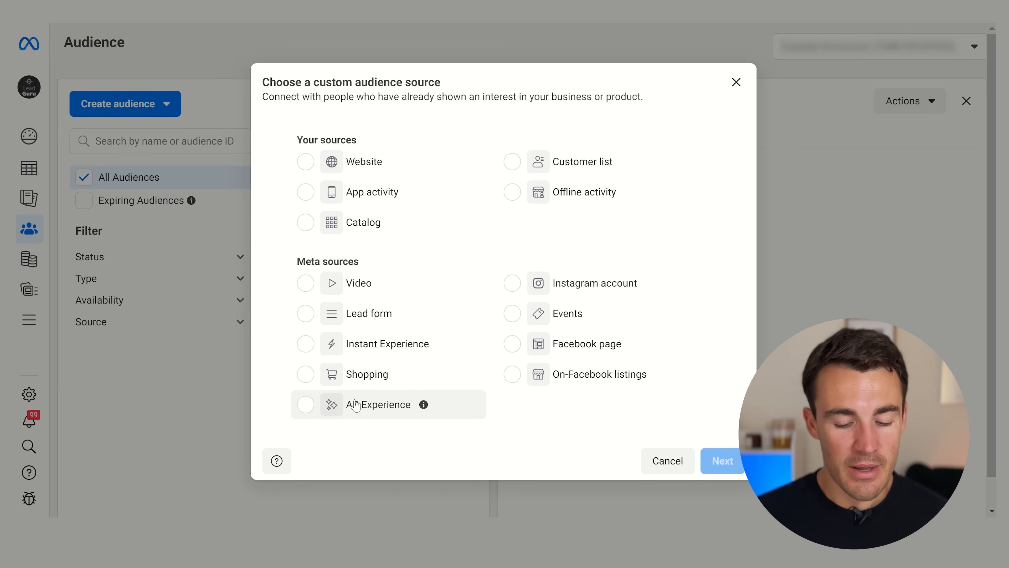
pyautogui.click(390, 414)
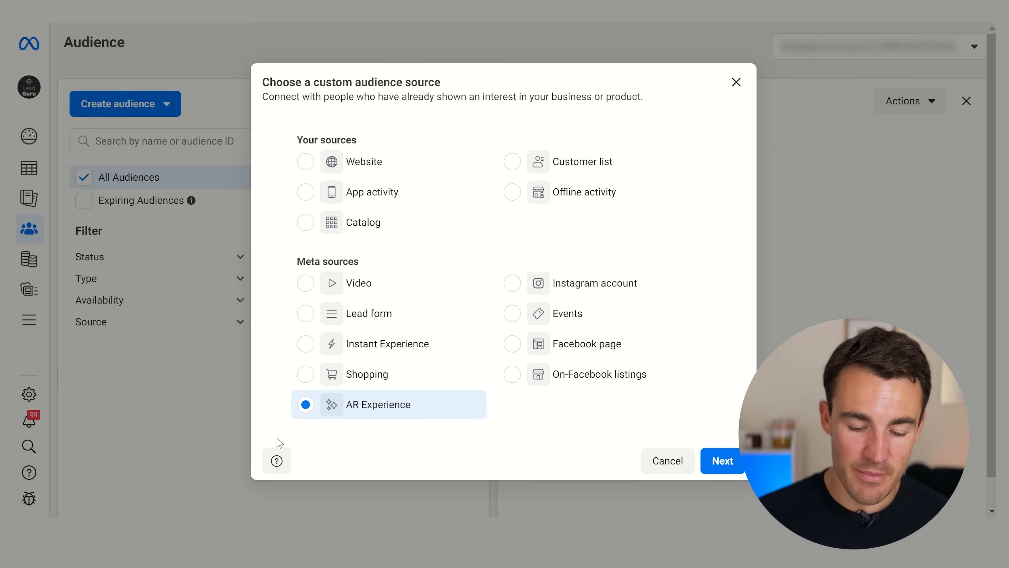
pyautogui.click(513, 345)
pyautogui.click(718, 460)
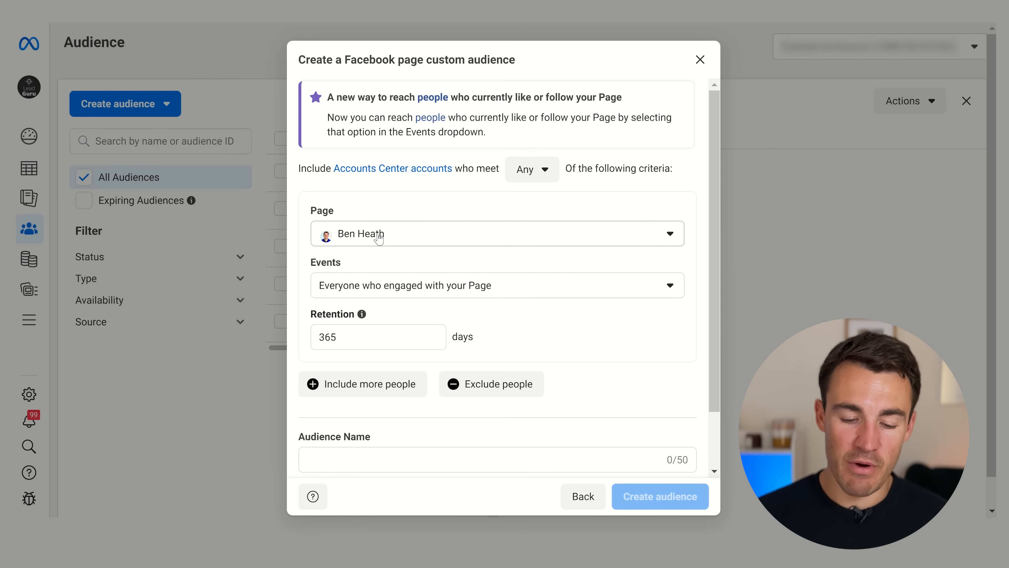
pyautogui.click(422, 291)
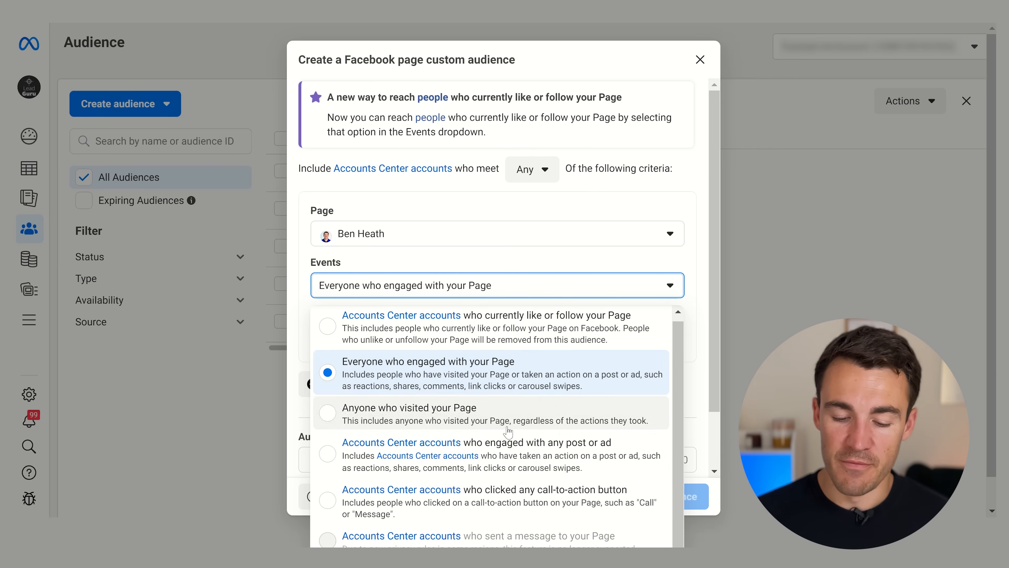
pyautogui.click(710, 310)
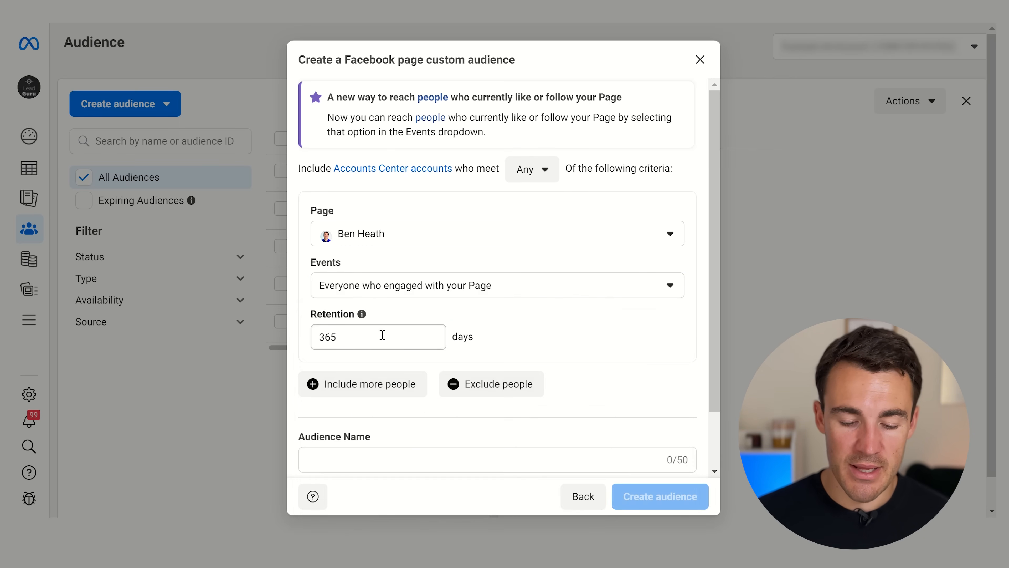
# Name the Facebook page audience Facebook Page Engagers - 365, then create it and close the confirmation.
pyautogui.click(347, 456)
pyautogui.write('Faceb')
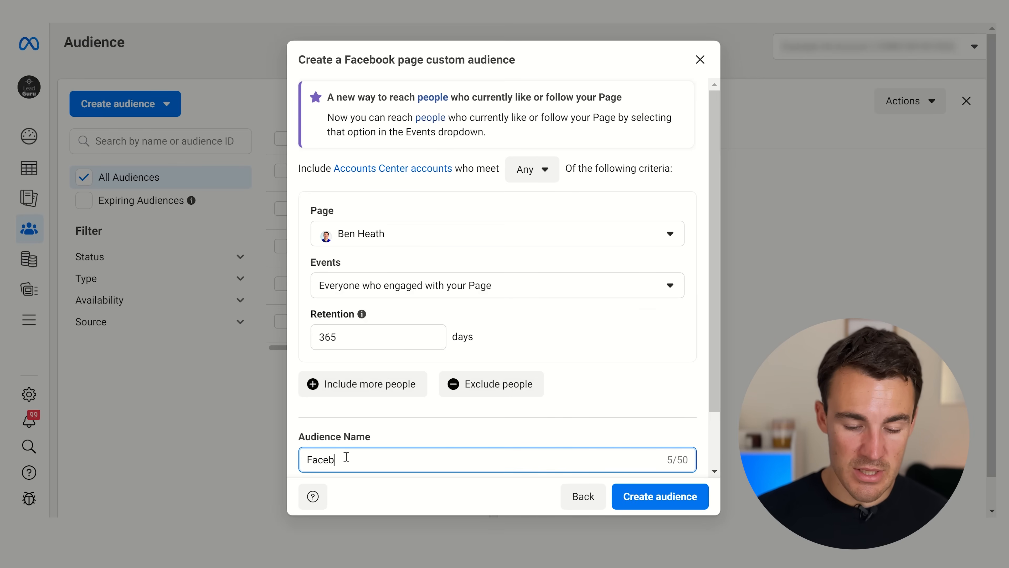
pyautogui.write('ook Page Engage')
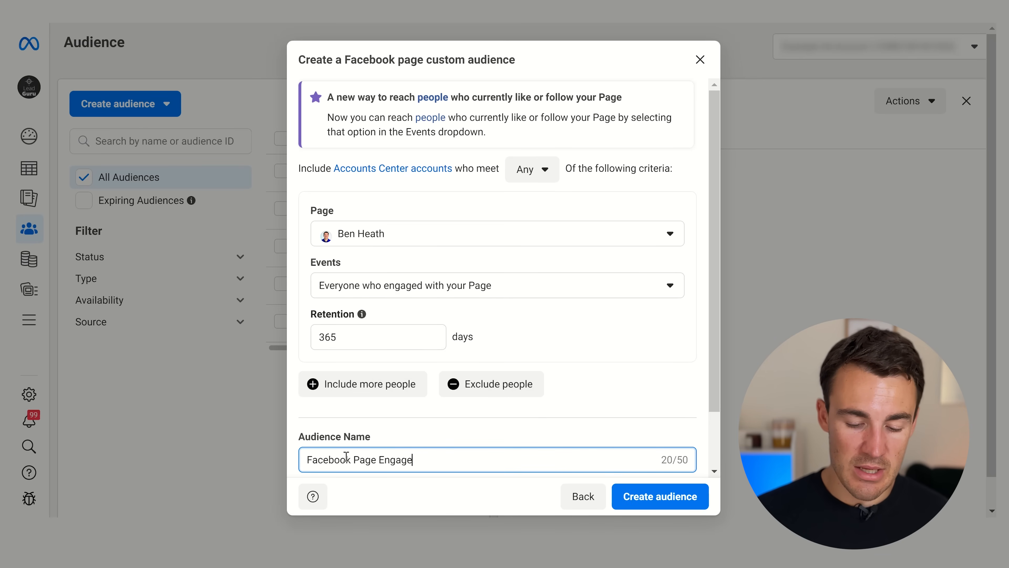
pyautogui.write('rs - 365')
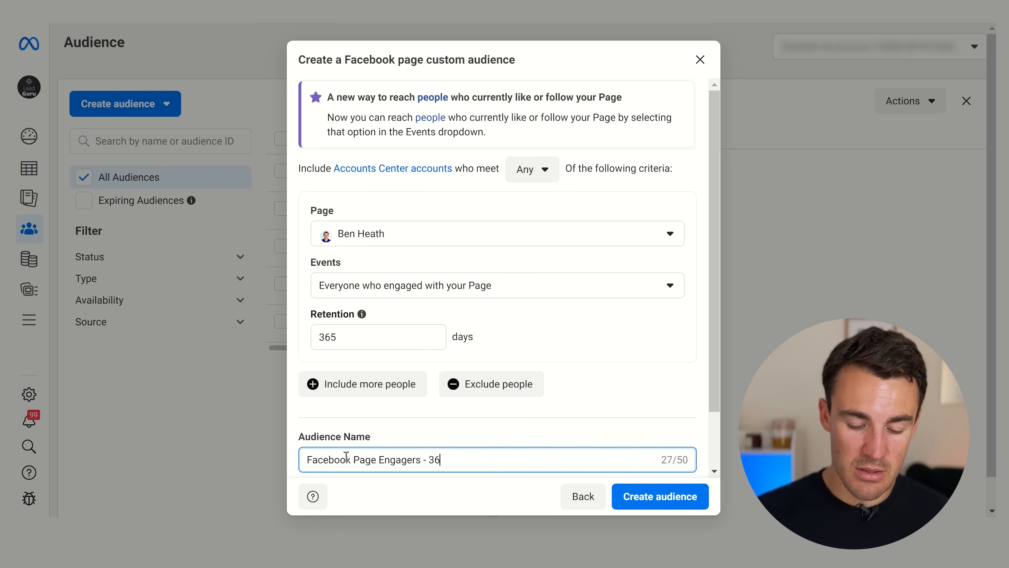
pyautogui.click(653, 497)
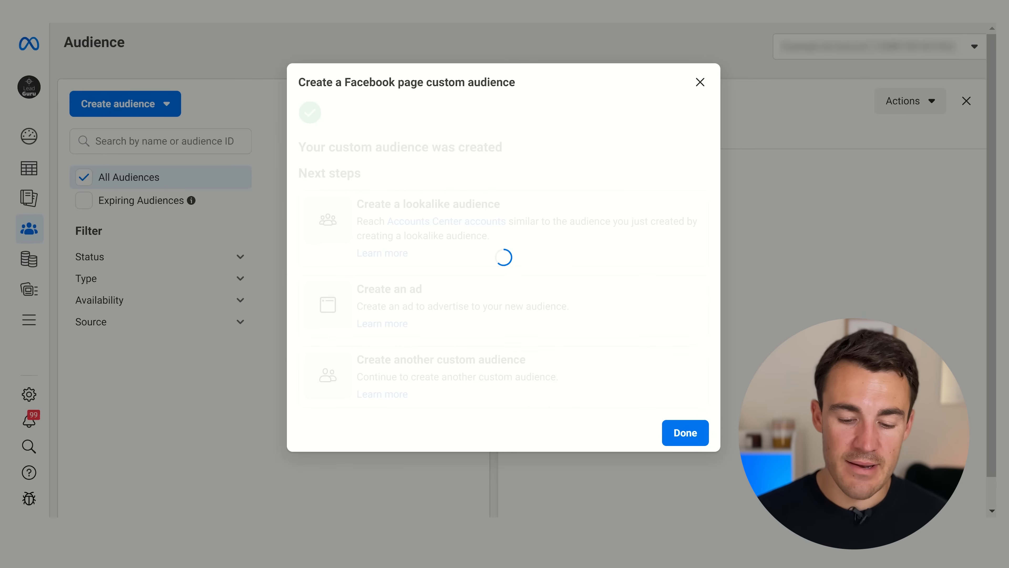
pyautogui.click(683, 481)
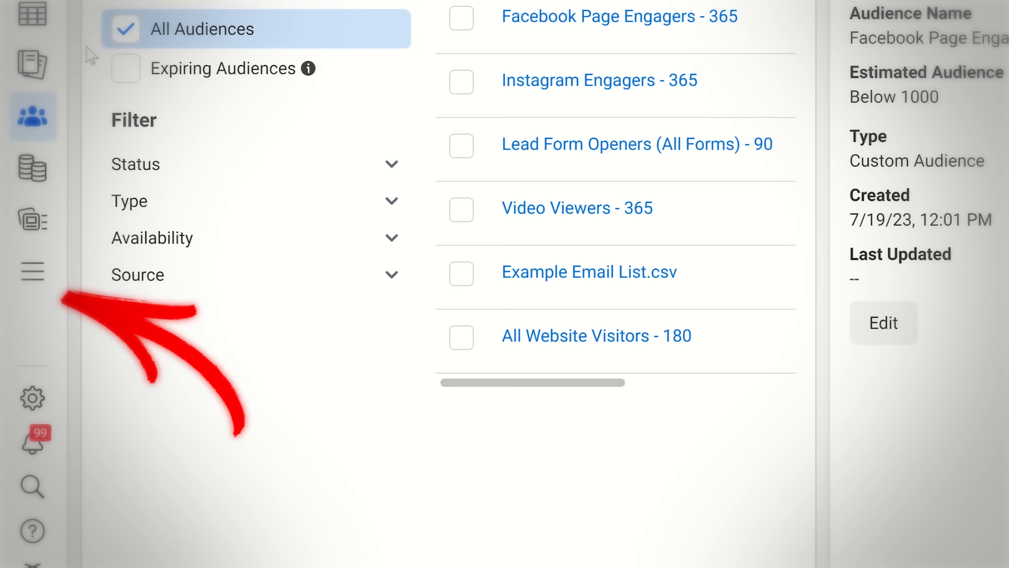
# Switch to Ads Manager and open the New Leads Ad Set of the draft New Leads Campaign for editing.
pyautogui.click(43, 259)
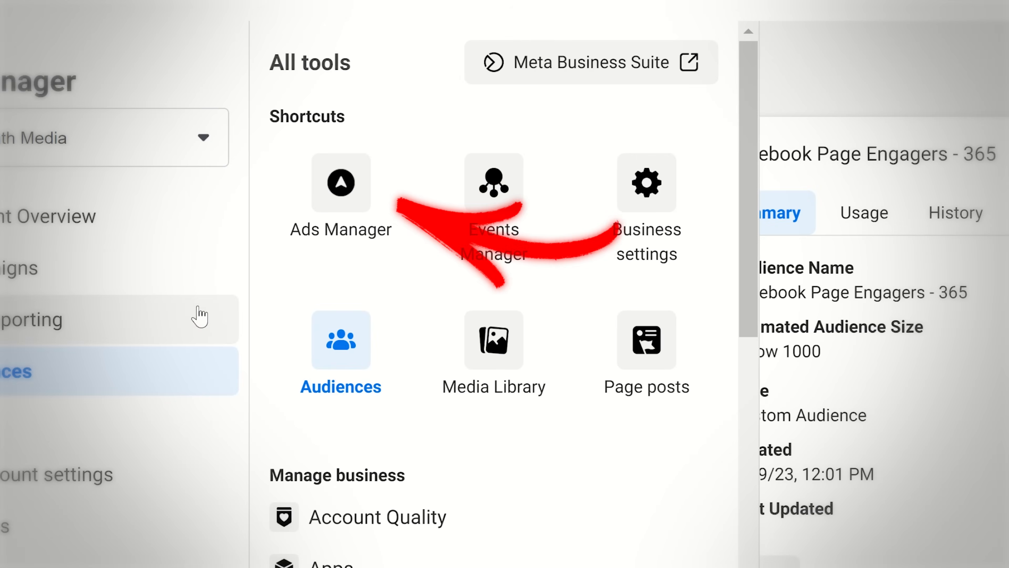
pyautogui.click(322, 217)
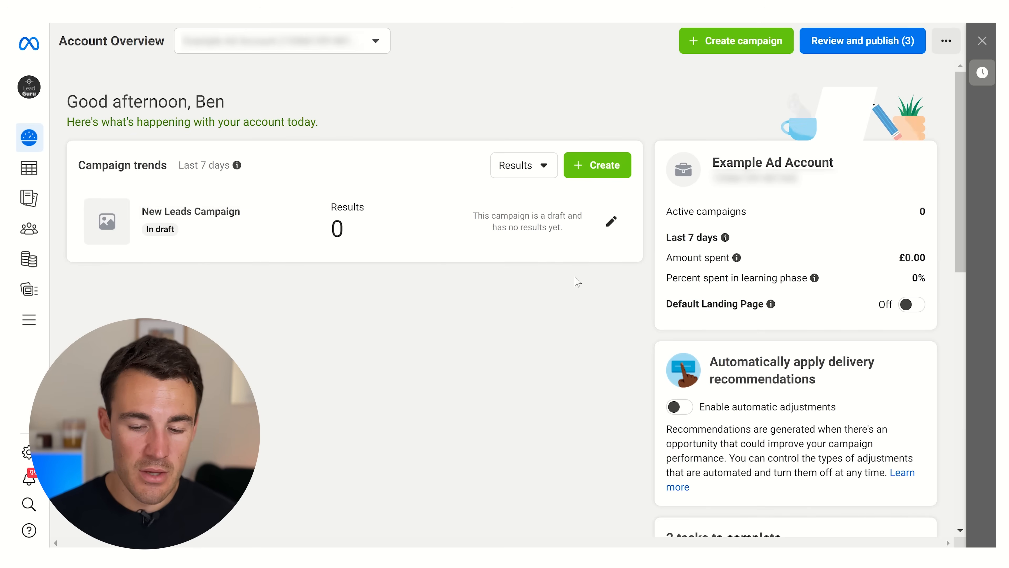
pyautogui.click(621, 226)
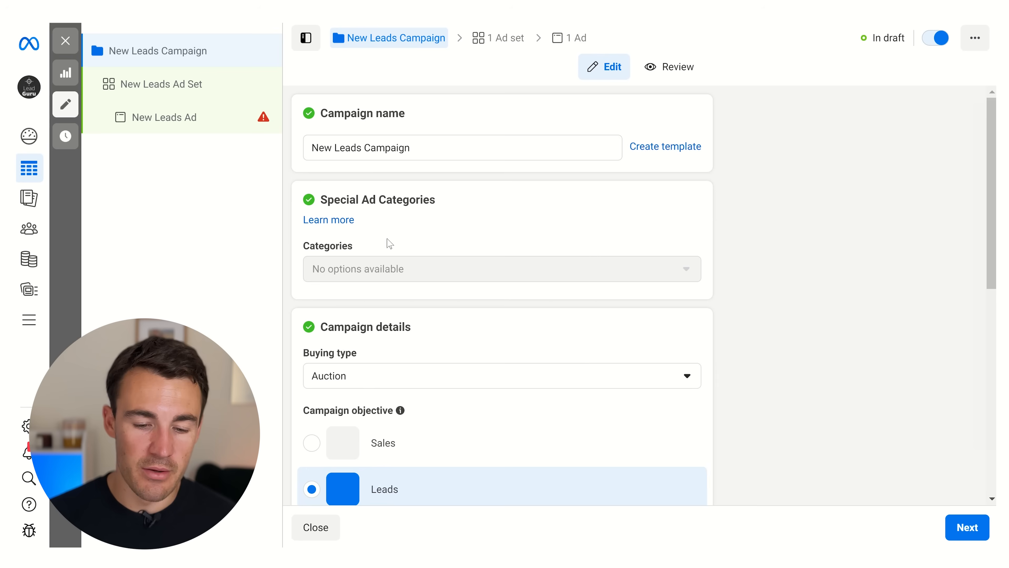
pyautogui.click(169, 88)
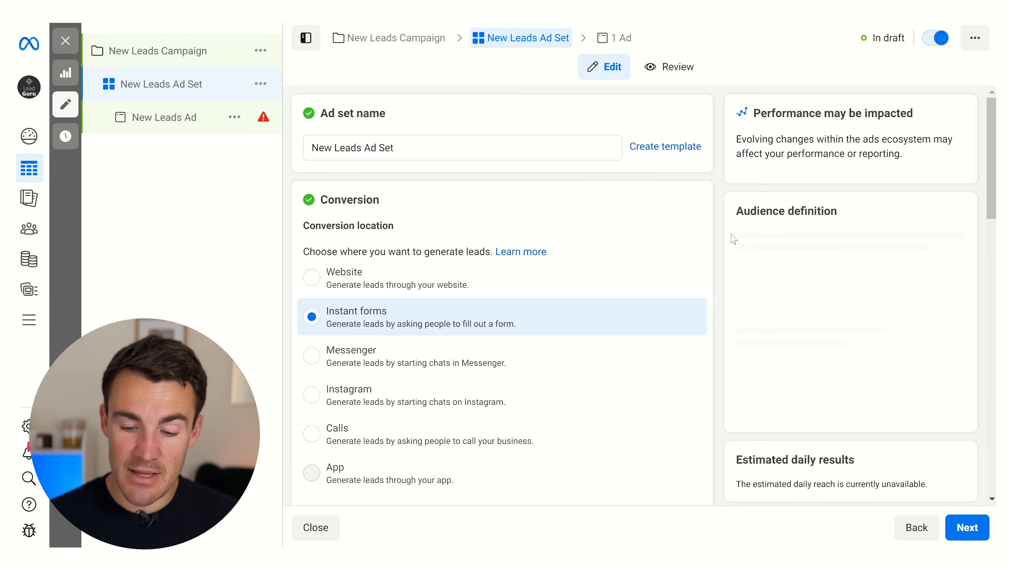
# Add All Website Visitors - 180 and Facebook Page Engagers - 365 as custom audiences in the ad set's targeting.
pyautogui.scroll(-15, 675, 234)
pyautogui.scroll(-8, 725, 246)
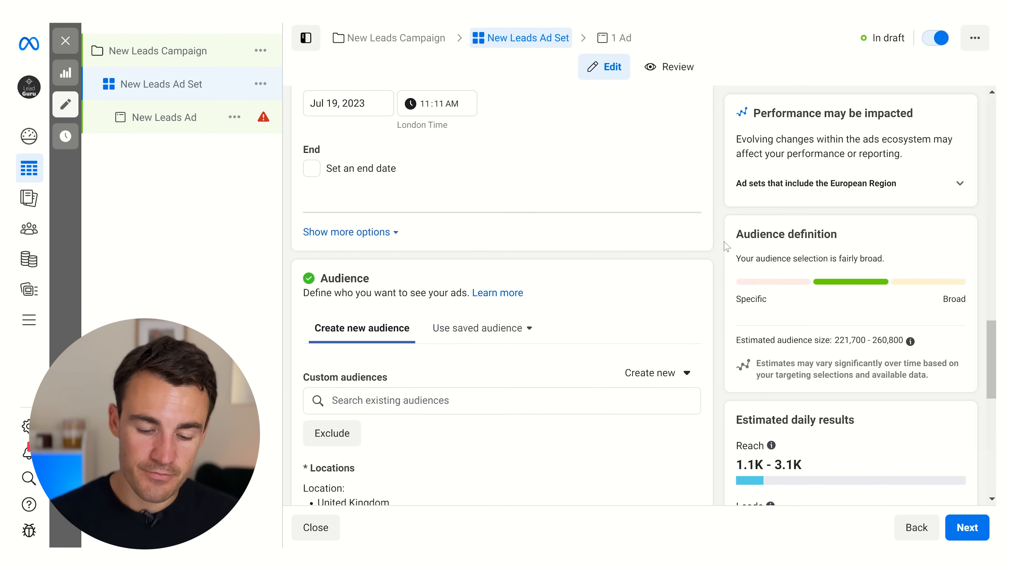
pyautogui.click(379, 239)
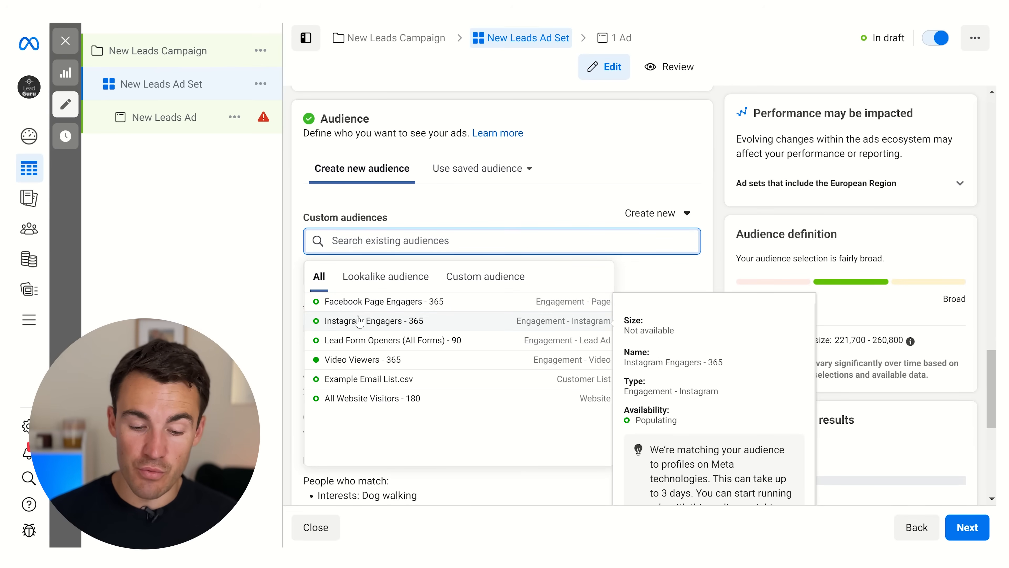
pyautogui.click(360, 399)
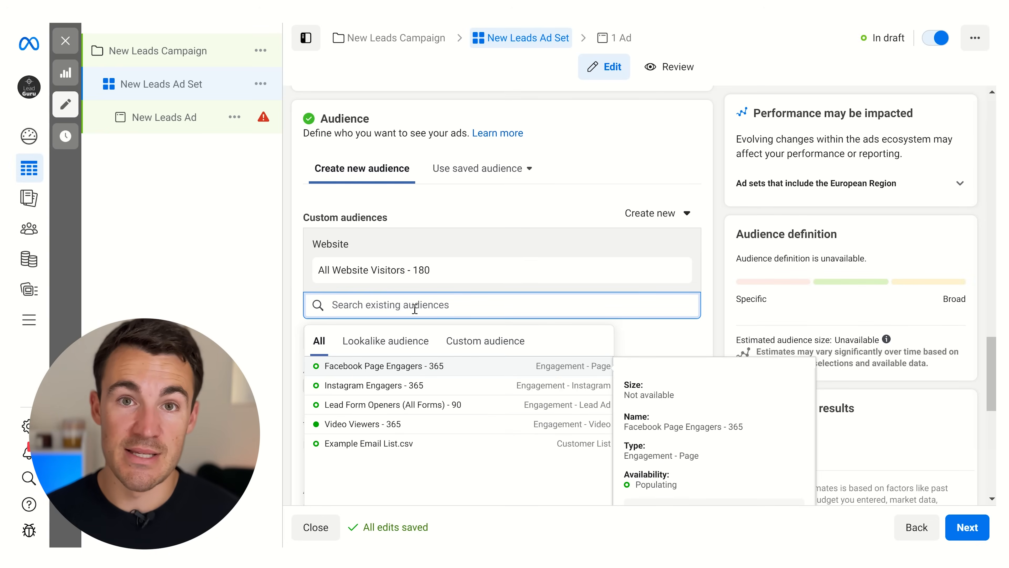
pyautogui.click(384, 365)
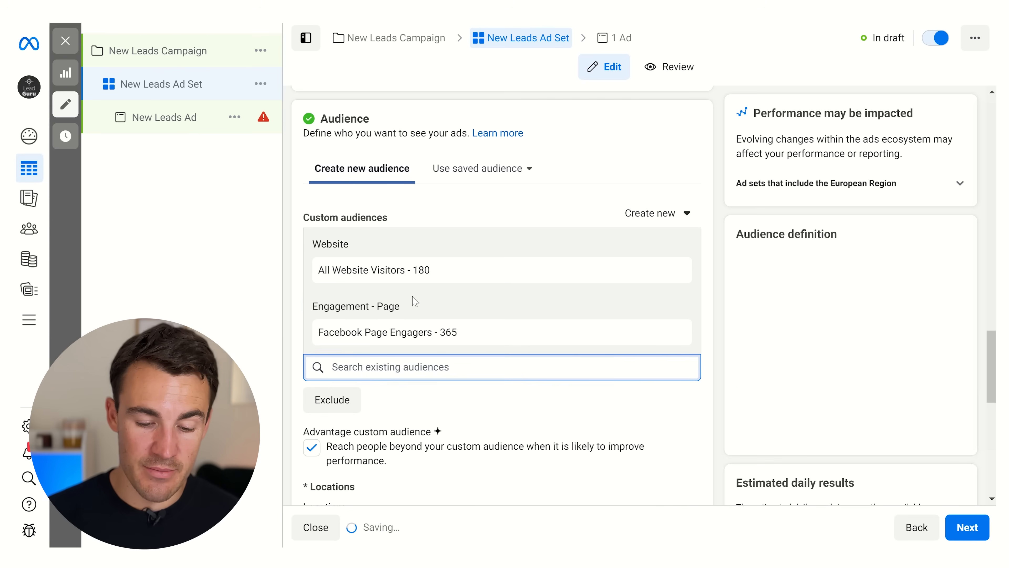
# Add Instagram Engagers - 365, Lead Form Openers (All Forms) - 90 and Video Viewers - 365 to the ad set's custom audiences.
pyautogui.click(358, 428)
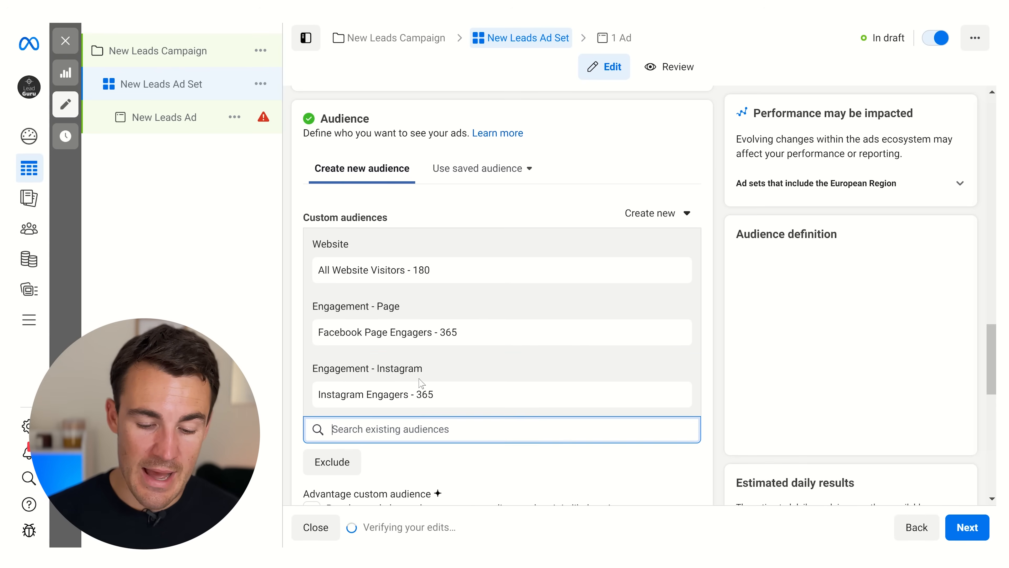
pyautogui.click(374, 490)
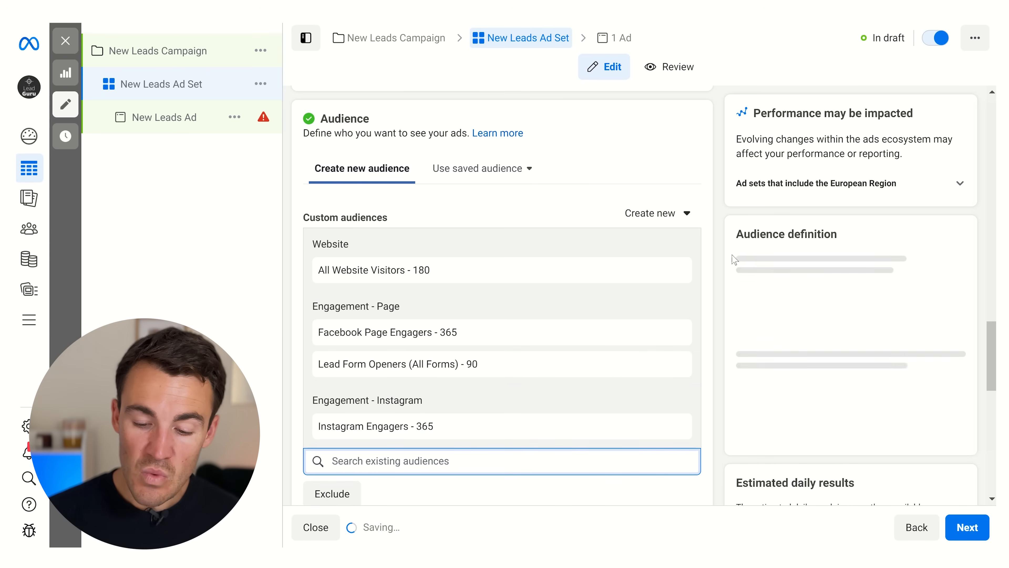
pyautogui.scroll(-3, 710, 270)
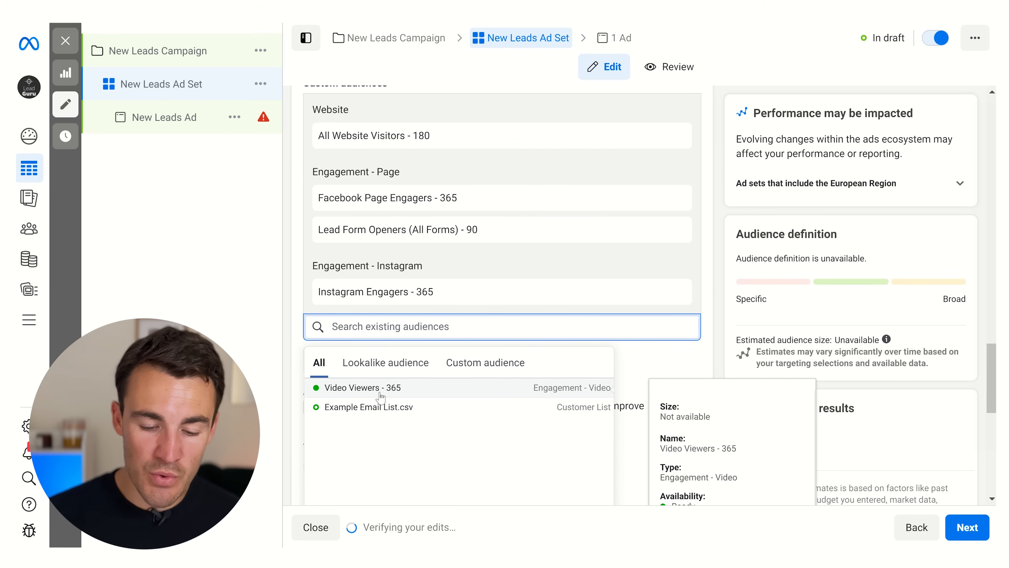
pyautogui.click(363, 387)
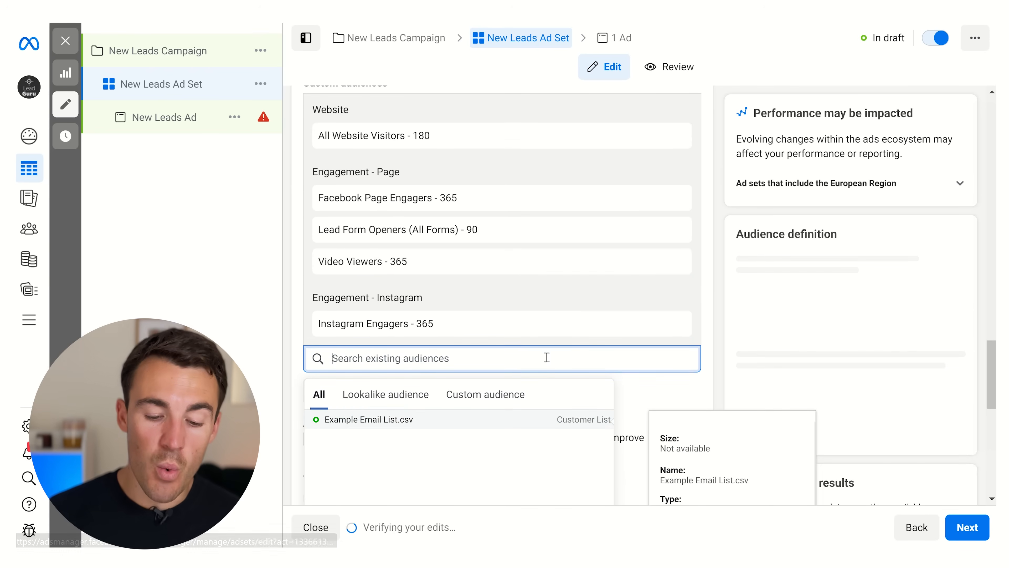
# Add the Example Email List.csv customer list to the ad set's custom audiences and turn off Advantage custom audience.
pyautogui.click(363, 421)
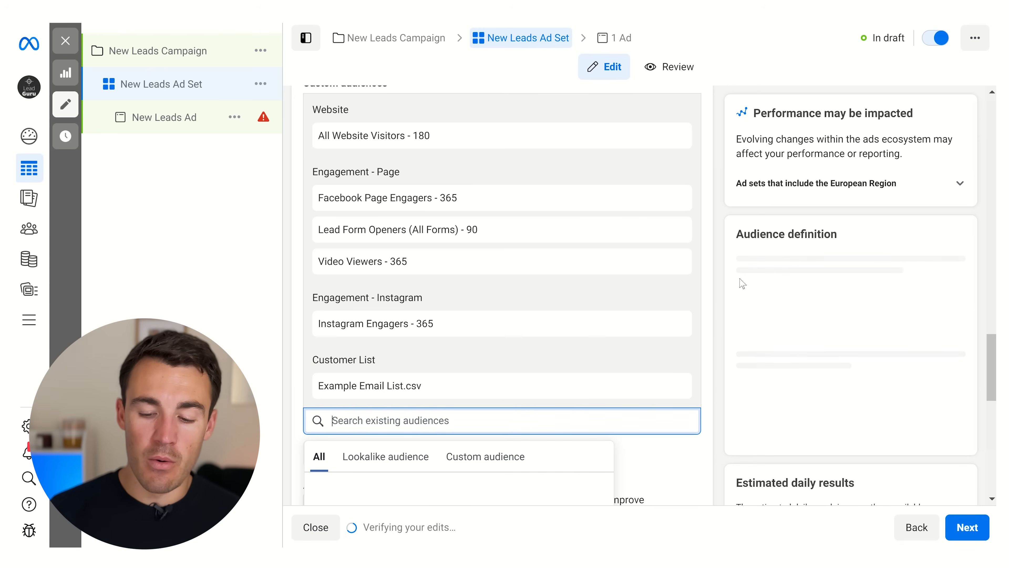
pyautogui.click(719, 285)
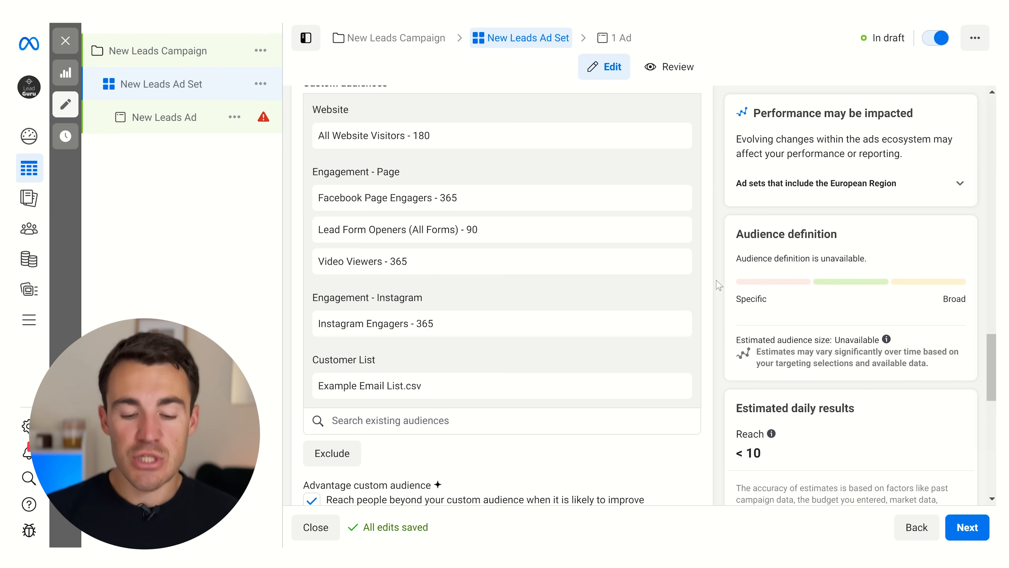
pyautogui.scroll(-10, 711, 298)
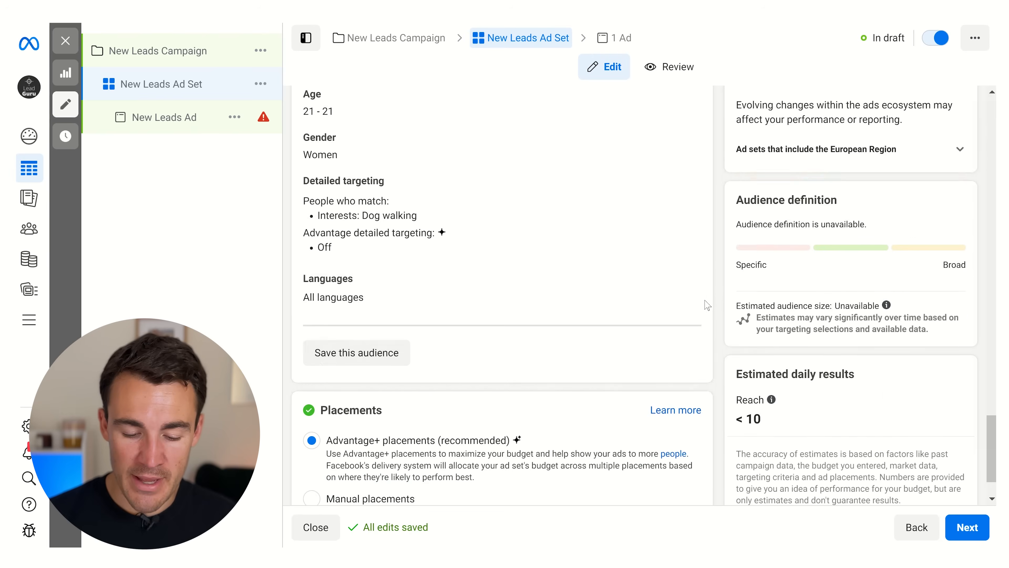
pyautogui.scroll(2, 340, 263)
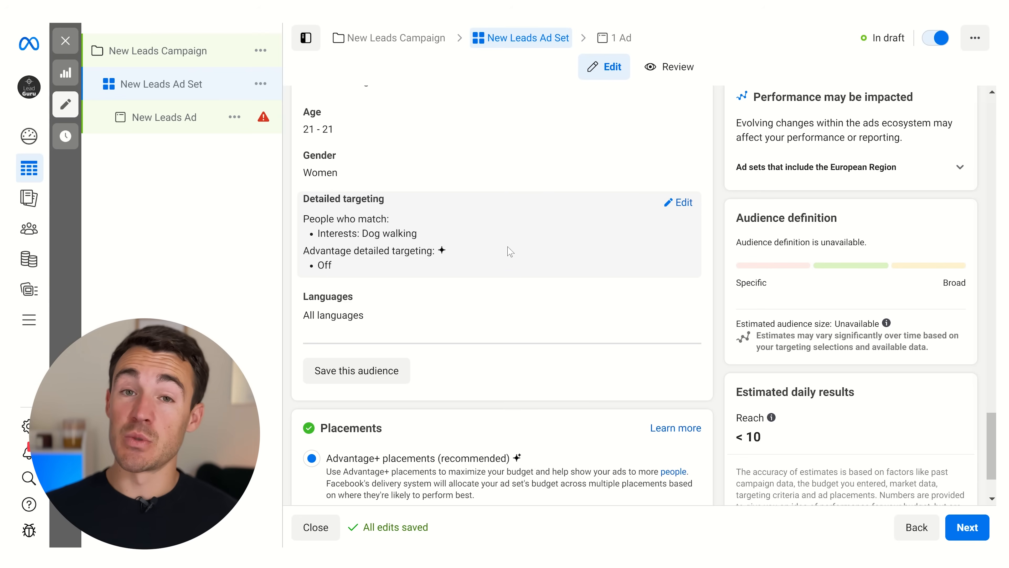
pyautogui.scroll(15, 510, 251)
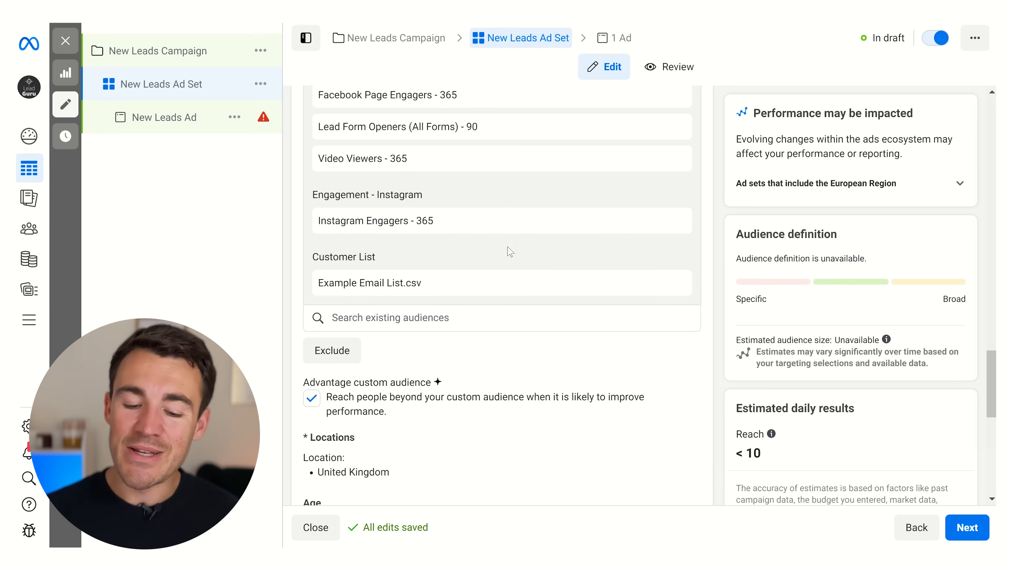
pyautogui.scroll(-2, 446, 308)
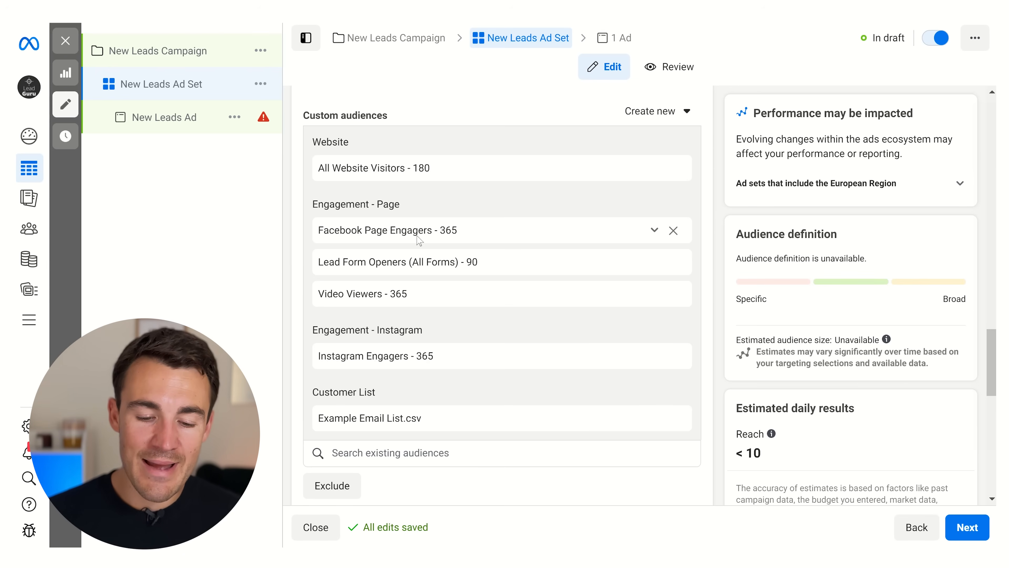
pyautogui.scroll(-5, 707, 267)
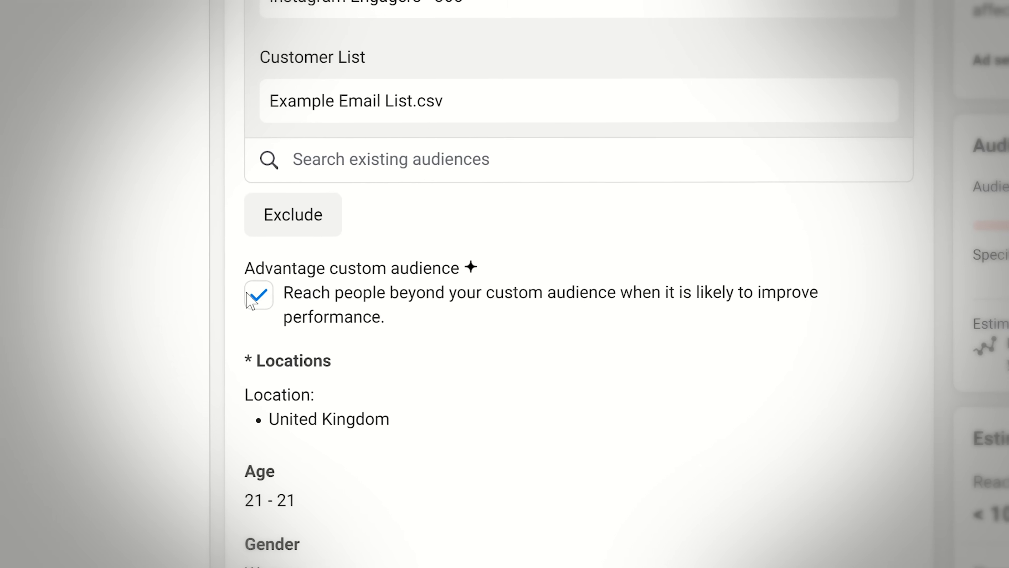
pyautogui.click(311, 322)
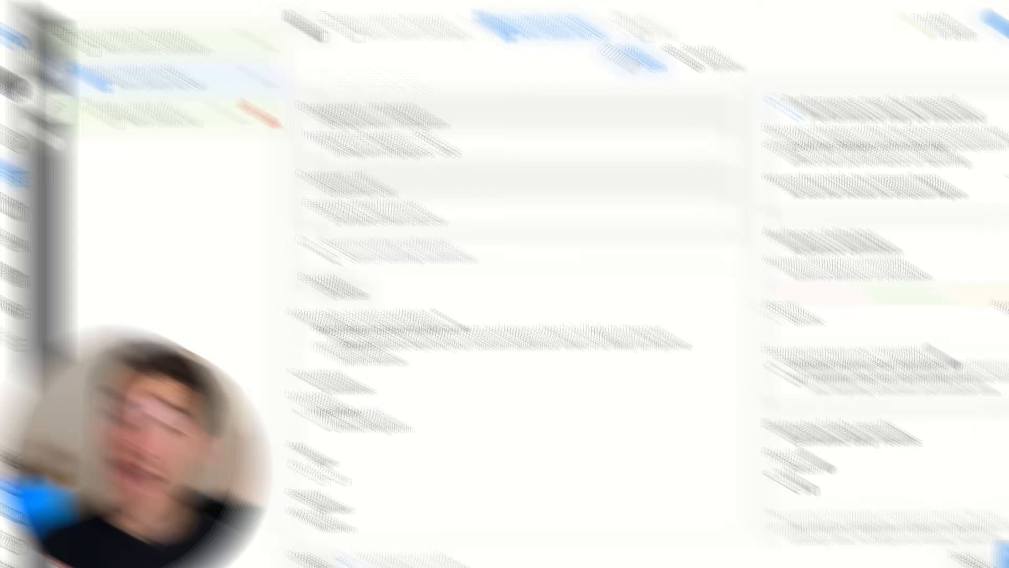
# Set the ad set's targeted age range to 18 to 65+.
pyautogui.scroll(5, 335, 254)
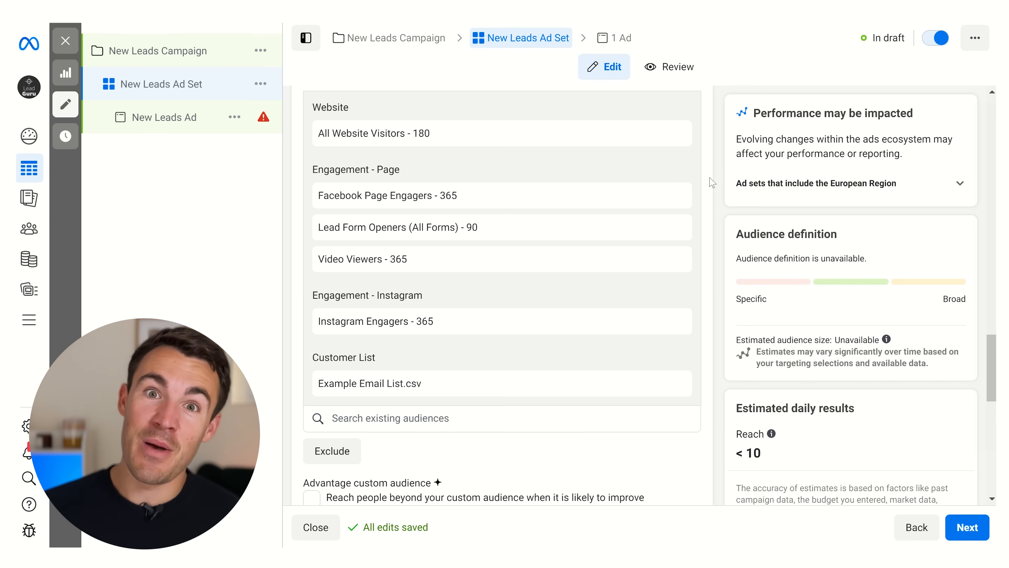
pyautogui.scroll(-3, 501, 279)
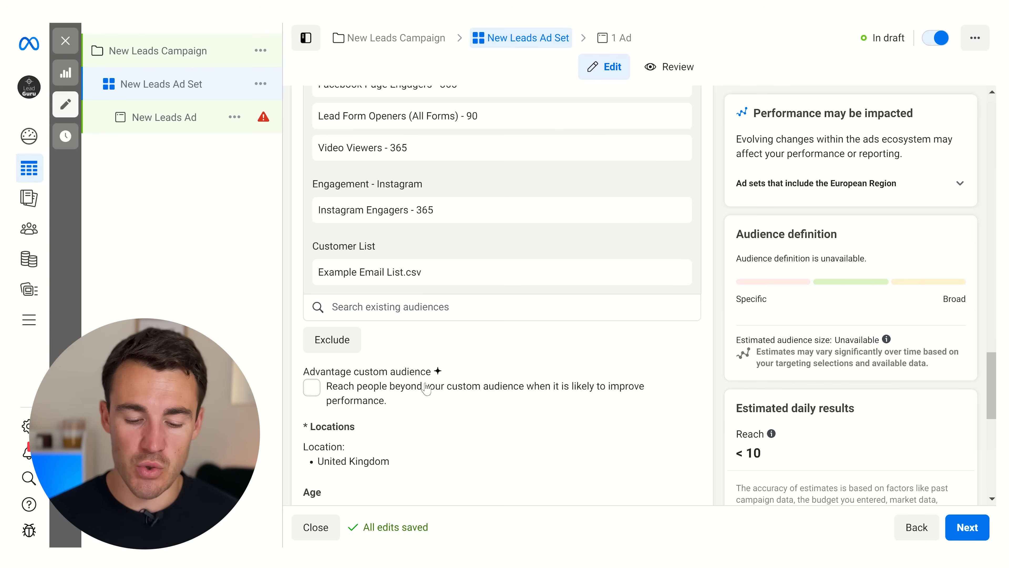
pyautogui.scroll(-1, 715, 342)
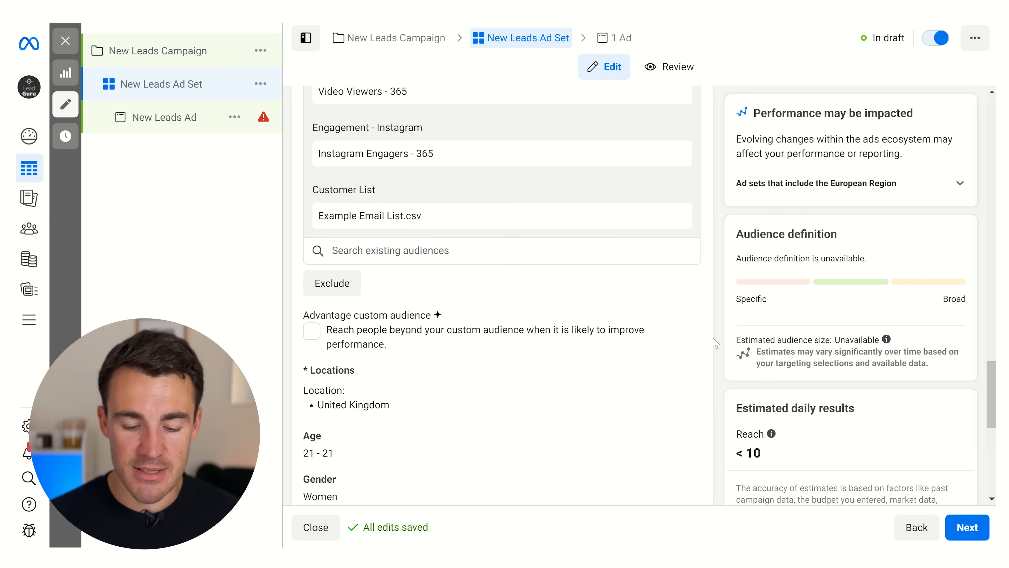
pyautogui.scroll(-1, 715, 343)
pyautogui.scroll(6, 715, 342)
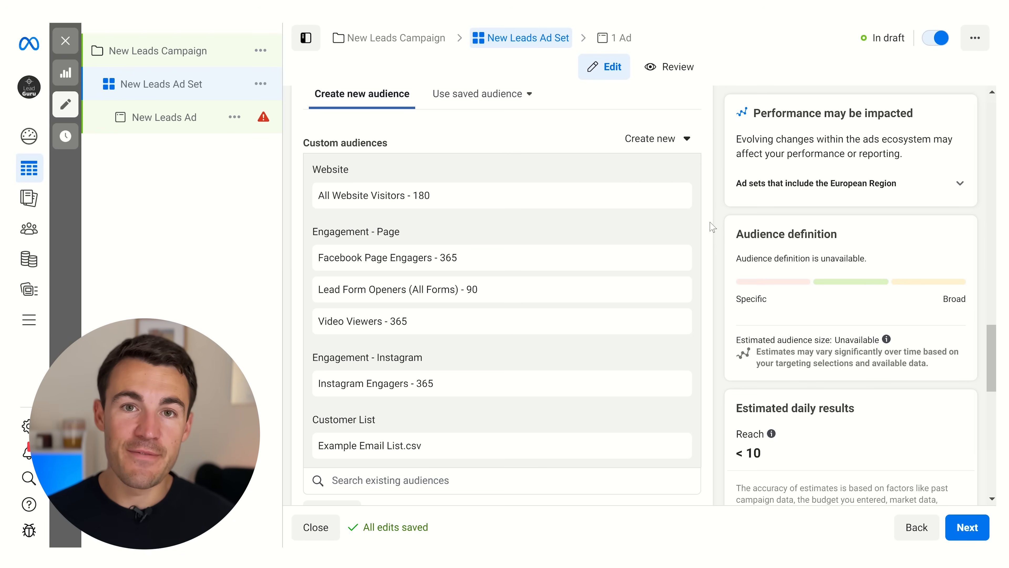
pyautogui.scroll(-5, 711, 227)
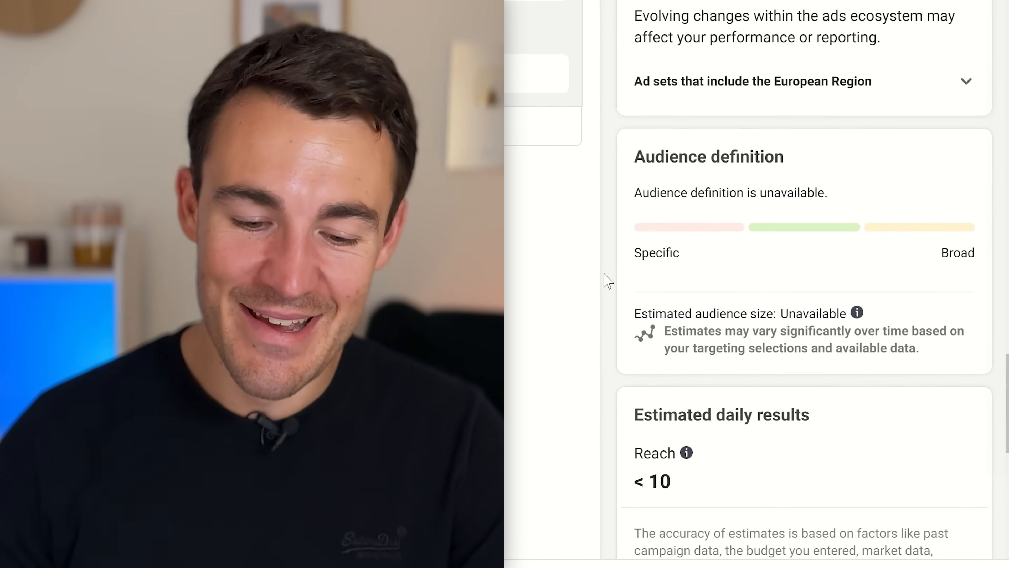
pyautogui.scroll(-1, 603, 275)
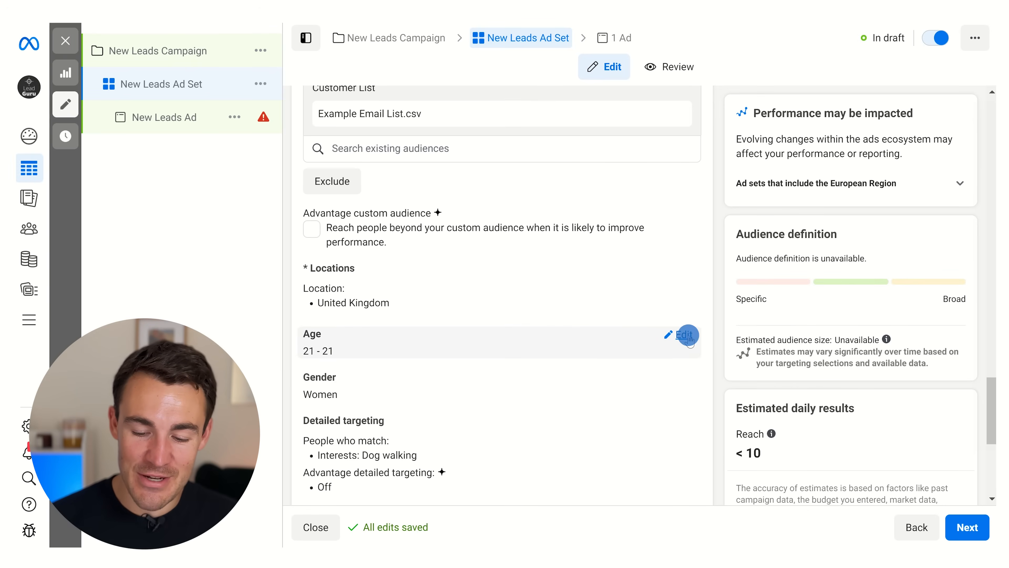
pyautogui.click(680, 334)
pyautogui.click(354, 356)
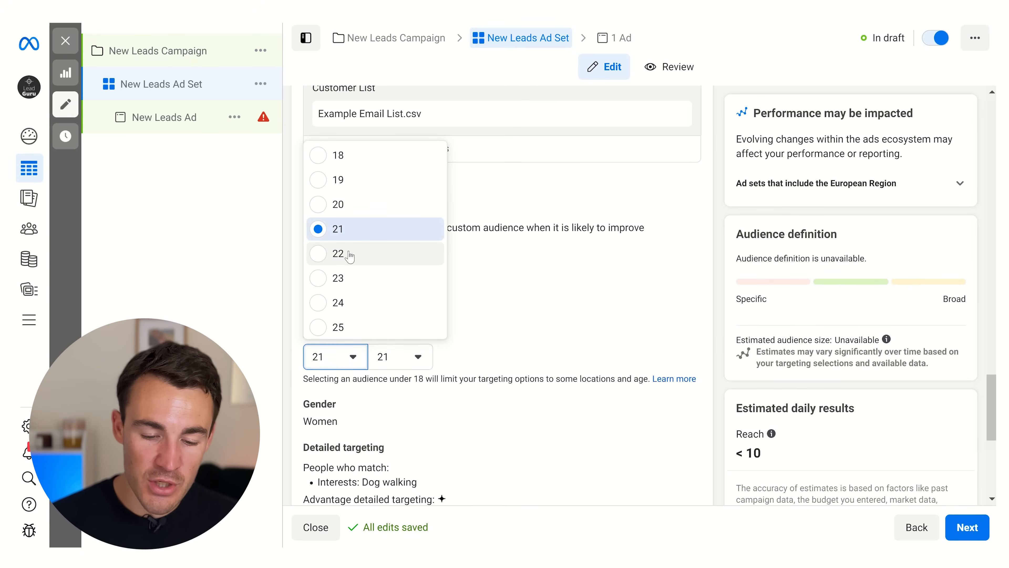
pyautogui.click(335, 155)
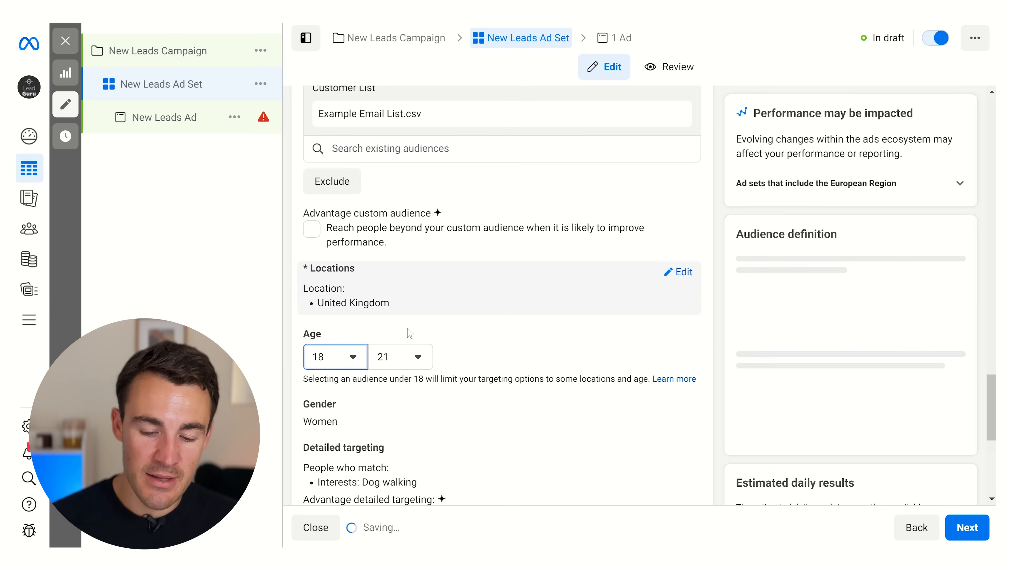
pyautogui.click(417, 356)
pyautogui.scroll(-5, 431, 279)
pyautogui.scroll(-8, 409, 318)
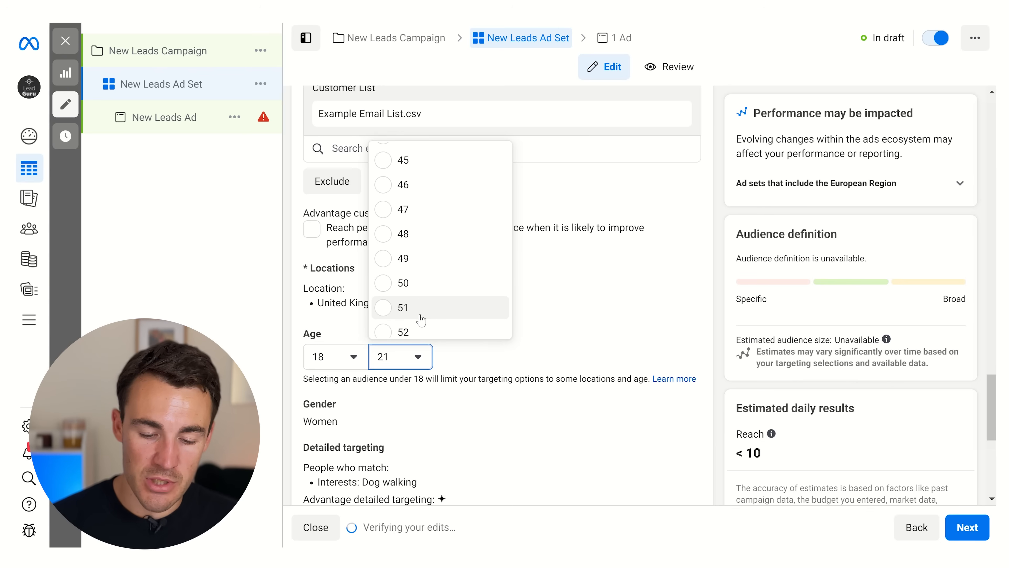
pyautogui.click(422, 324)
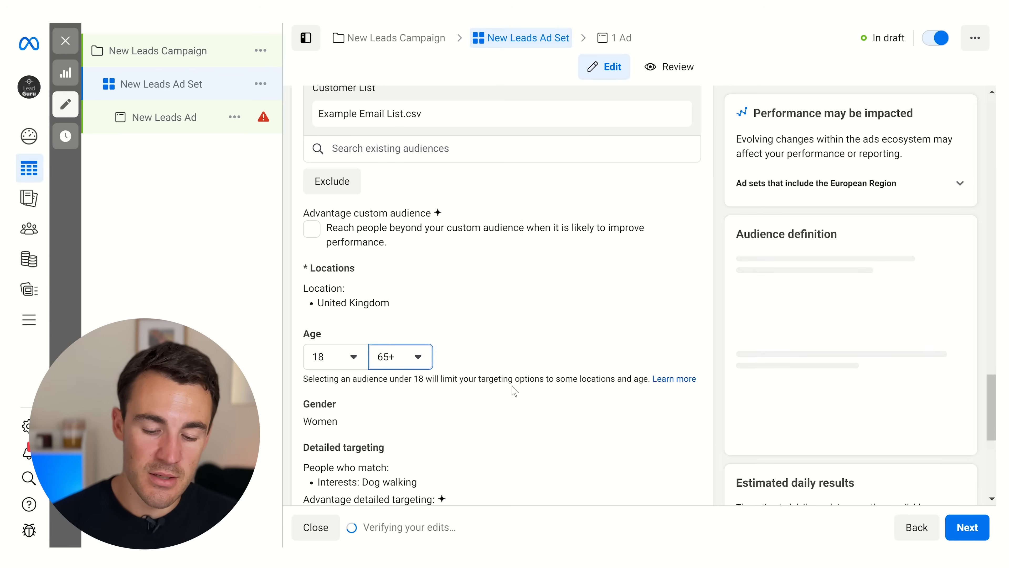
# Remove the Dog walking interest from detailed targeting and set the targeted gender to All.
pyautogui.scroll(-5, 450, 304)
pyautogui.click(680, 274)
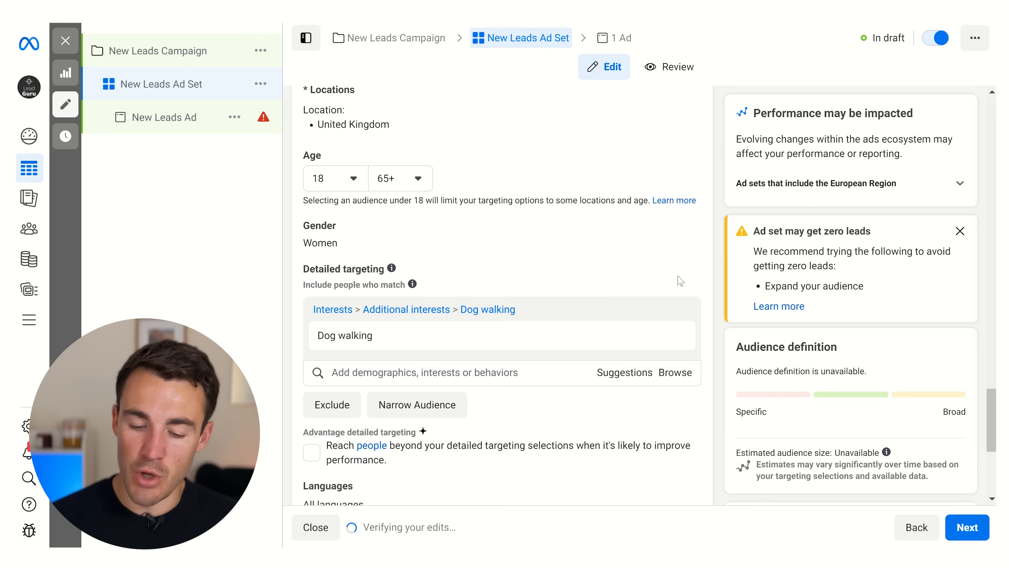
pyautogui.click(677, 338)
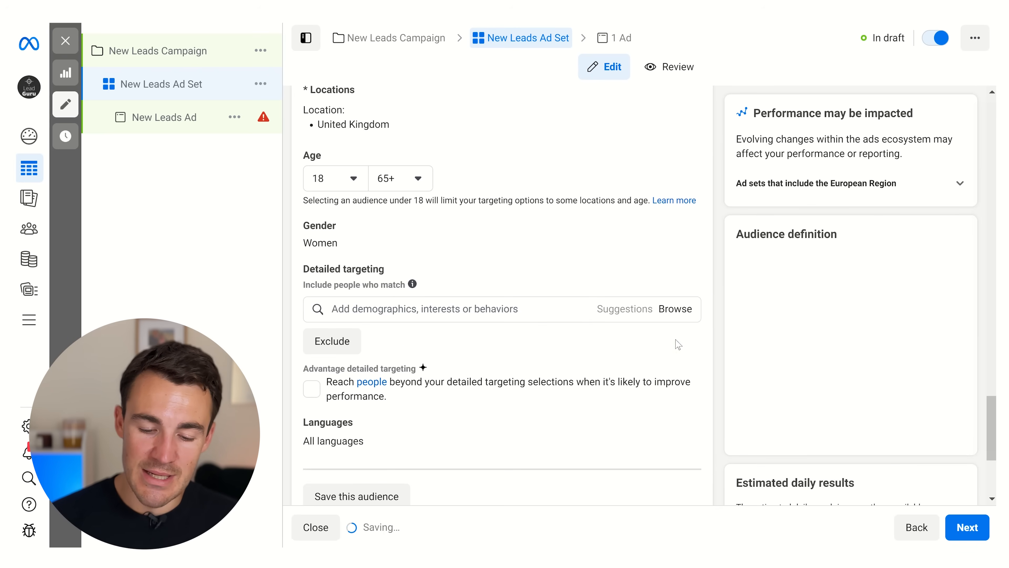
pyautogui.scroll(2, 364, 336)
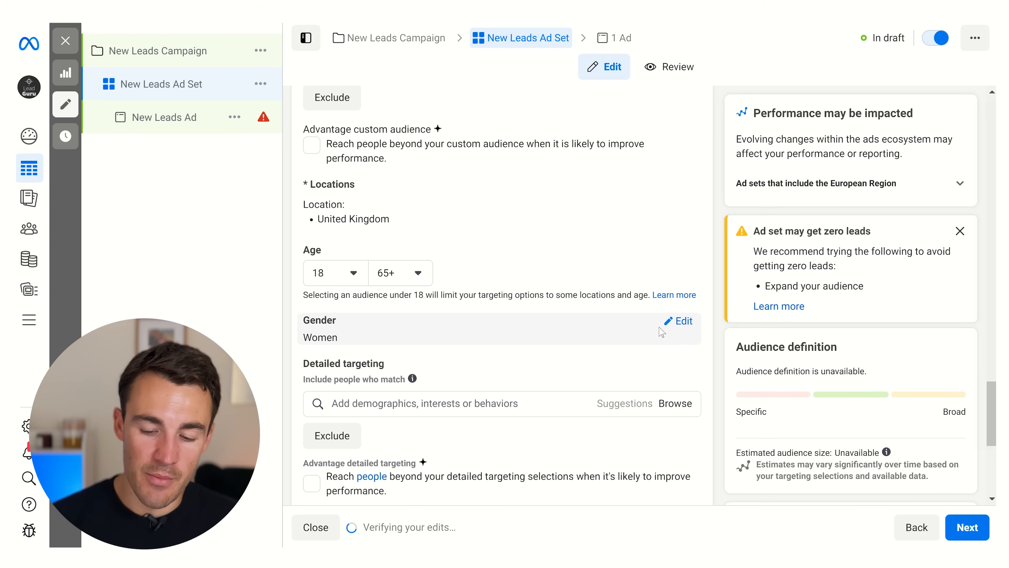
pyautogui.click(682, 321)
pyautogui.click(311, 339)
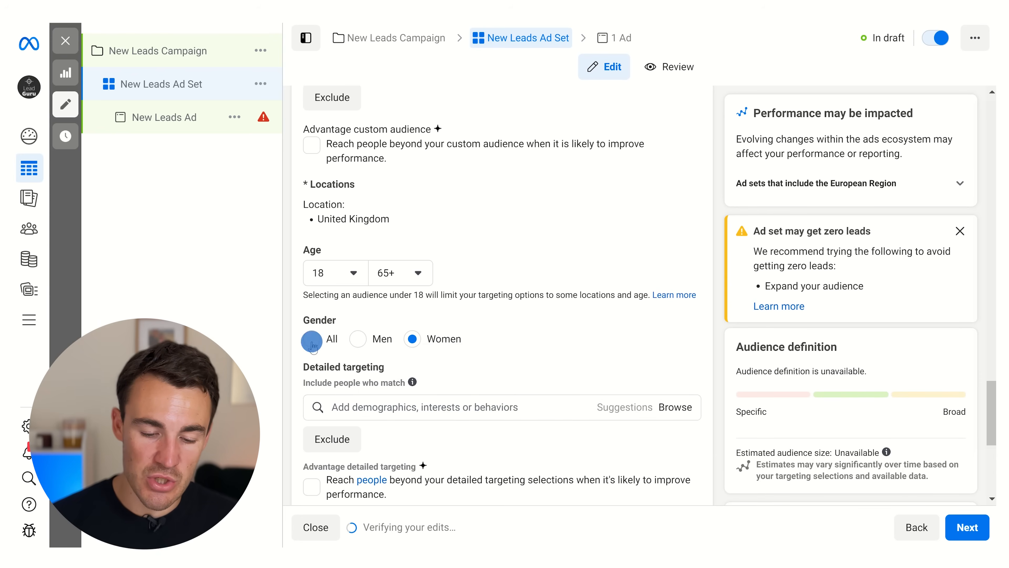
pyautogui.scroll(8, 704, 247)
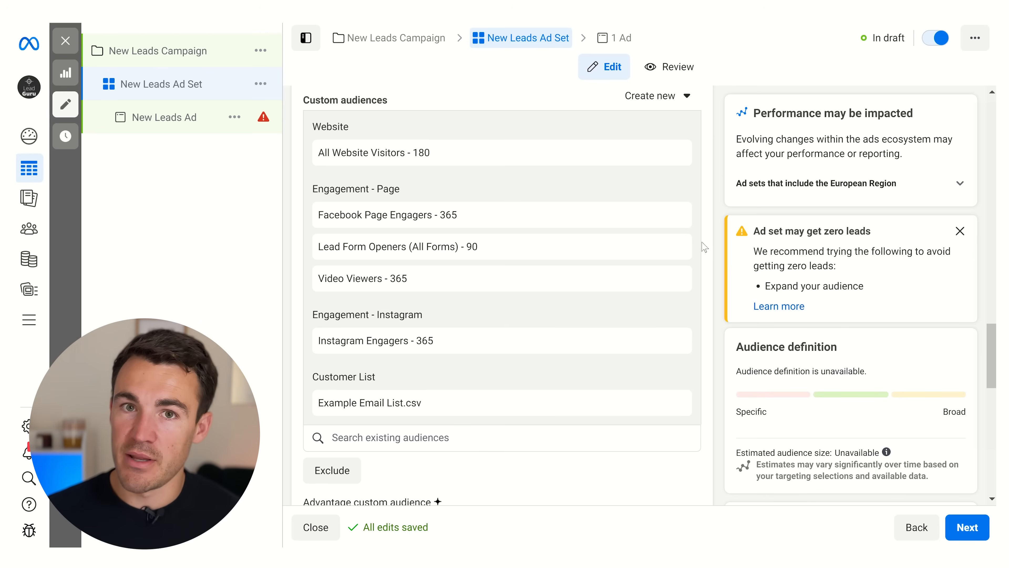
pyautogui.scroll(-5, 704, 247)
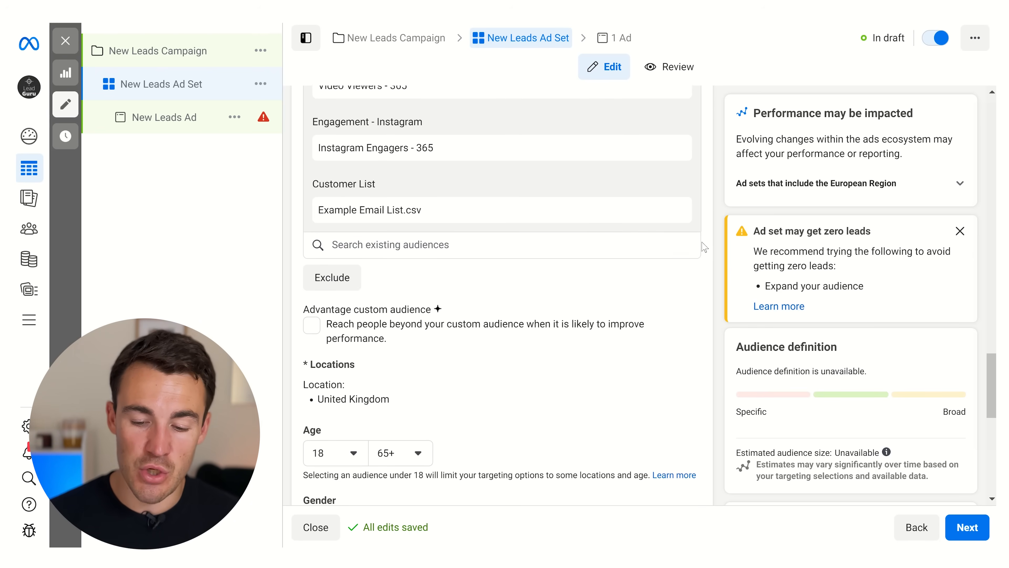
pyautogui.scroll(-7, 705, 247)
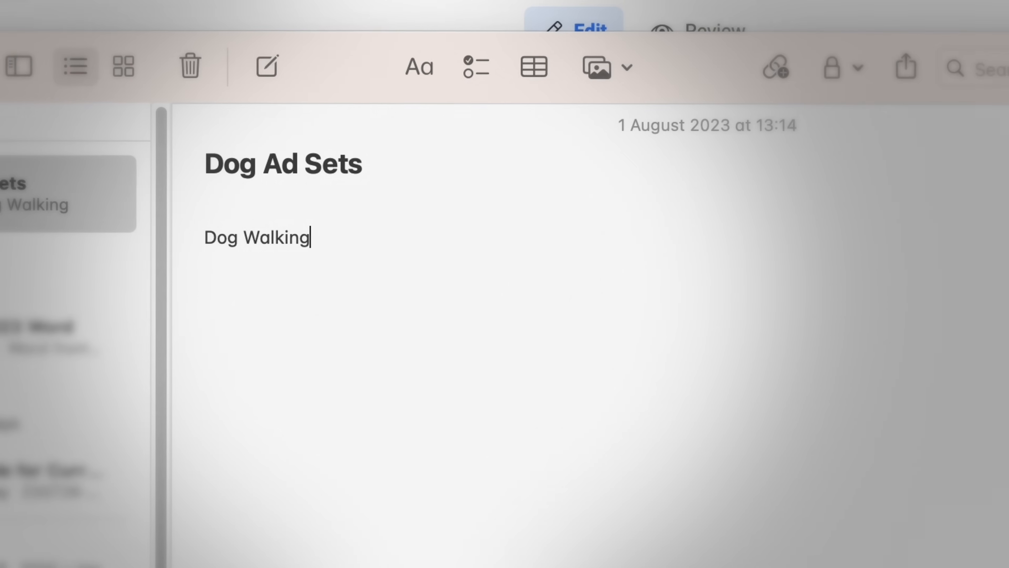
# Switch to the Dog Ad Sets note and list Dogs and Dog Food on separate lines below Dog Walking.
pyautogui.press('Return')
pyautogui.press('Return')
pyautogui.write('Dogs')
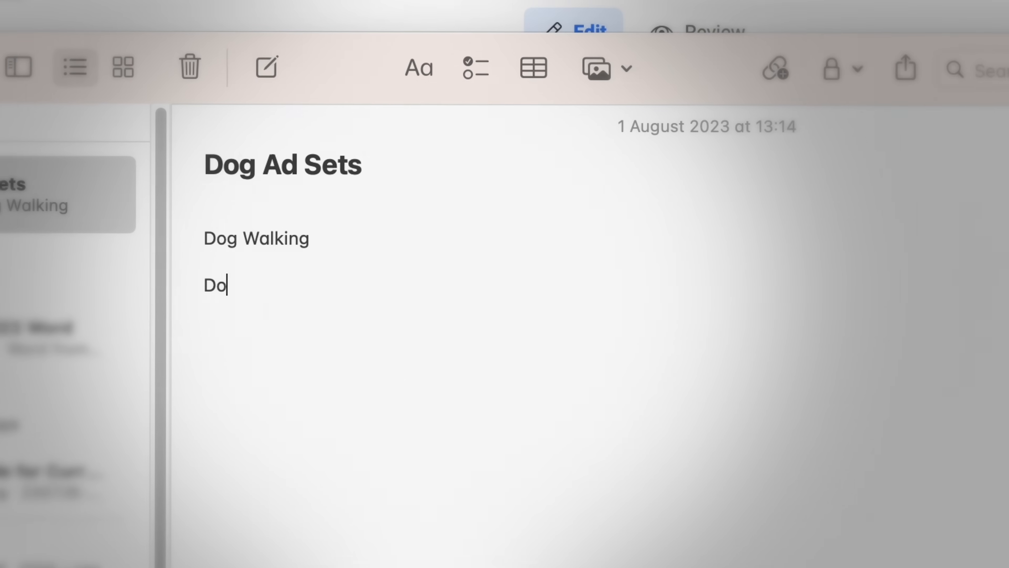
pyautogui.press('Return')
pyautogui.press('Return')
pyautogui.write('Dog Food')
pyautogui.press('Return')
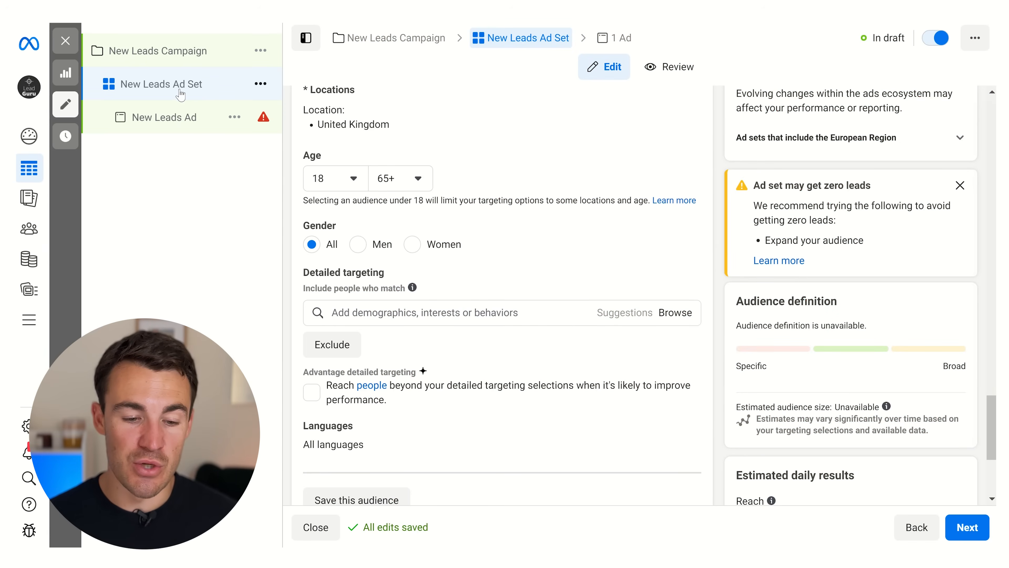
pyautogui.click(259, 84)
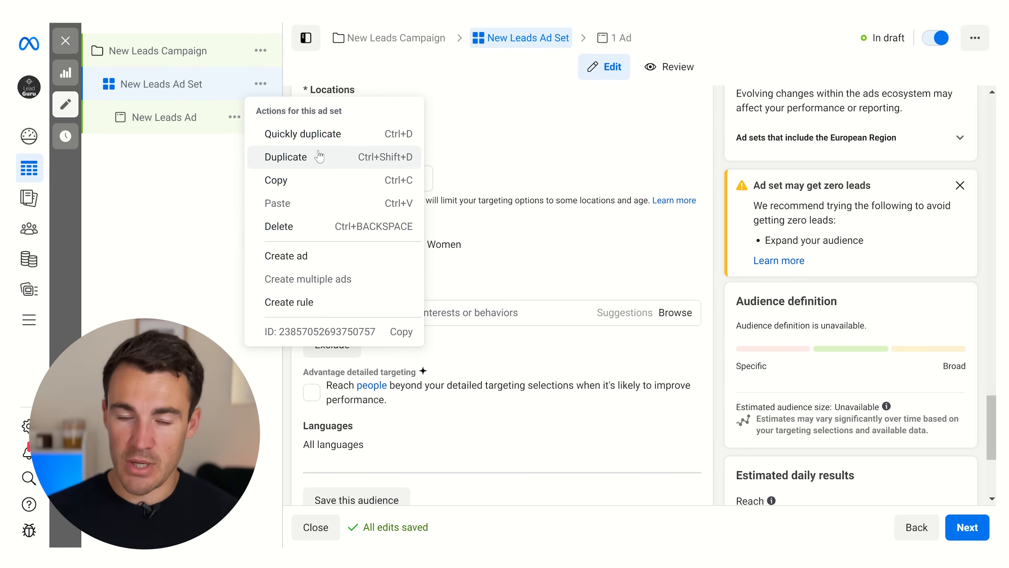
pyautogui.click(717, 171)
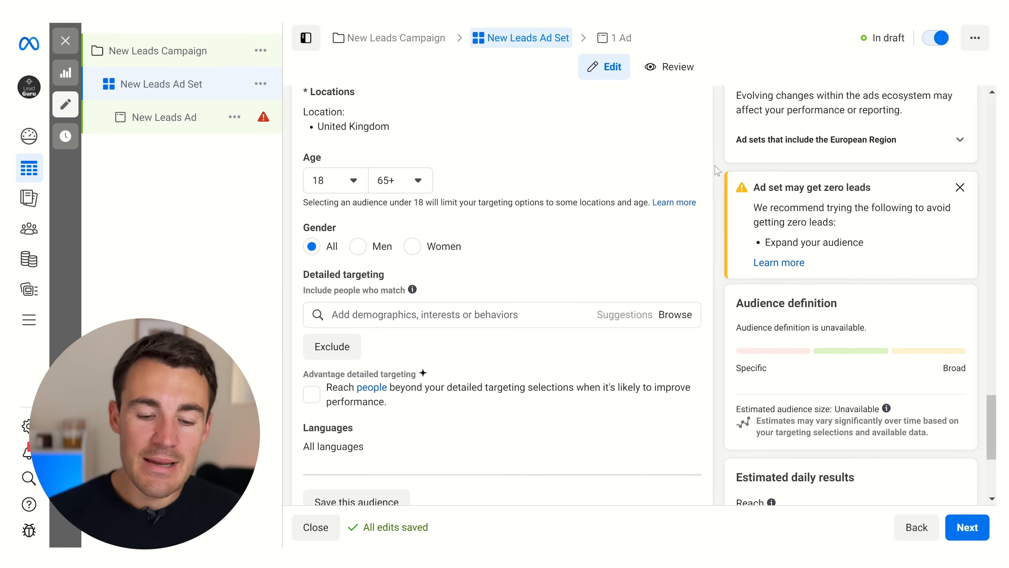
pyautogui.scroll(10, 499, 167)
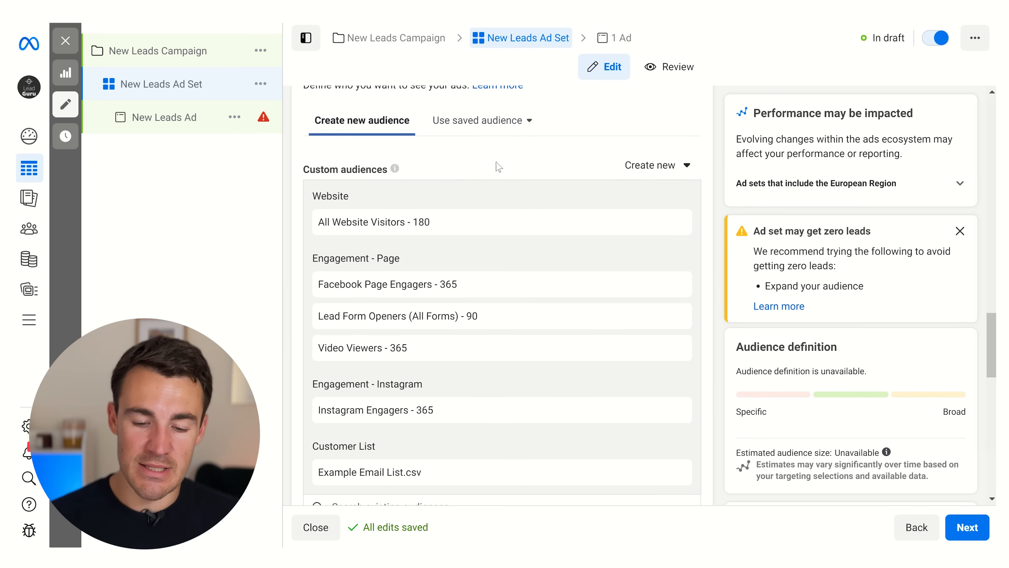
pyautogui.scroll(-1, 709, 152)
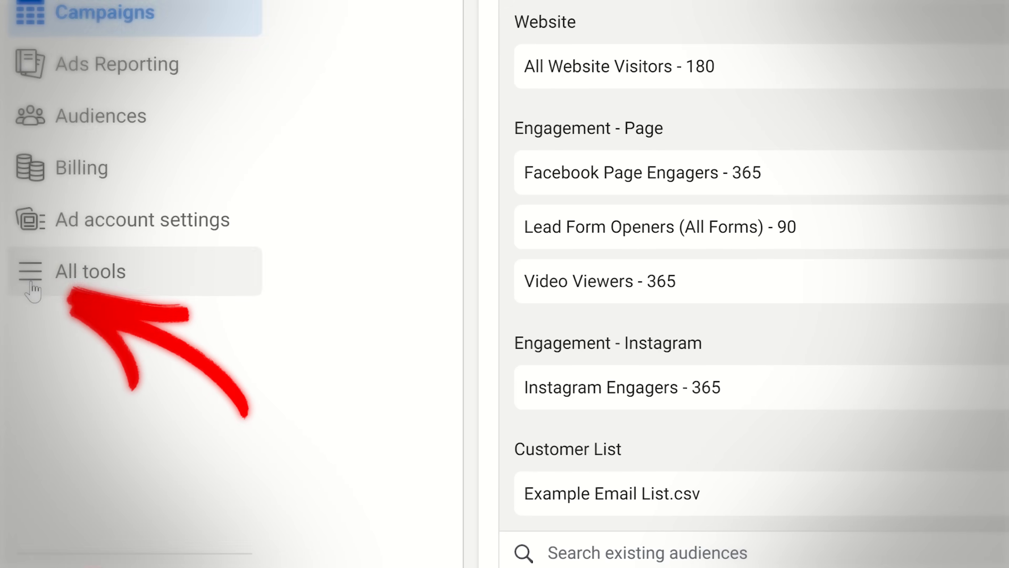
# Switch to Audiences and start a lookalike audience with the Example Email List.csv customer list as its source.
pyautogui.click(29, 326)
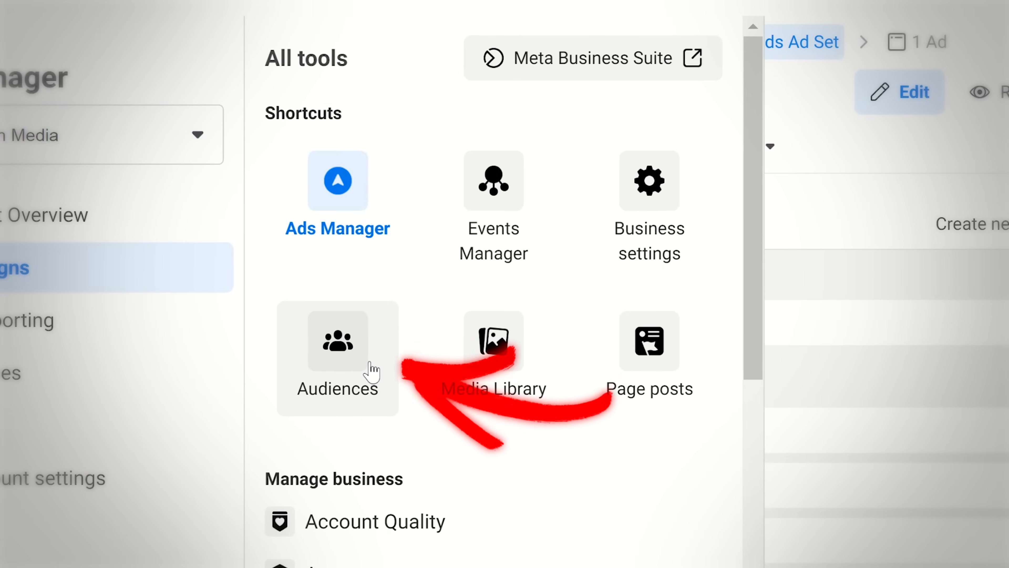
pyautogui.click(367, 363)
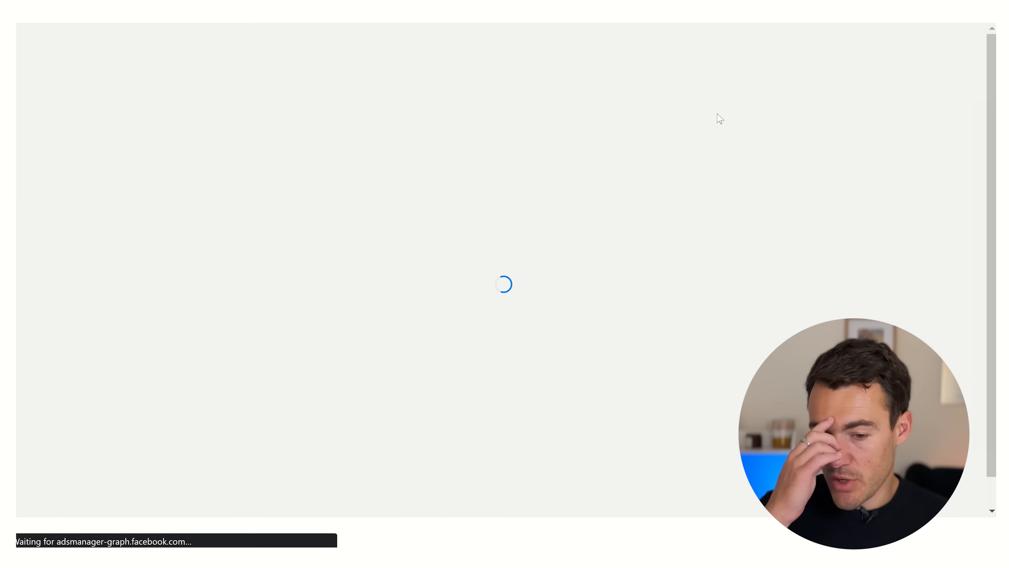
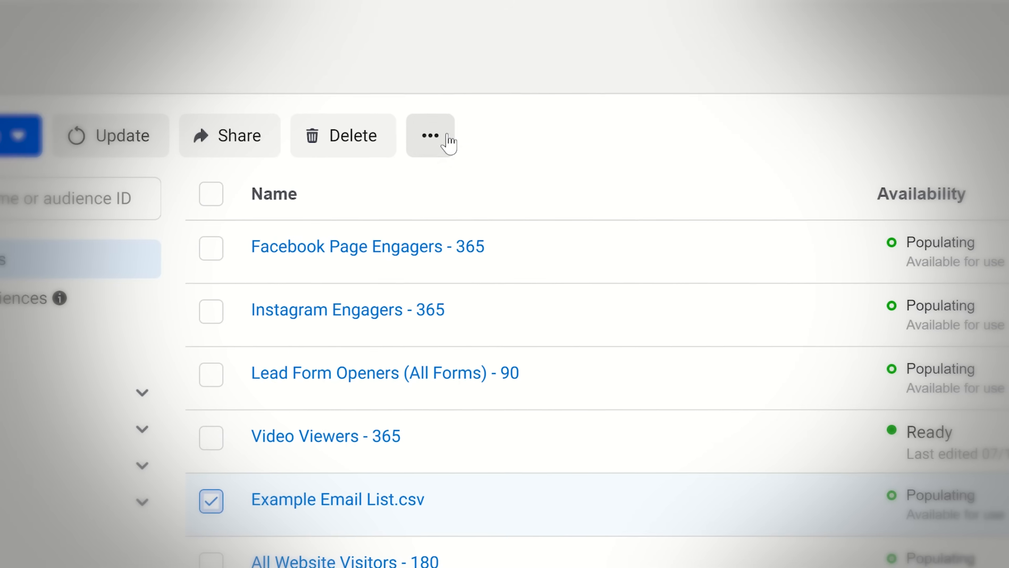
pyautogui.click(441, 139)
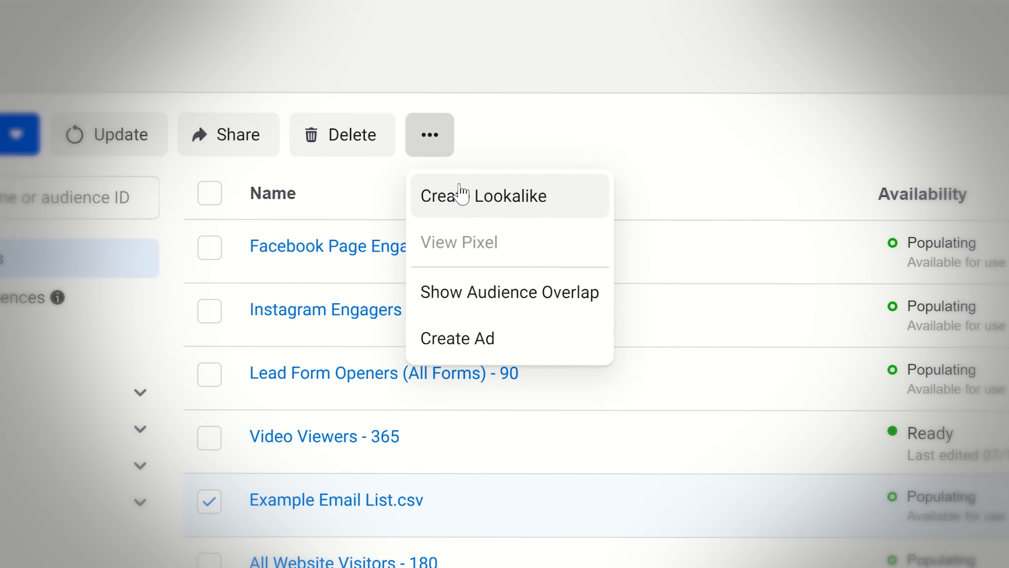
pyautogui.click(459, 192)
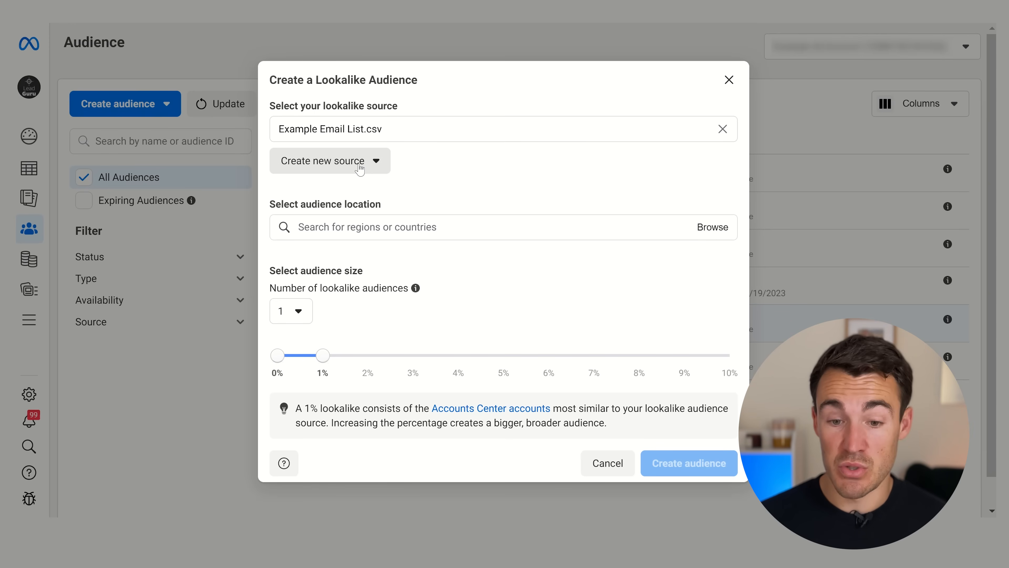
pyautogui.click(413, 125)
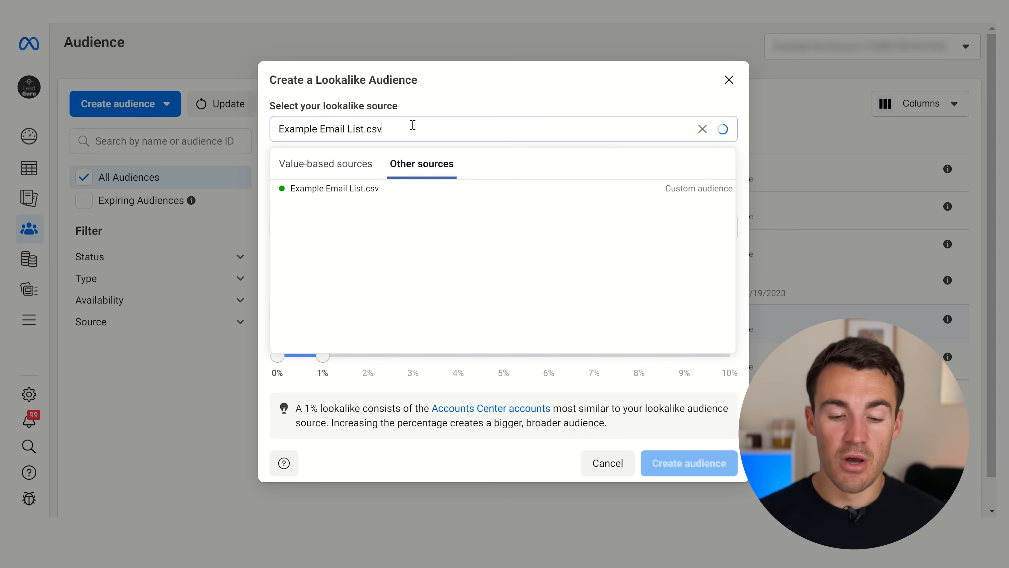
pyautogui.click(485, 97)
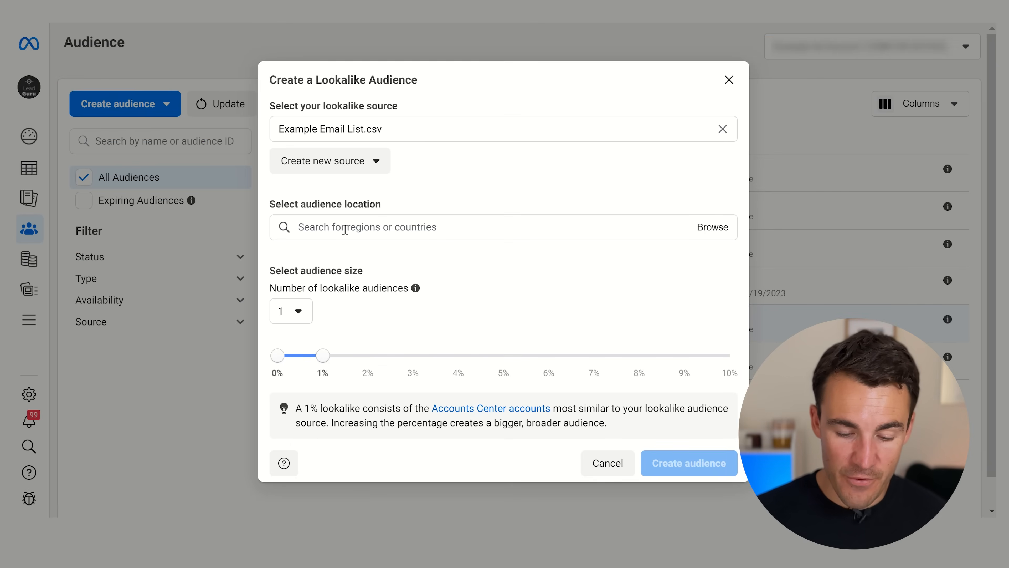
# Set the lookalike audience's location to United Kingdom and its size to 10%.
pyautogui.click(344, 230)
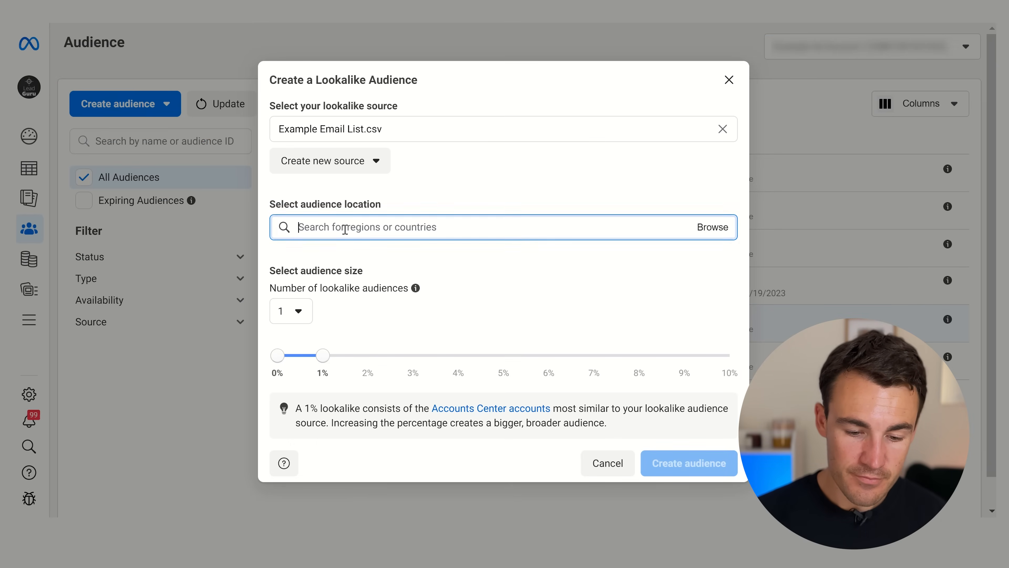
pyautogui.write('United')
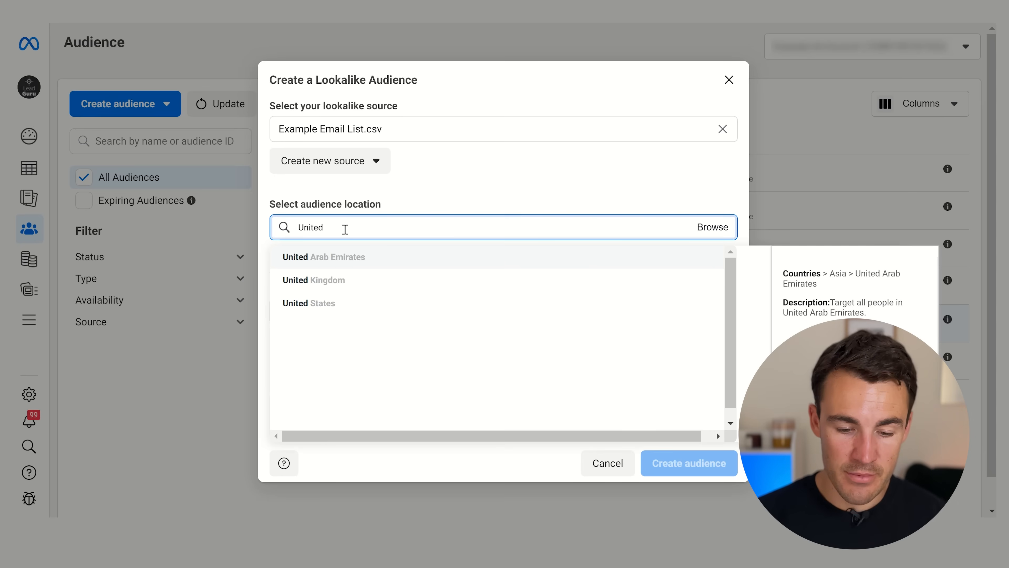
pyautogui.click(337, 280)
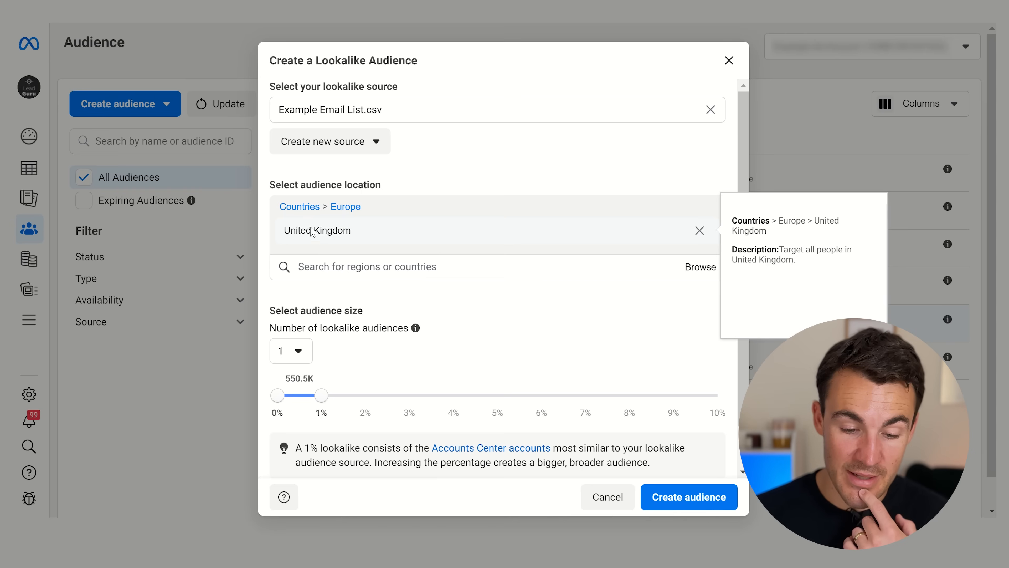
pyautogui.scroll(-2, 505, 310)
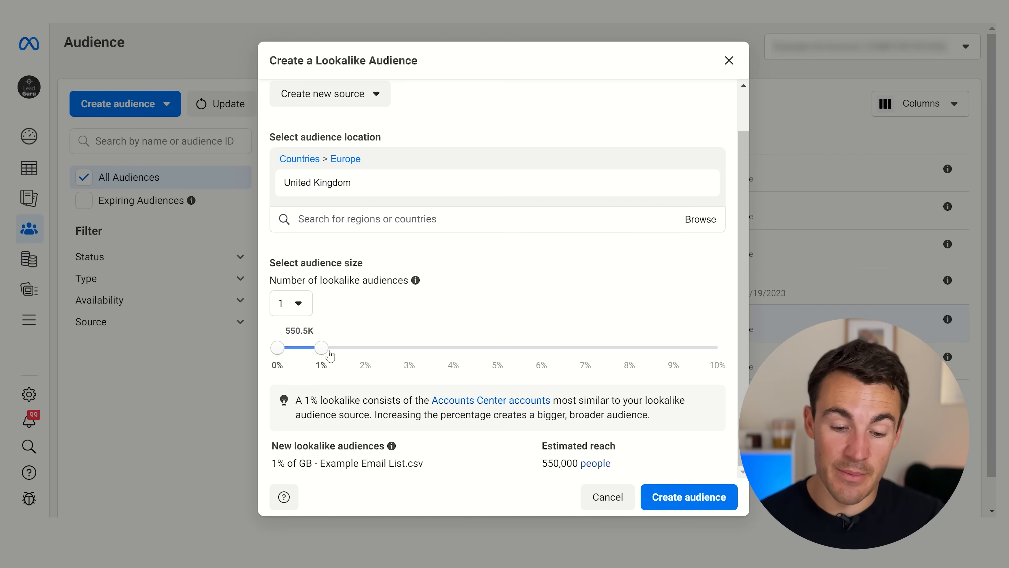
pyautogui.moveTo(322, 348); pyautogui.dragTo(718, 348)
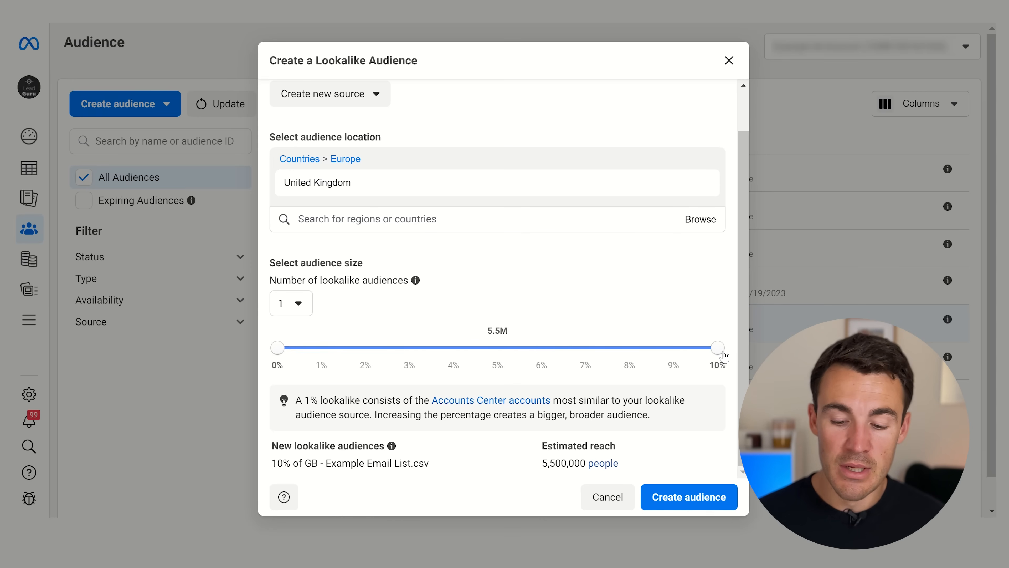
pyautogui.moveTo(722, 353); pyautogui.dragTo(698, 351)
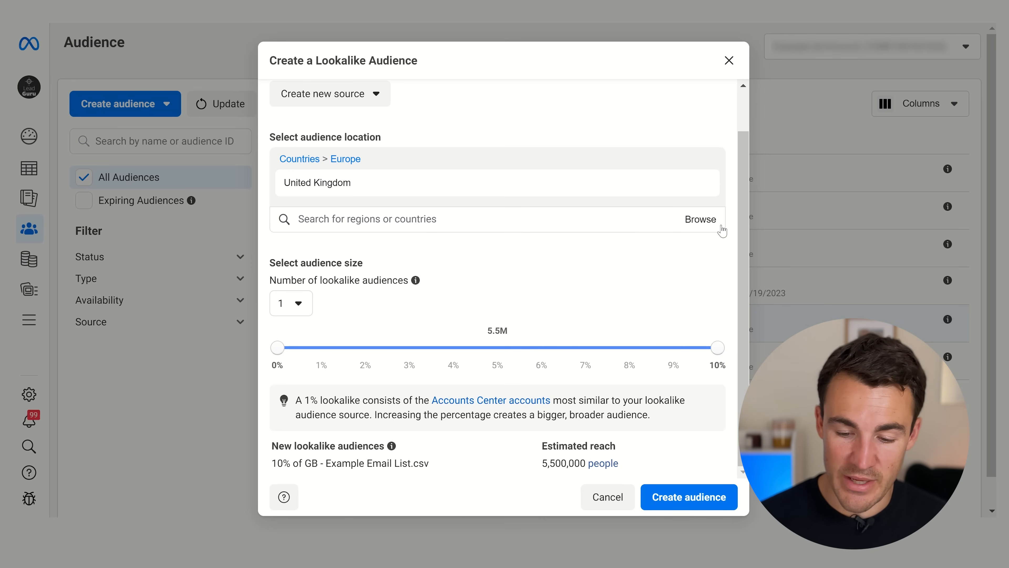
# Replace the lookalike's United Kingdom location with Australia and set the audience size to 3%.
pyautogui.click(699, 183)
pyautogui.click(349, 228)
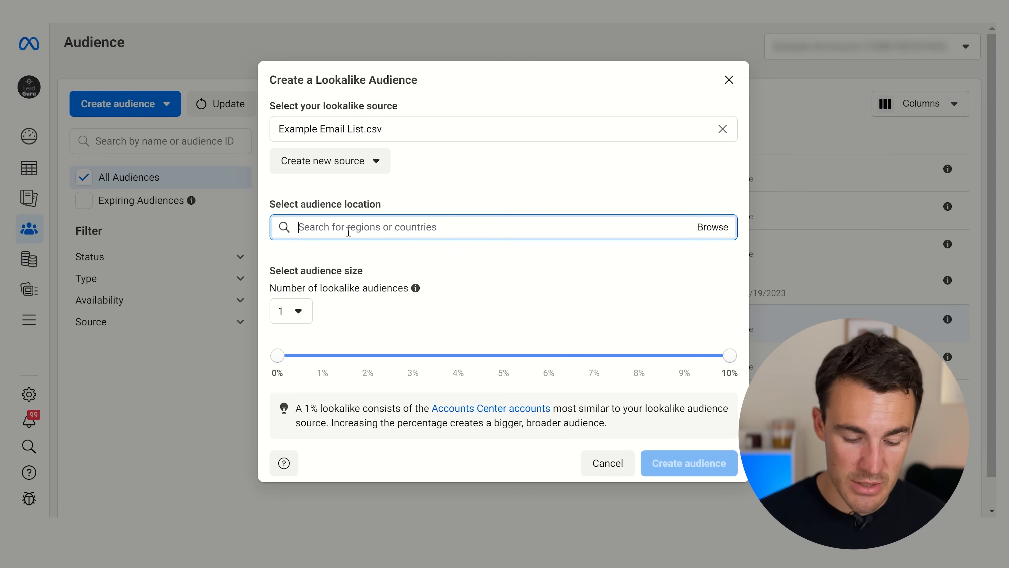
pyautogui.write('Austra')
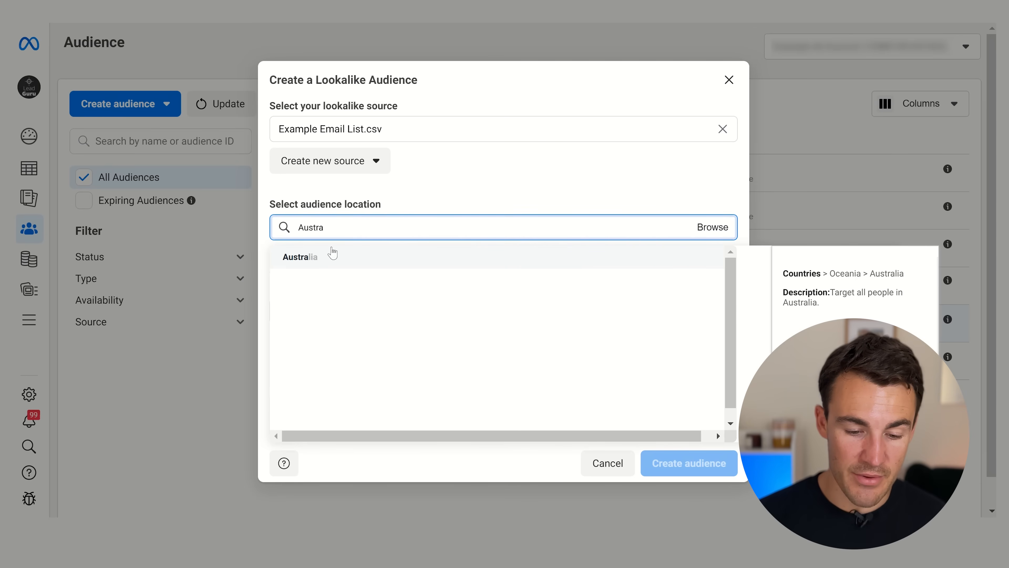
pyautogui.click(334, 255)
pyautogui.click(668, 154)
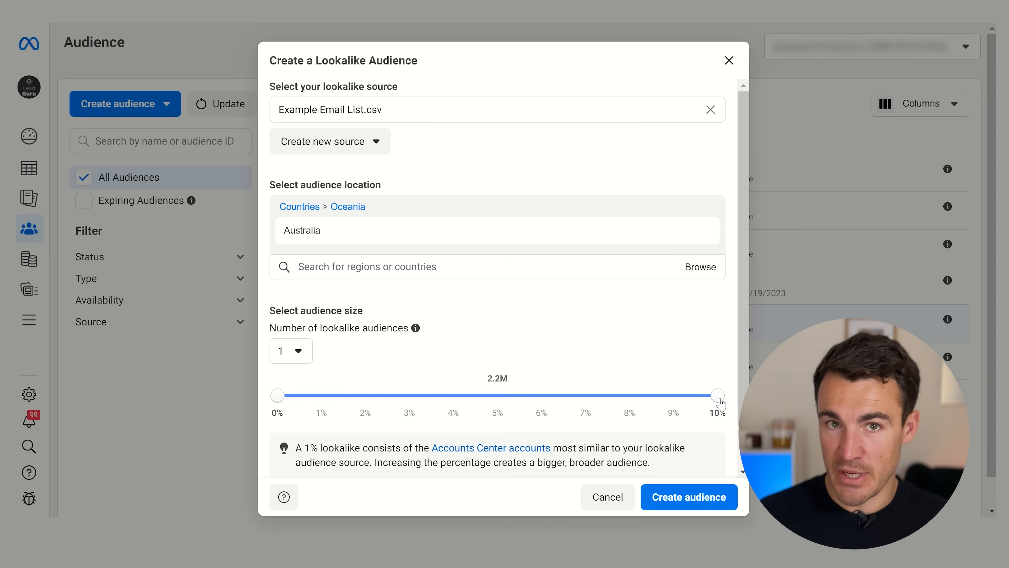
pyautogui.moveTo(720, 403); pyautogui.dragTo(400, 405)
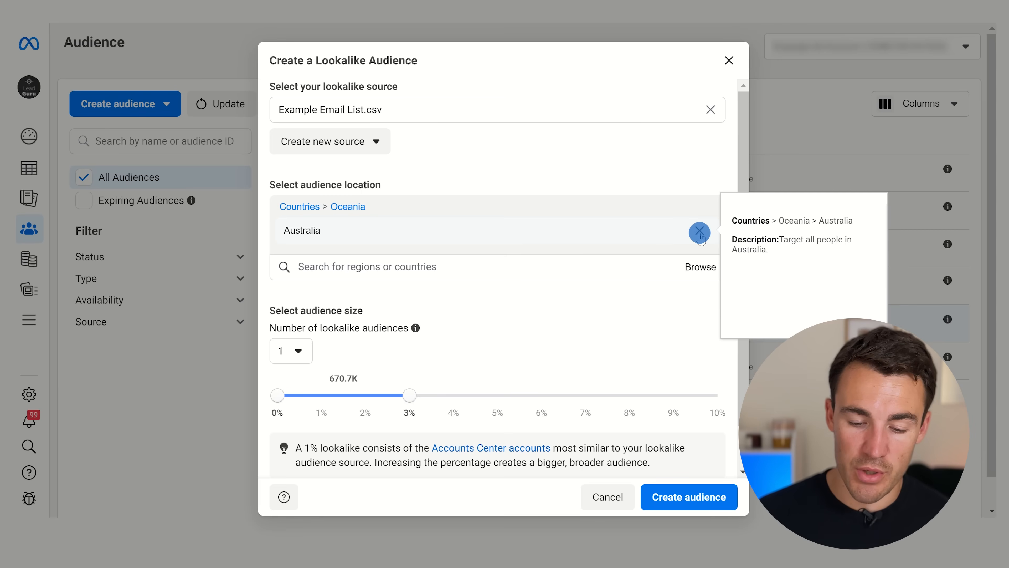
# Replace the lookalike's Australia location with United Kingdom.
pyautogui.click(700, 234)
pyautogui.click(406, 225)
pyautogui.write('Unite')
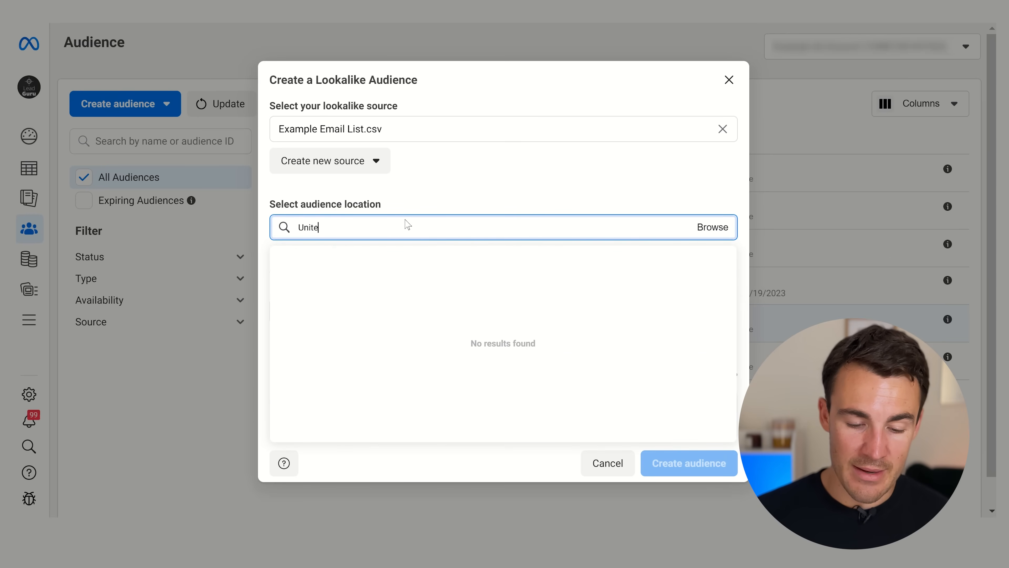
pyautogui.write('d Kingdom')
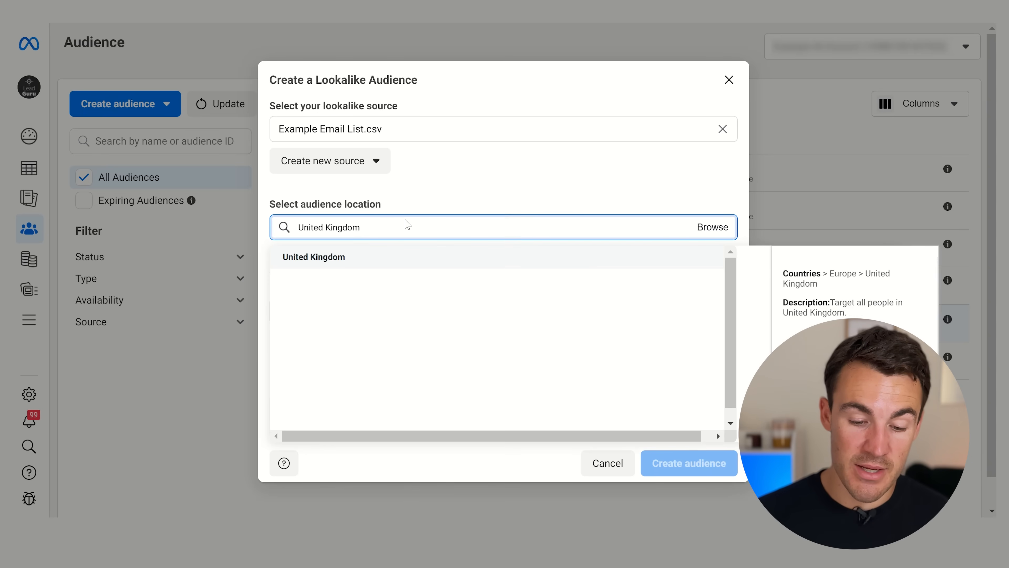
pyautogui.click(356, 256)
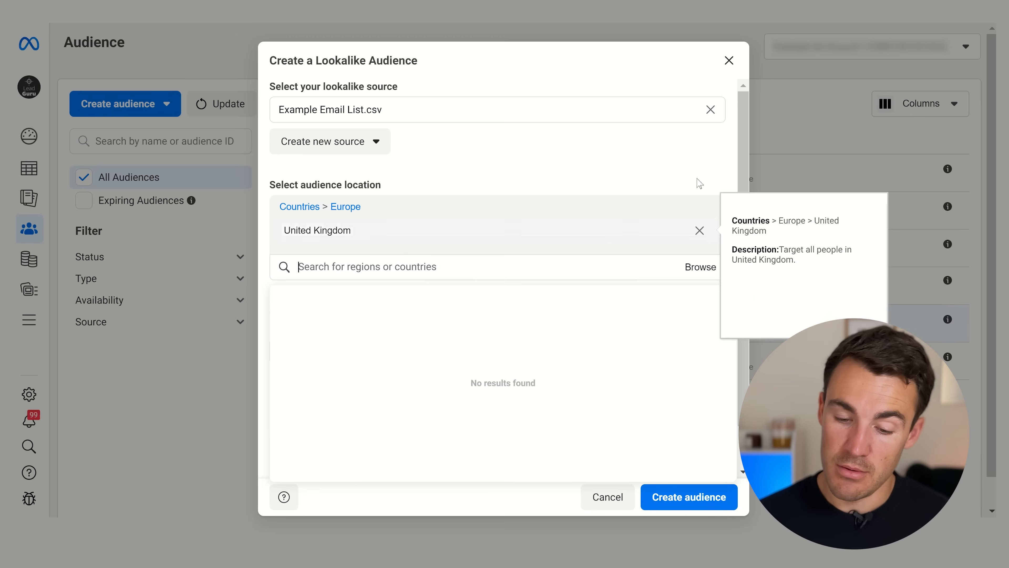
pyautogui.click(658, 178)
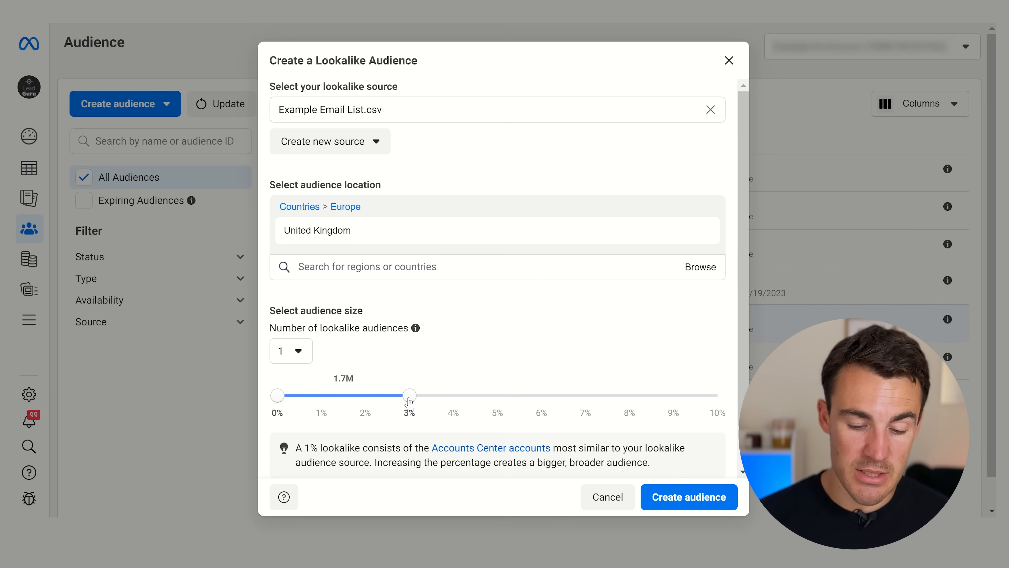
# Set the lookalike audience size to 1% and create the audience.
pyautogui.moveTo(409, 401); pyautogui.dragTo(321, 401)
pyautogui.click(689, 496)
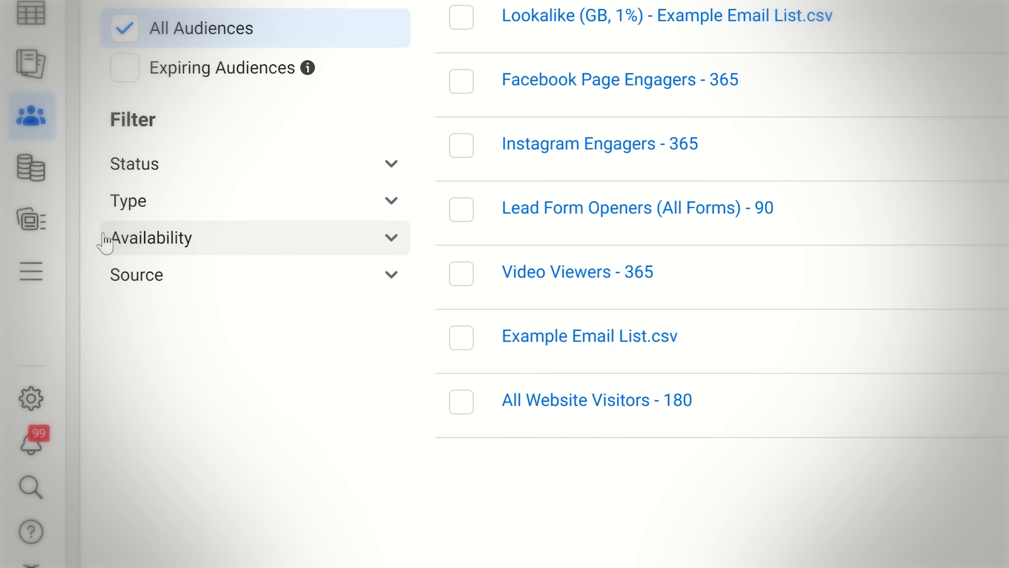
# Return to Ads Manager, reopen the New Leads Ad Set at its custom audiences and dismiss the Advantage custom audience recommendation.
pyautogui.moveTo(29, 320)
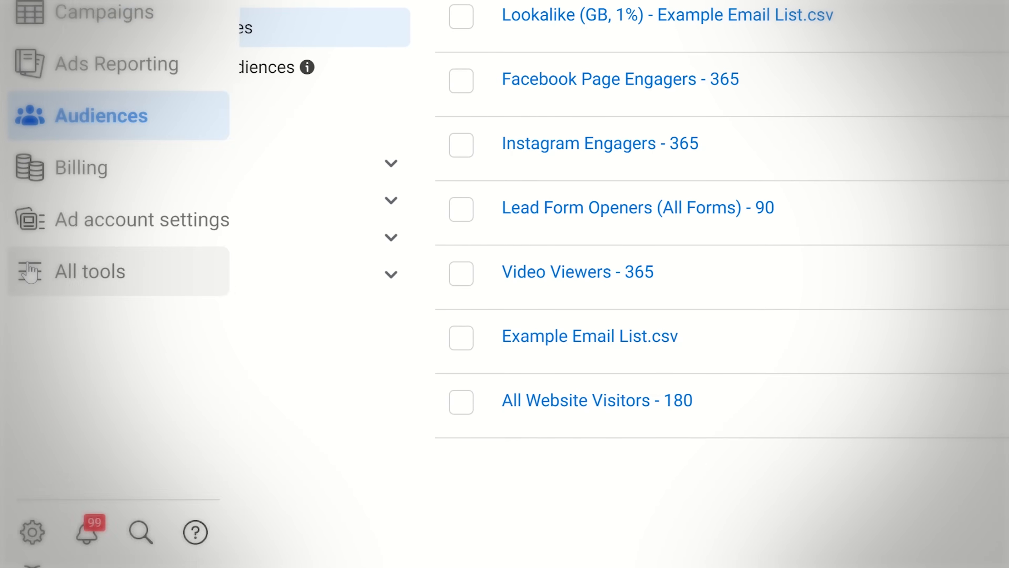
pyautogui.click(29, 272)
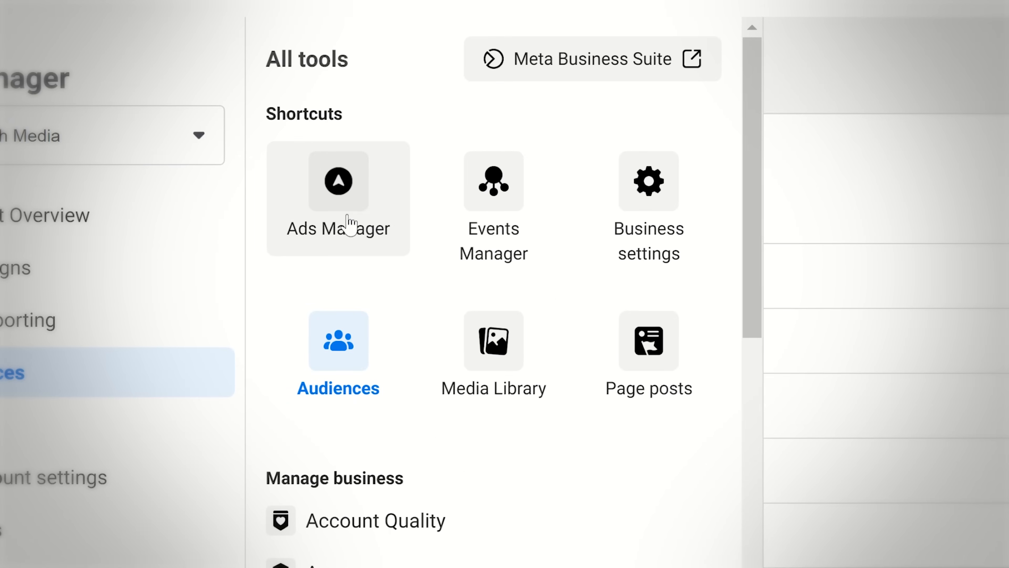
pyautogui.click(343, 211)
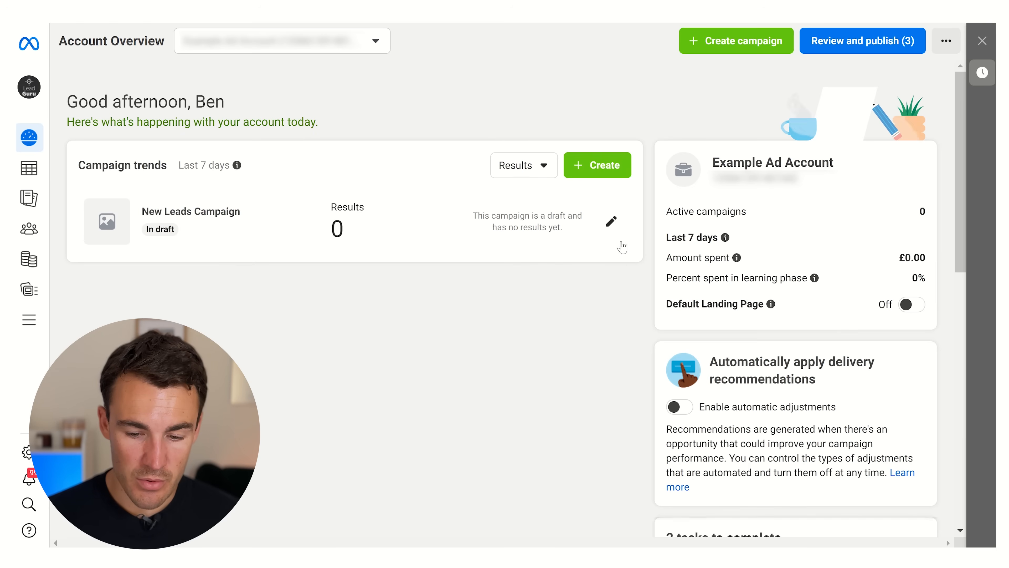
pyautogui.click(611, 221)
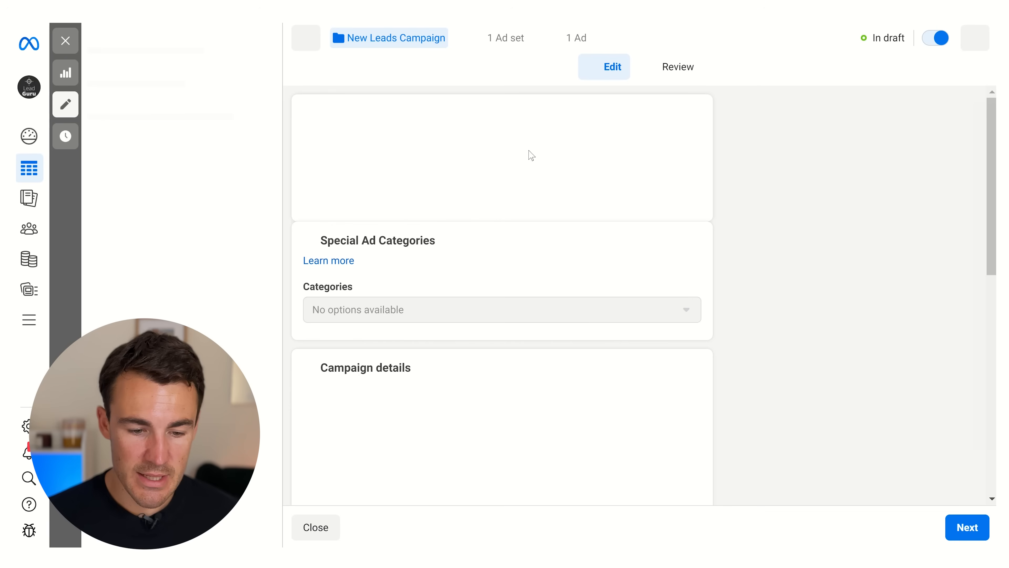
pyautogui.click(171, 85)
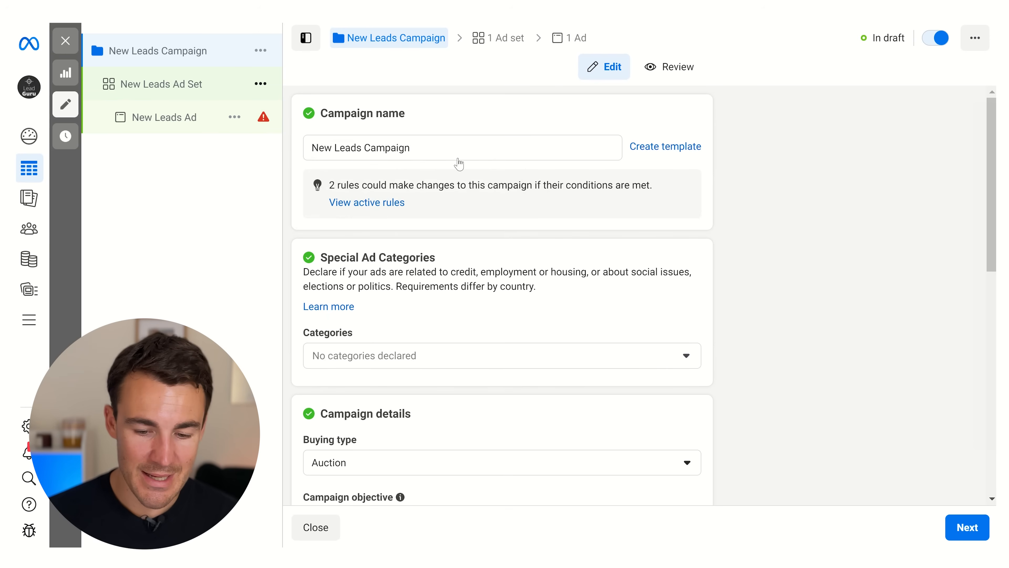
pyautogui.scroll(-20, 705, 249)
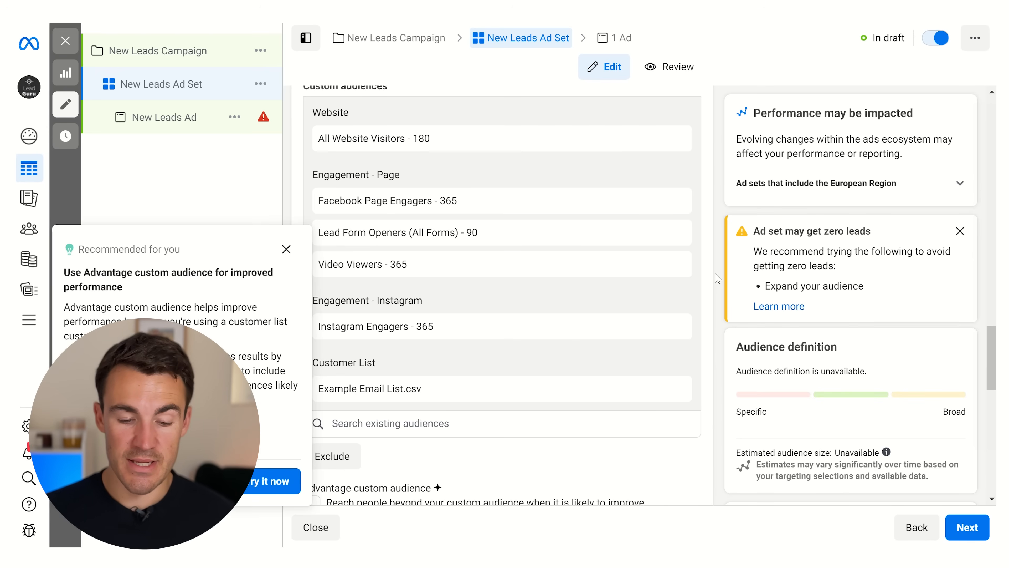
pyautogui.click(286, 250)
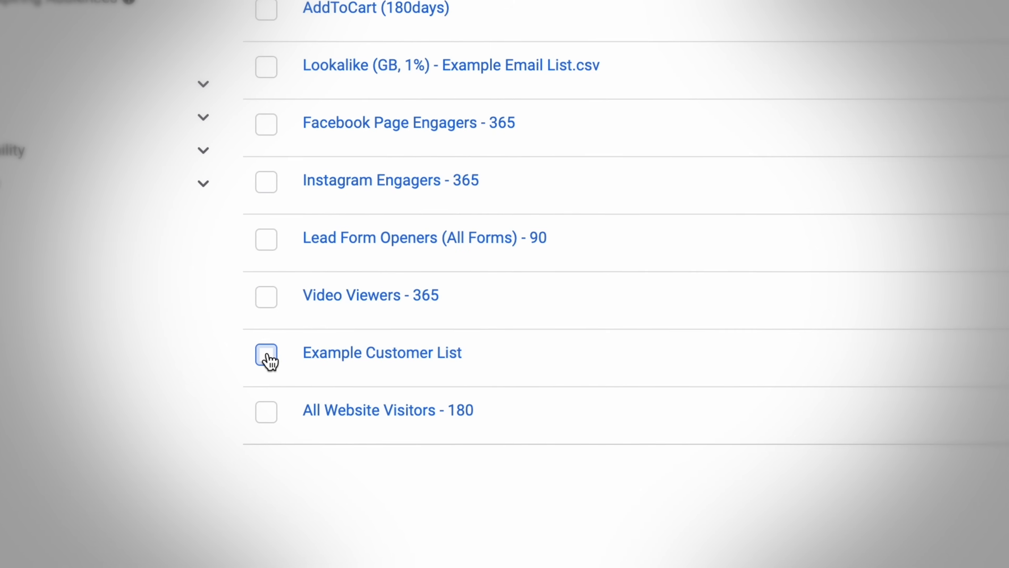
# In the Audiences list, select only Instagram Engagers - 365 instead of Example Customer List and open the additional audience actions.
pyautogui.click(269, 353)
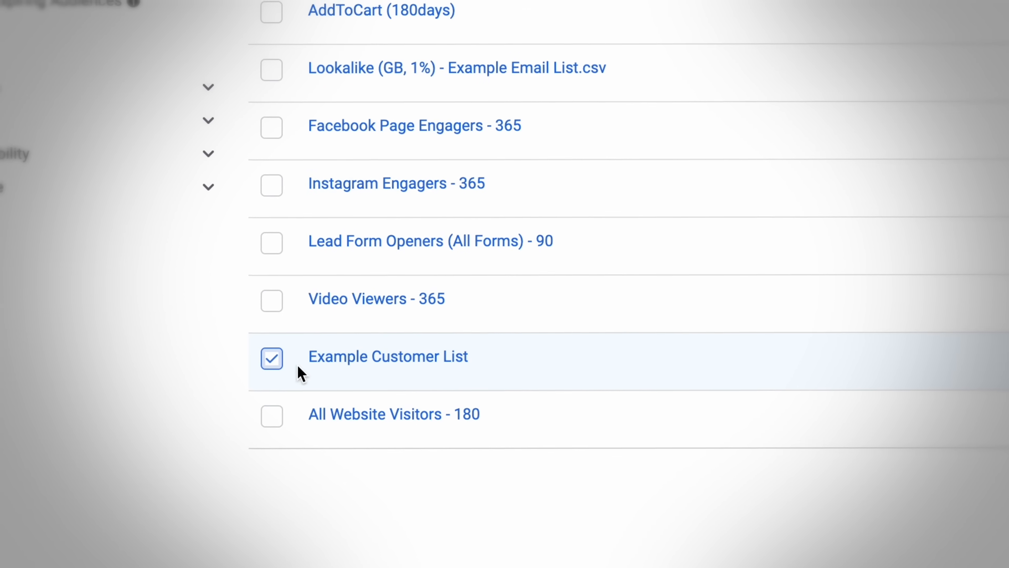
pyautogui.click(271, 361)
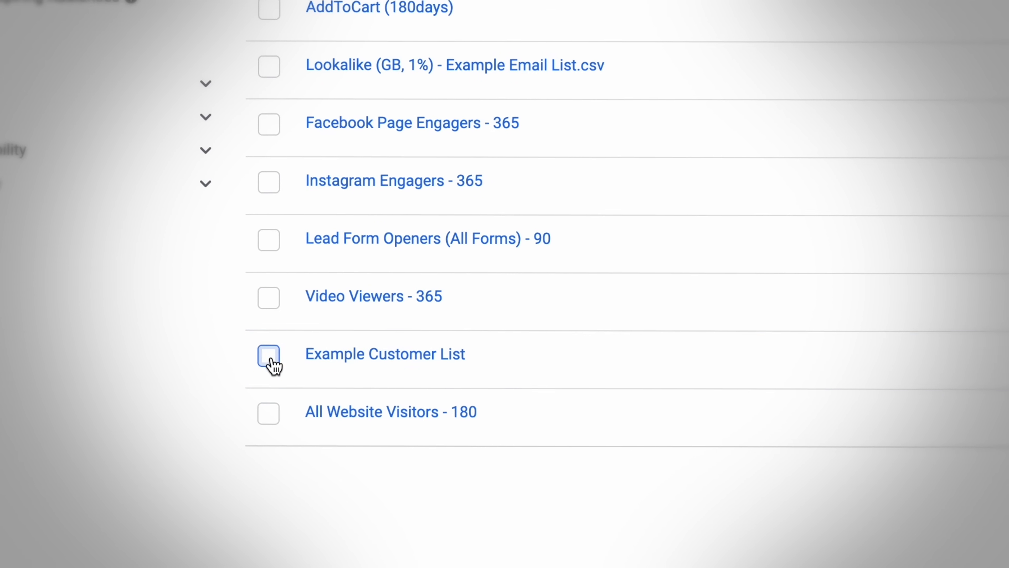
pyautogui.click(269, 184)
pyautogui.click(418, 84)
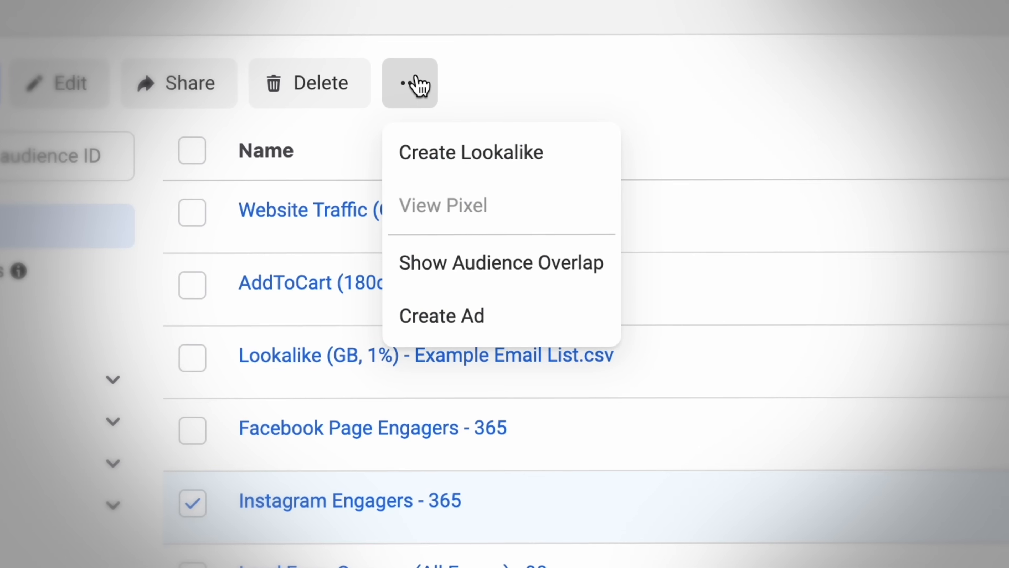